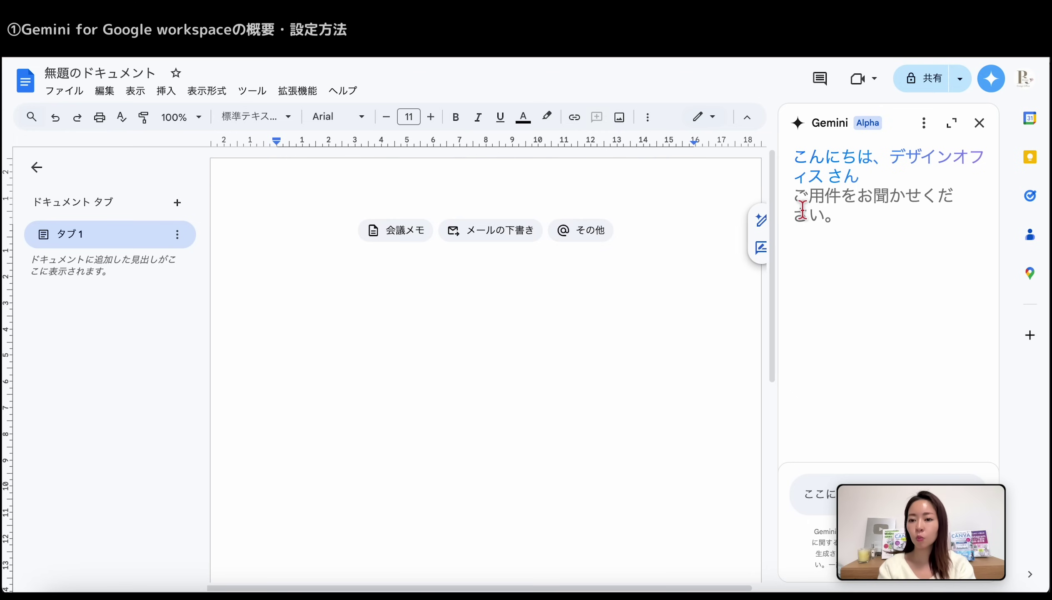
# Put the cursor in the Gemini side panel's prompt box, ready for a question.
pyautogui.click(935, 489)
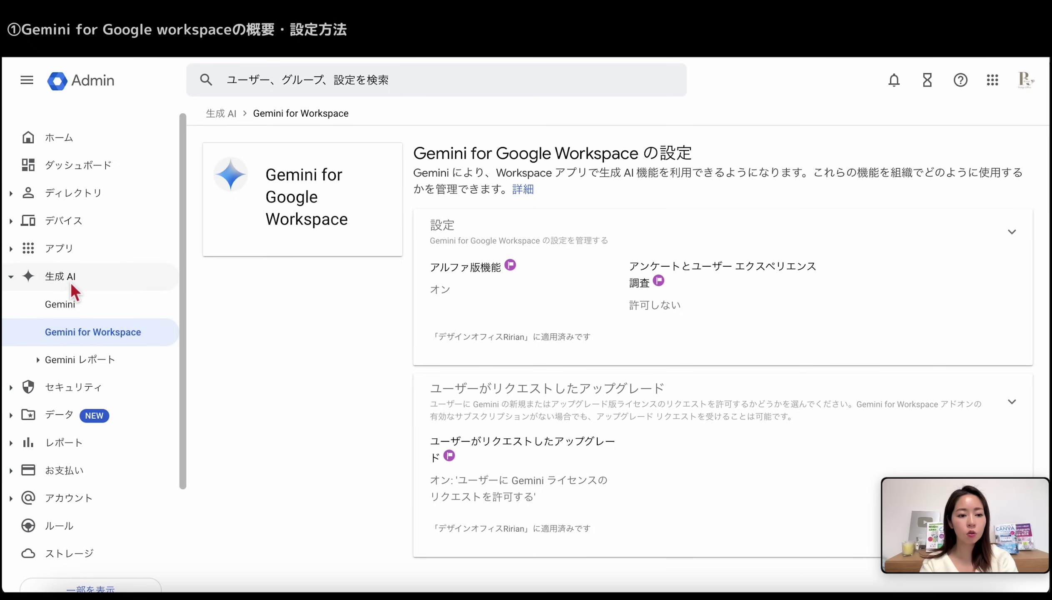
# Scroll to the アルファ版機能 setting and confirm it is set to オン.
pyautogui.scroll(-3, 70, 282)
pyautogui.doubleClick(434, 270)
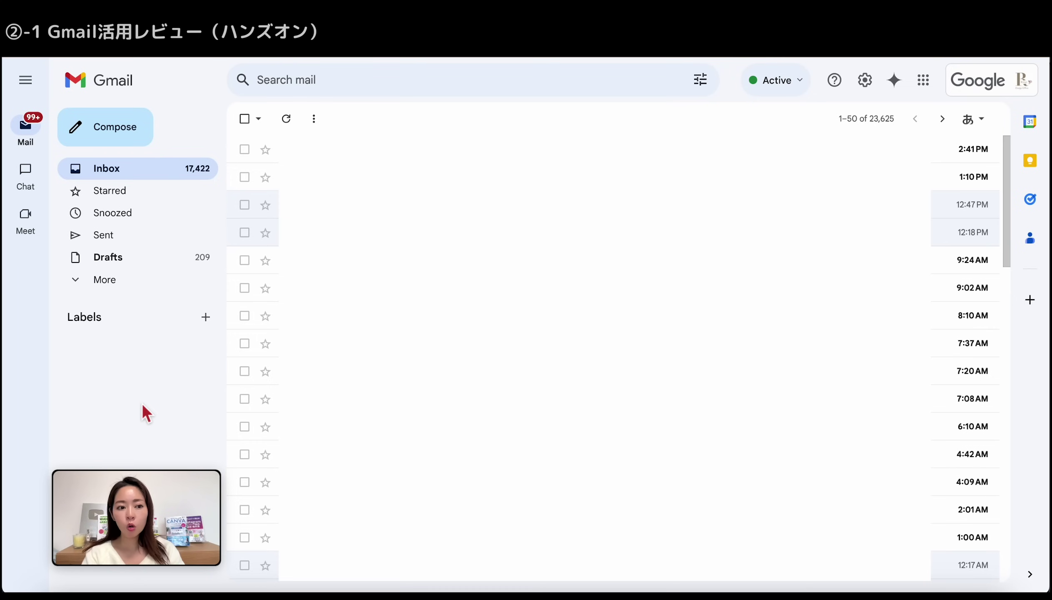
# Open Gemini beside the 'Google Preps AI That Takes Over Computers' email and read it through.
pyautogui.click(905, 90)
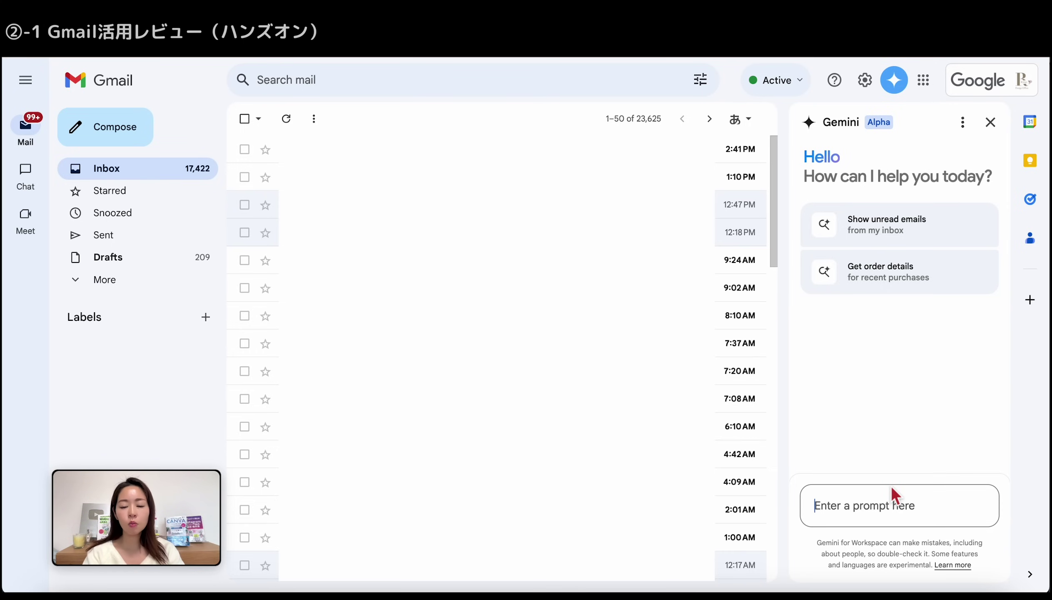
pyautogui.click(481, 482)
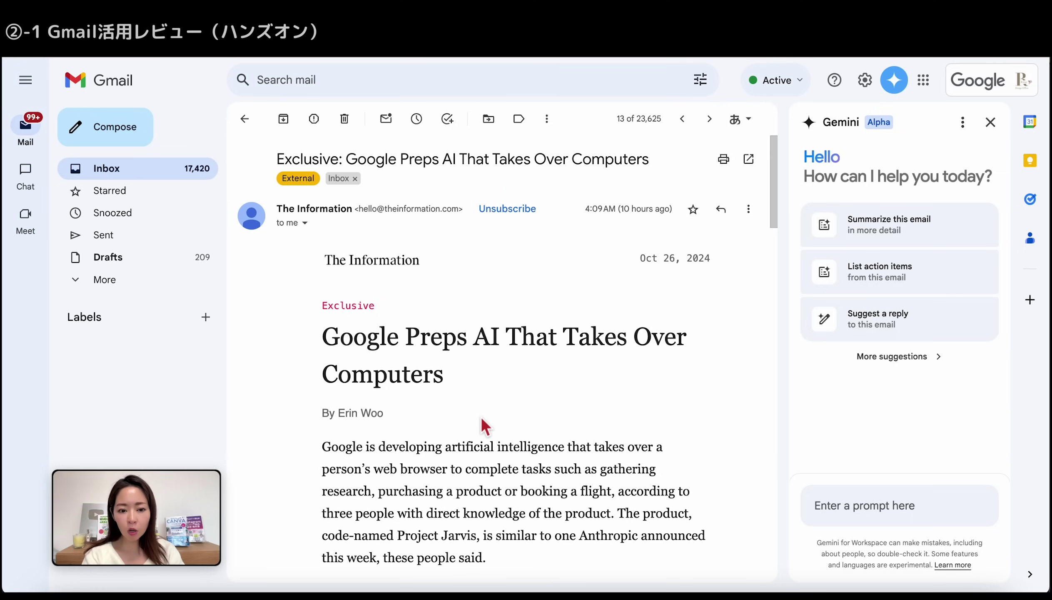
pyautogui.scroll(-2, 453, 402)
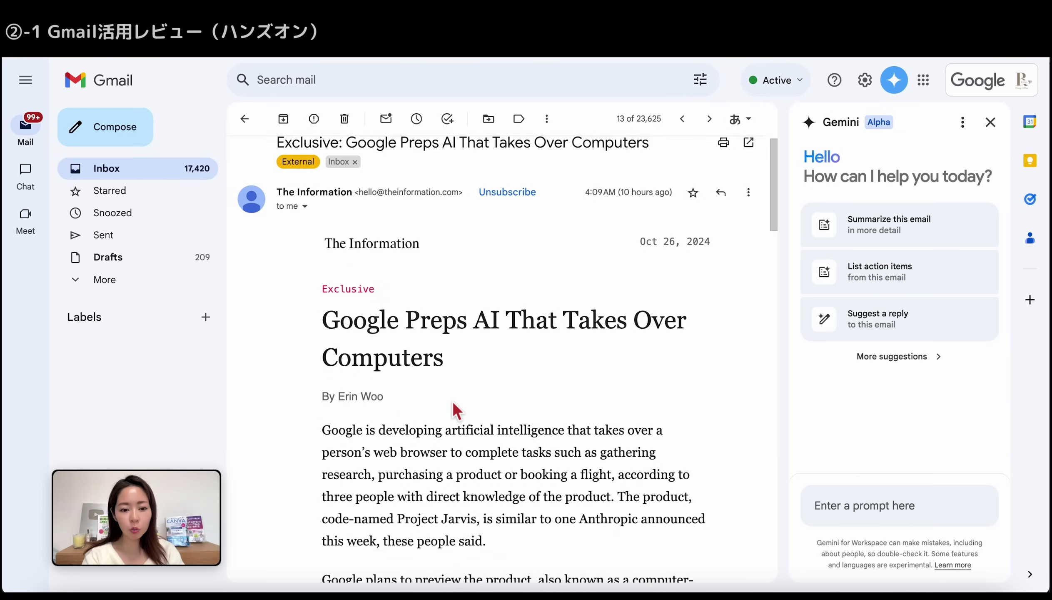
pyautogui.scroll(-2, 452, 402)
pyautogui.scroll(-2, 453, 401)
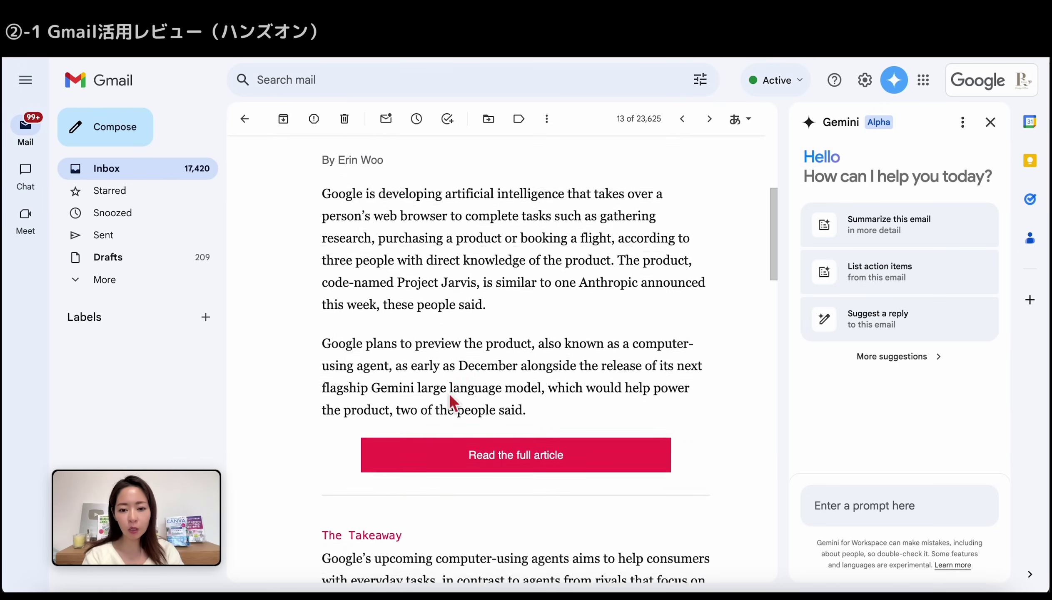
pyautogui.scroll(-2, 450, 395)
pyautogui.scroll(-1, 452, 401)
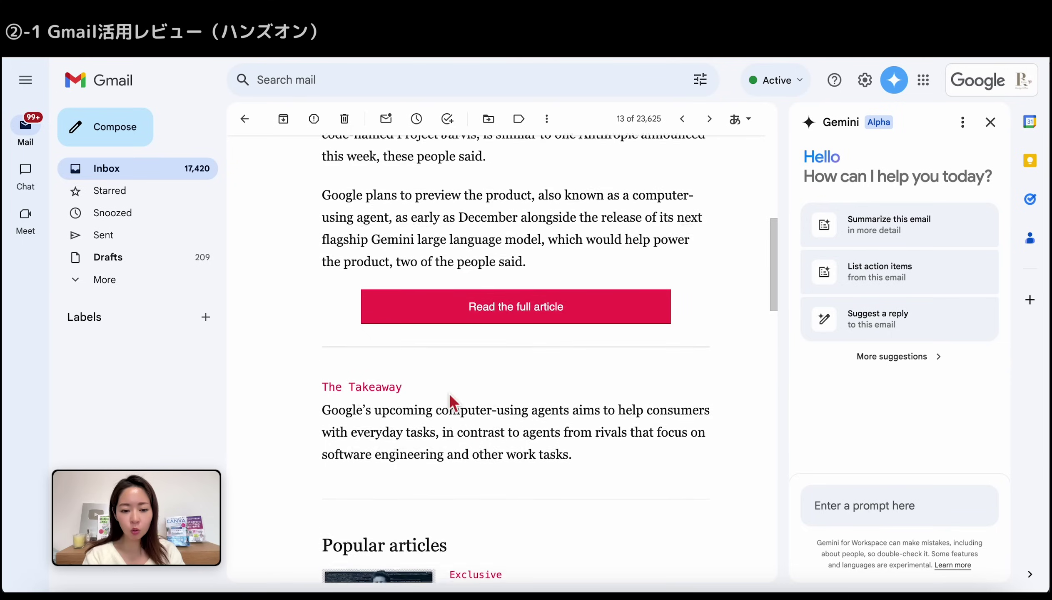
pyautogui.scroll(-2, 454, 401)
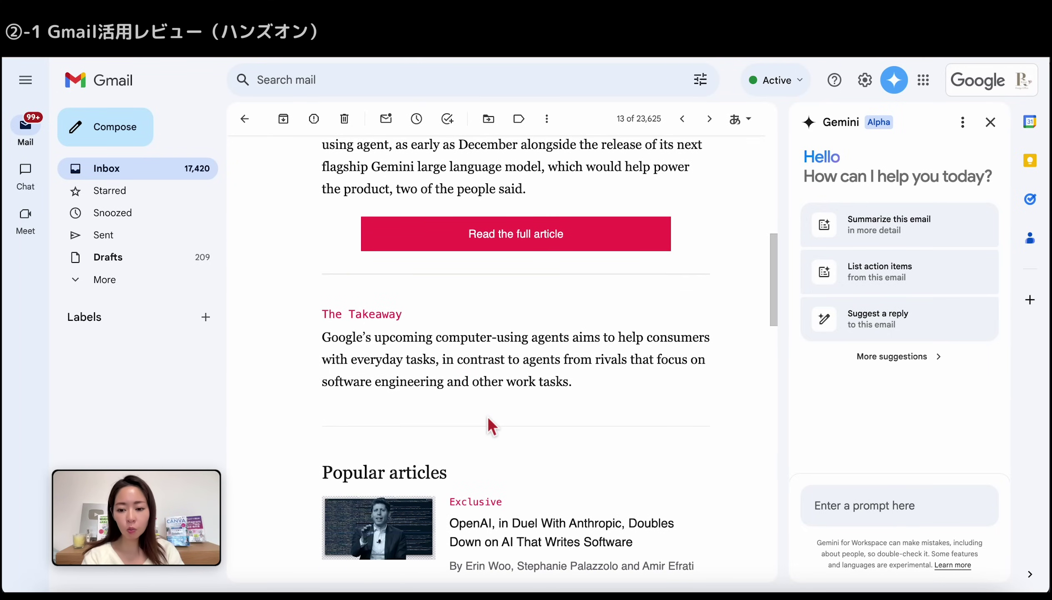
# Ask Gemini 'このメールのポイントを箇条書きで教えて' and highlight its three-bullet summary.
pyautogui.click(835, 510)
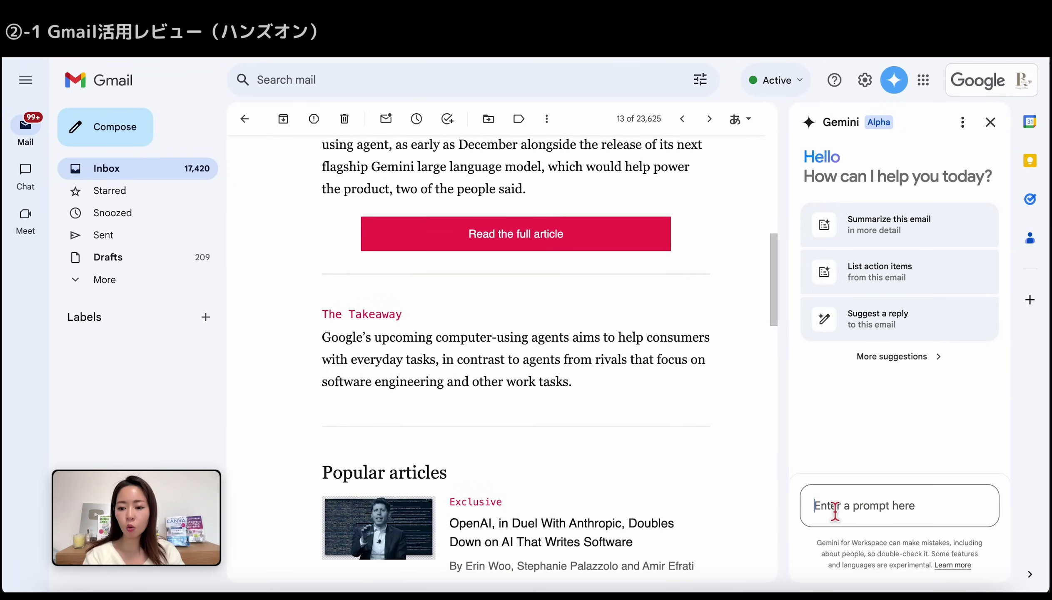
pyautogui.write('このメールのポイントを箇条書きで教えて')
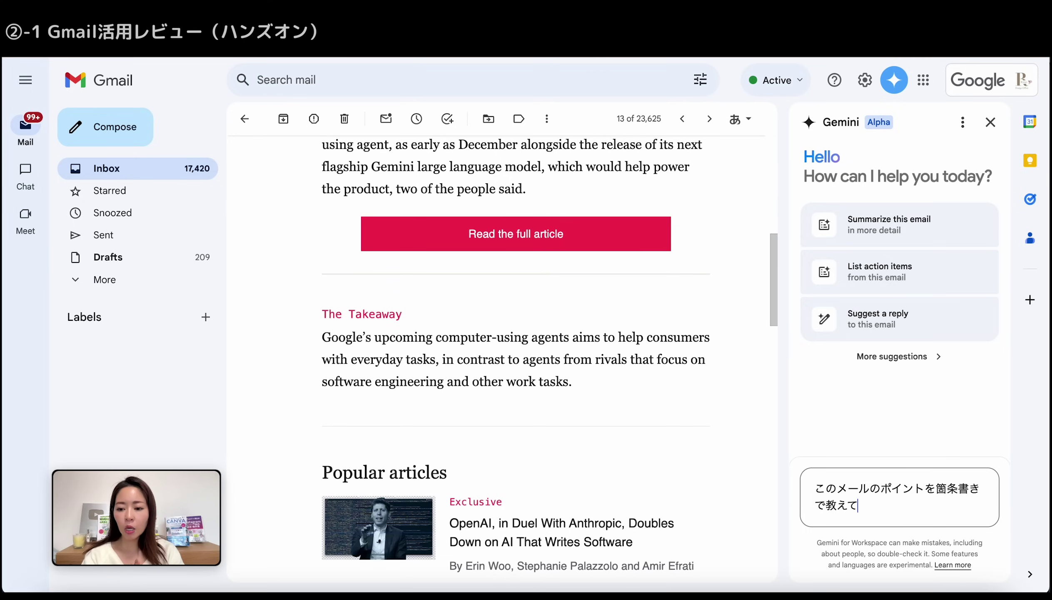
pyautogui.press('Return')
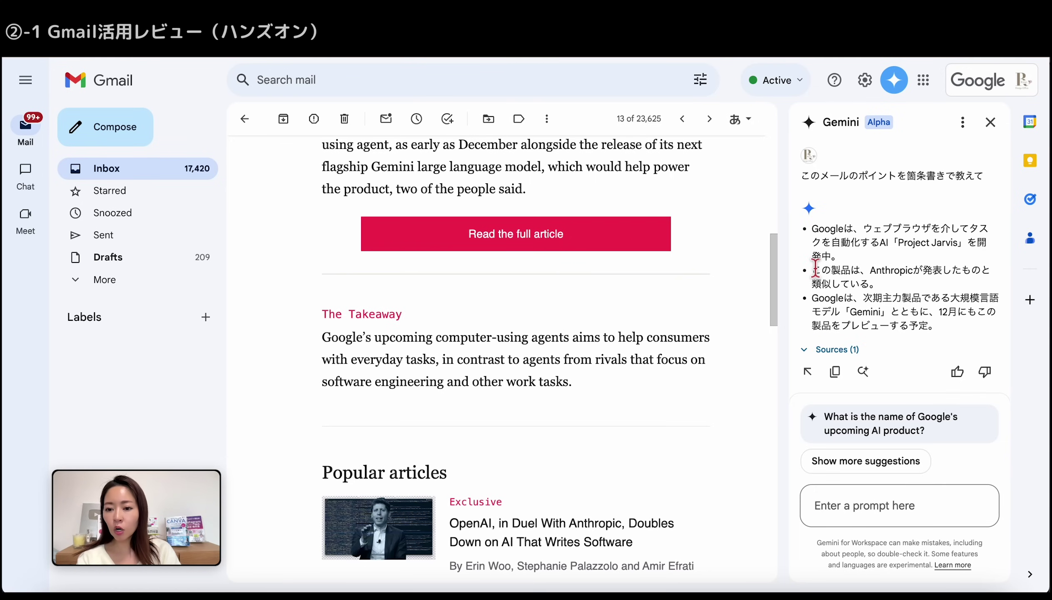
pyautogui.moveTo(815, 272)
pyautogui.mouseDown()
pyautogui.moveTo(871, 289)
pyautogui.moveTo(884, 307)
pyautogui.mouseUp()
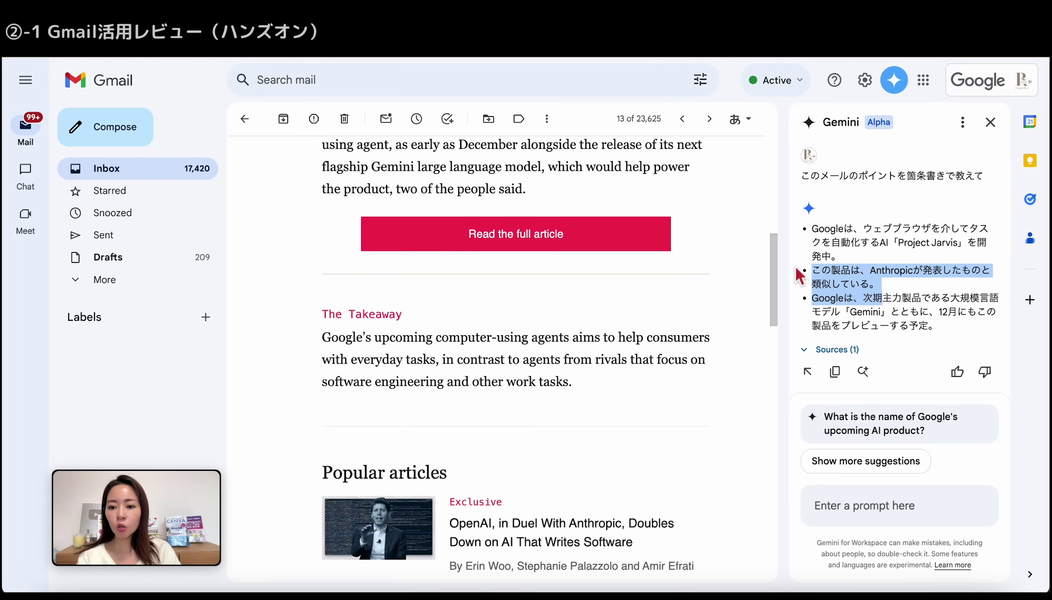
pyautogui.moveTo(952, 333); pyautogui.dragTo(811, 230)
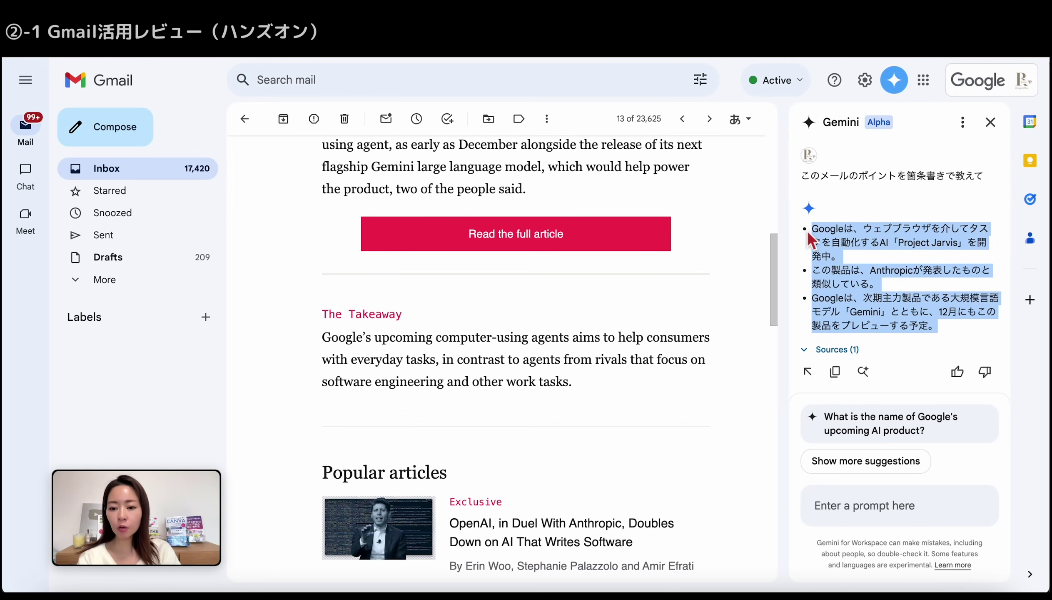
pyautogui.scroll(5, 697, 317)
pyautogui.scroll(5, 697, 317)
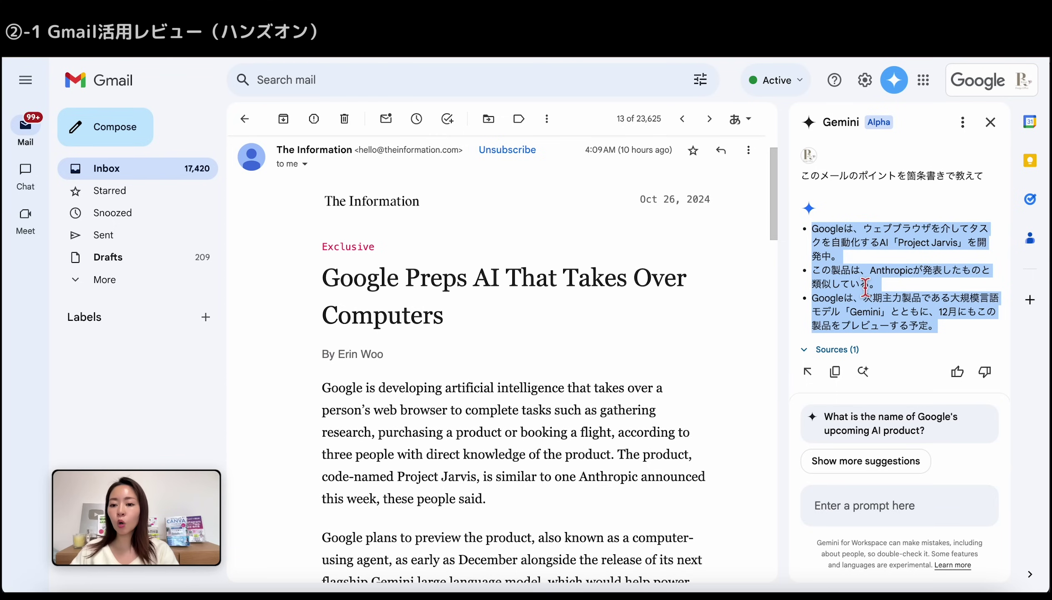
# Show the summary's source, then ask Gemini 'このメールの返信を書いて' for the W Sydney hotel email.
pyautogui.click(833, 356)
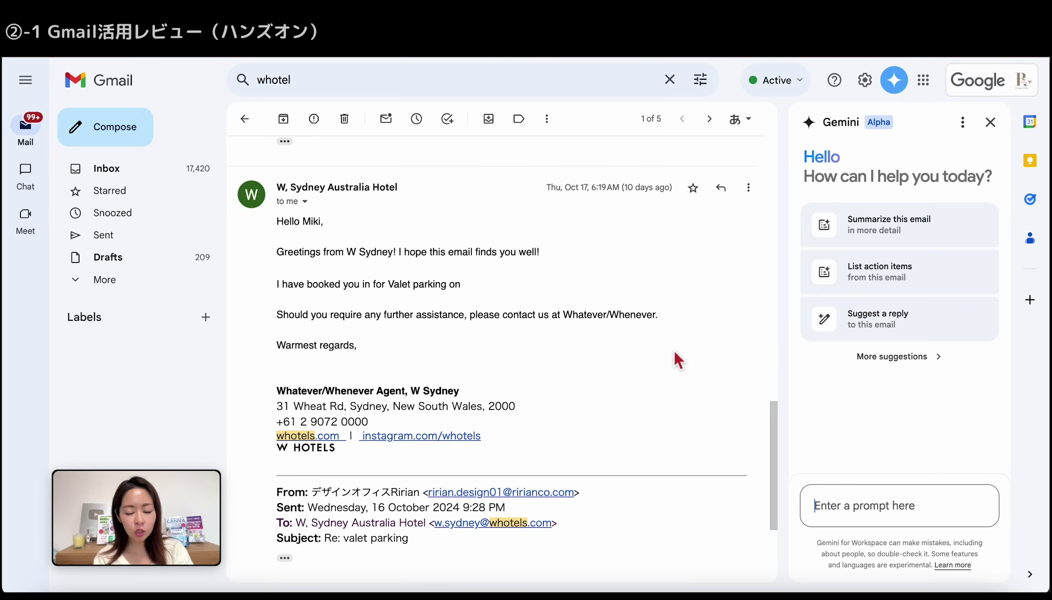
pyautogui.write('このメールの返信を書いて')
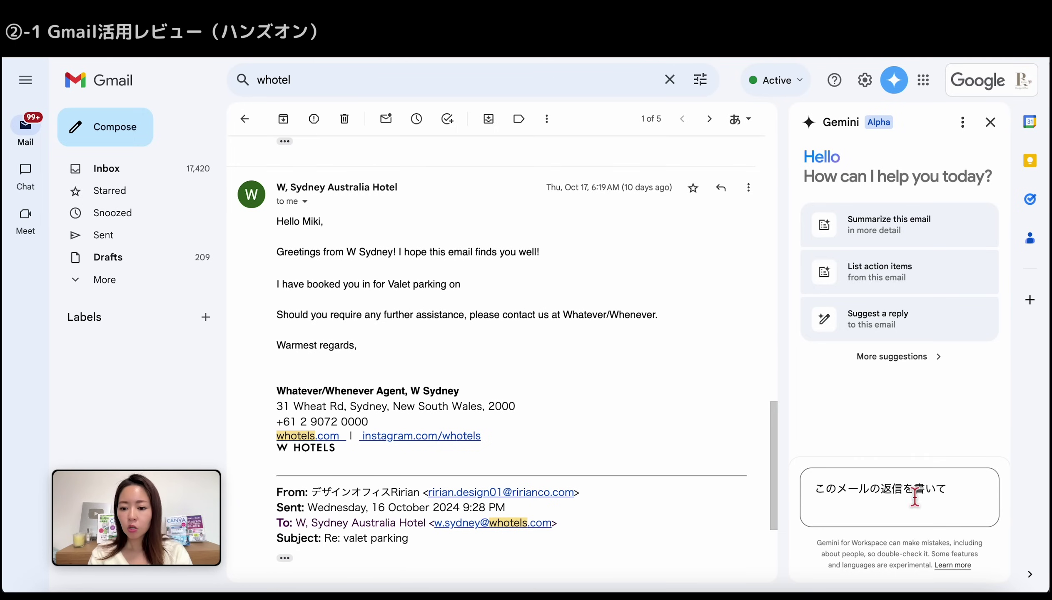
pyautogui.press('Return')
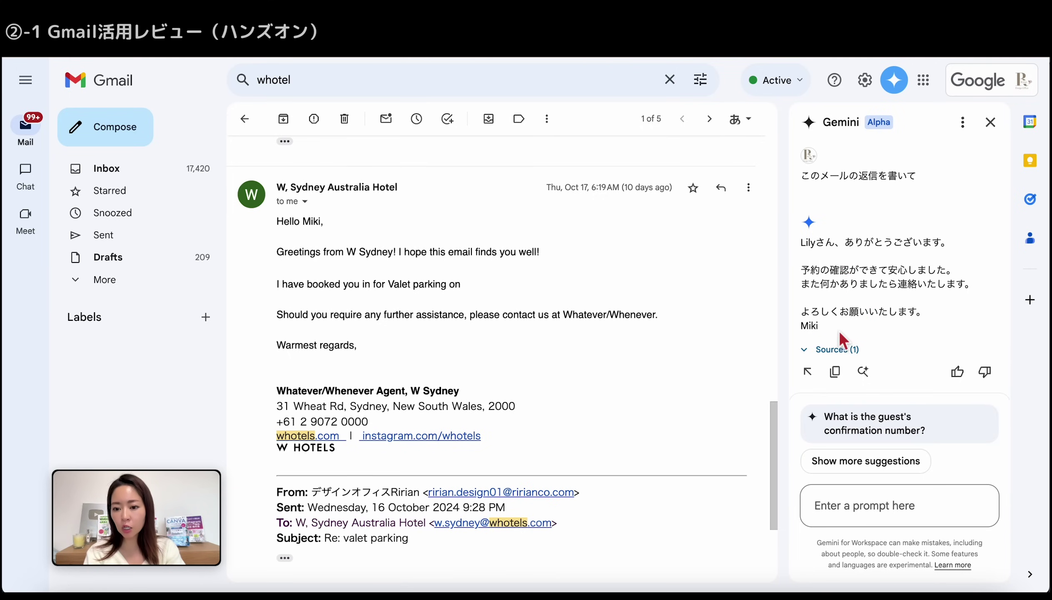
# Highlight Gemini's drafted Japanese thank-you reply text.
pyautogui.doubleClick(809, 325)
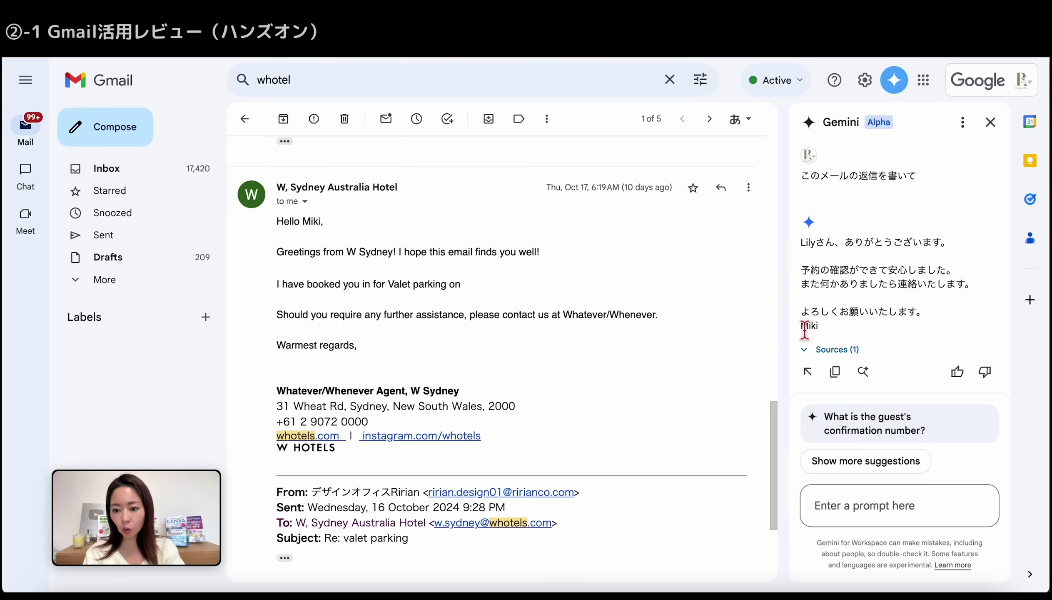
pyautogui.click(806, 247)
pyautogui.moveTo(807, 247); pyautogui.dragTo(841, 334)
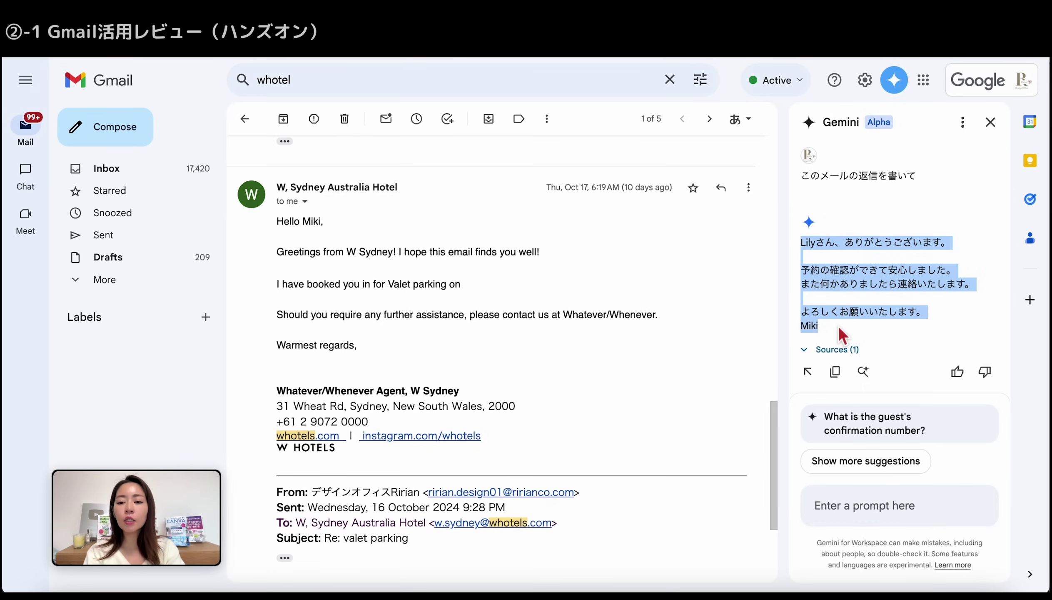
# Ask Gemini to put the hotel reply into English with '英語にして'.
pyautogui.click(812, 504)
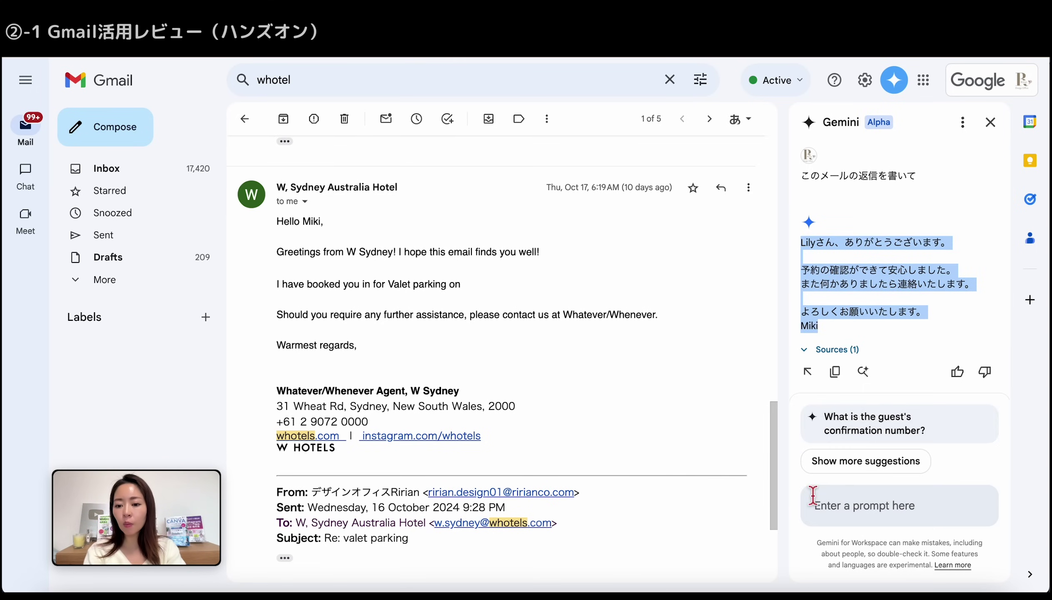
pyautogui.write('英語にして')
pyautogui.press('Return')
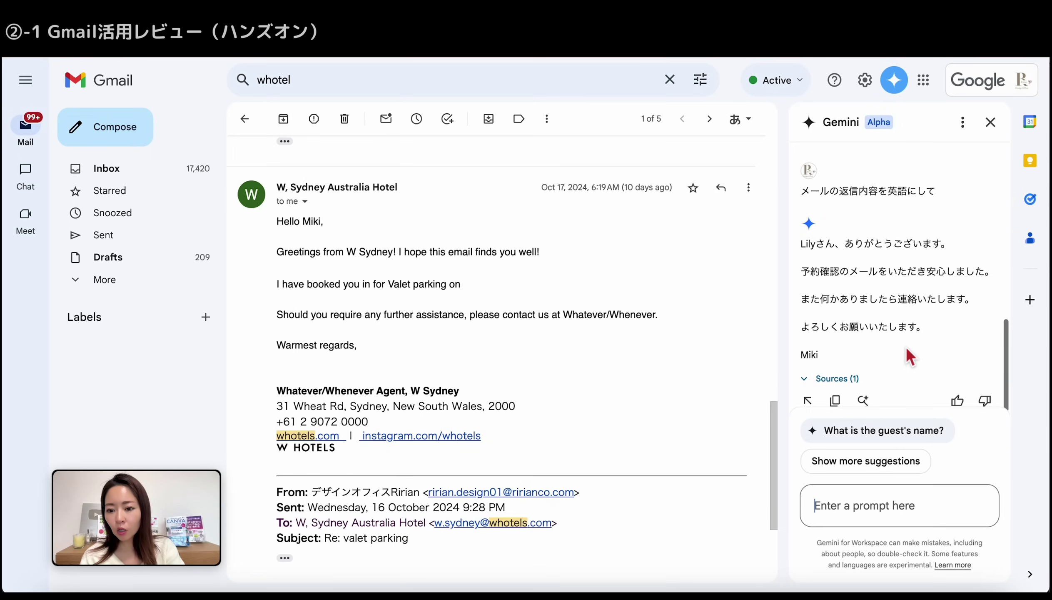
# Review and highlight Gemini's returned reply, which is still in Japanese.
pyautogui.scroll(-2, 906, 346)
pyautogui.scroll(3, 897, 289)
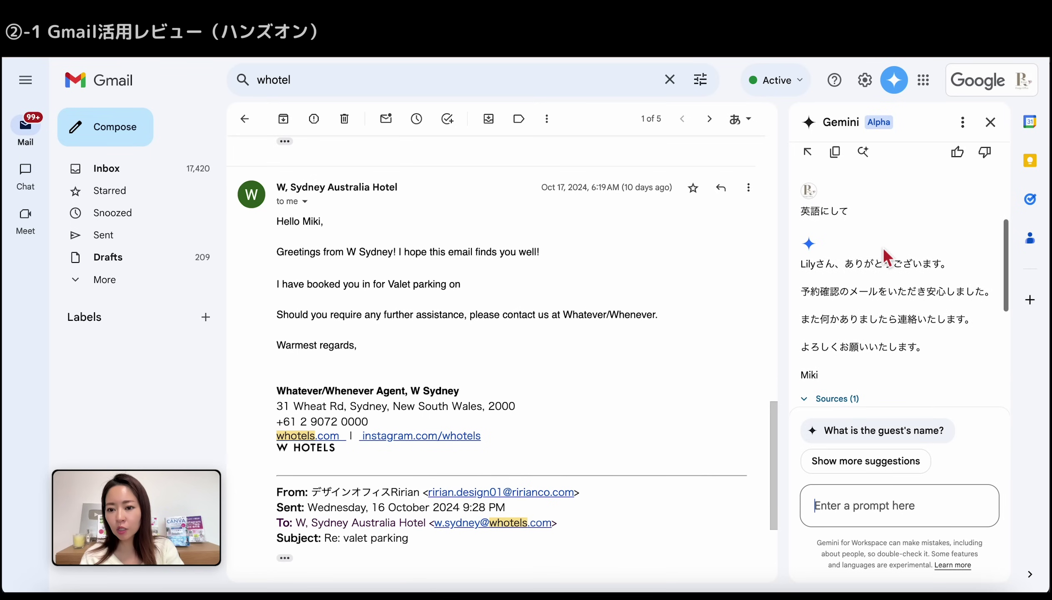
pyautogui.scroll(-1, 886, 257)
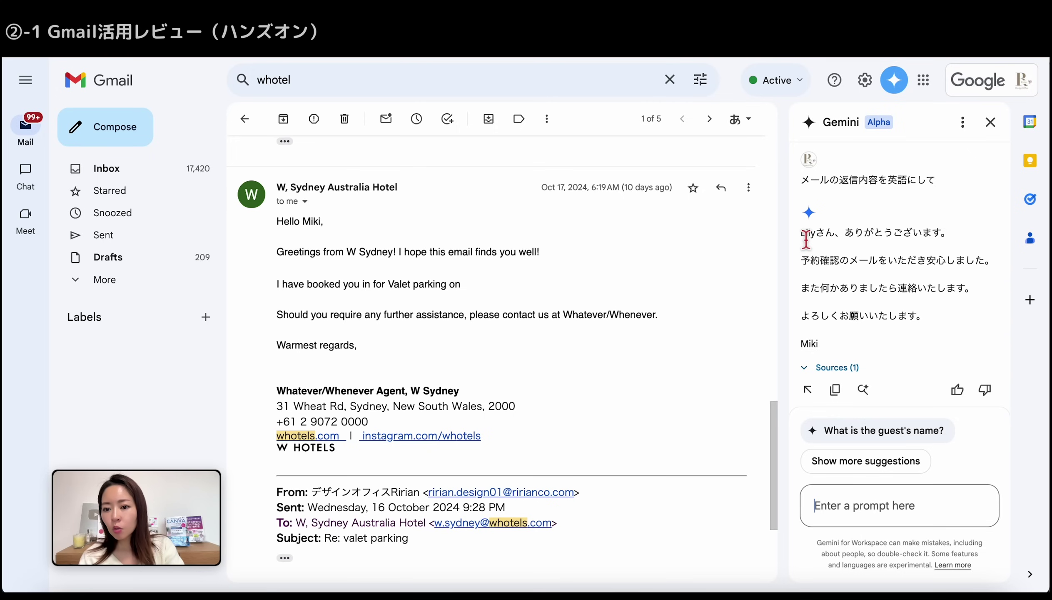
pyautogui.moveTo(806, 240); pyautogui.dragTo(948, 370)
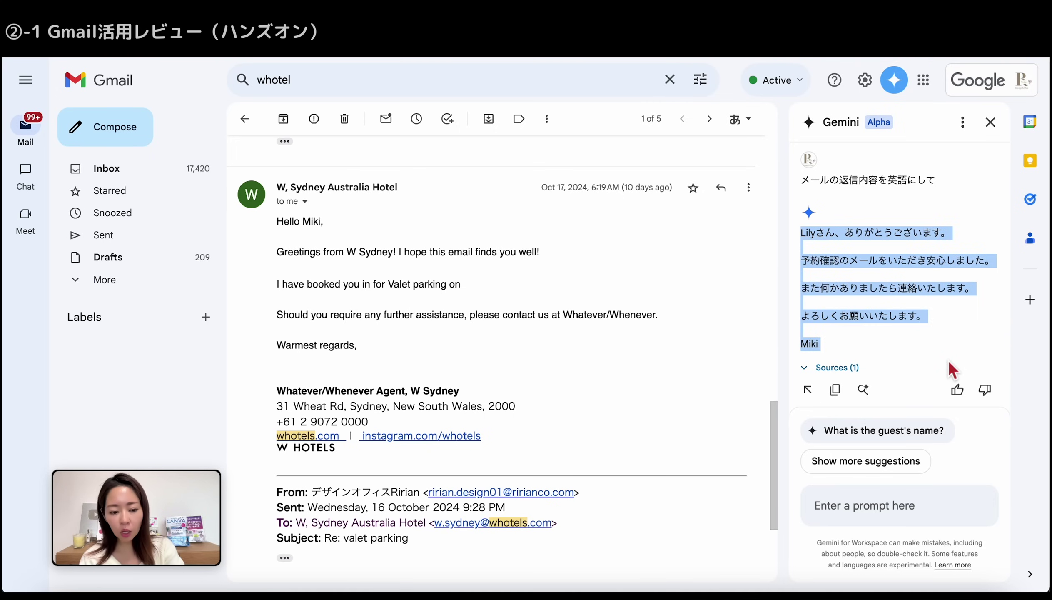
pyautogui.click(893, 234)
pyautogui.scroll(2, 893, 248)
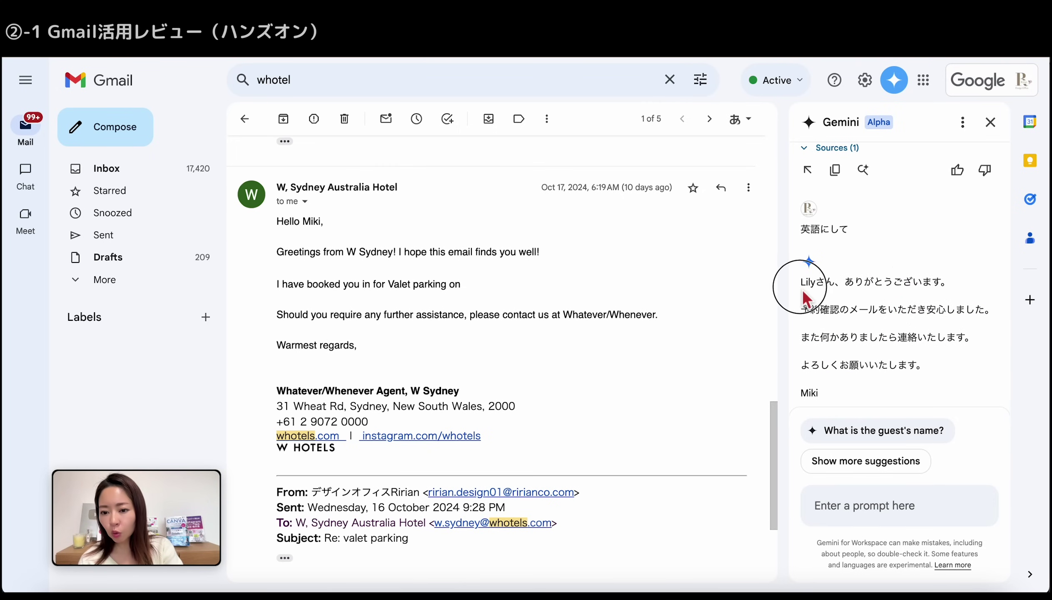
pyautogui.moveTo(802, 288); pyautogui.dragTo(829, 390)
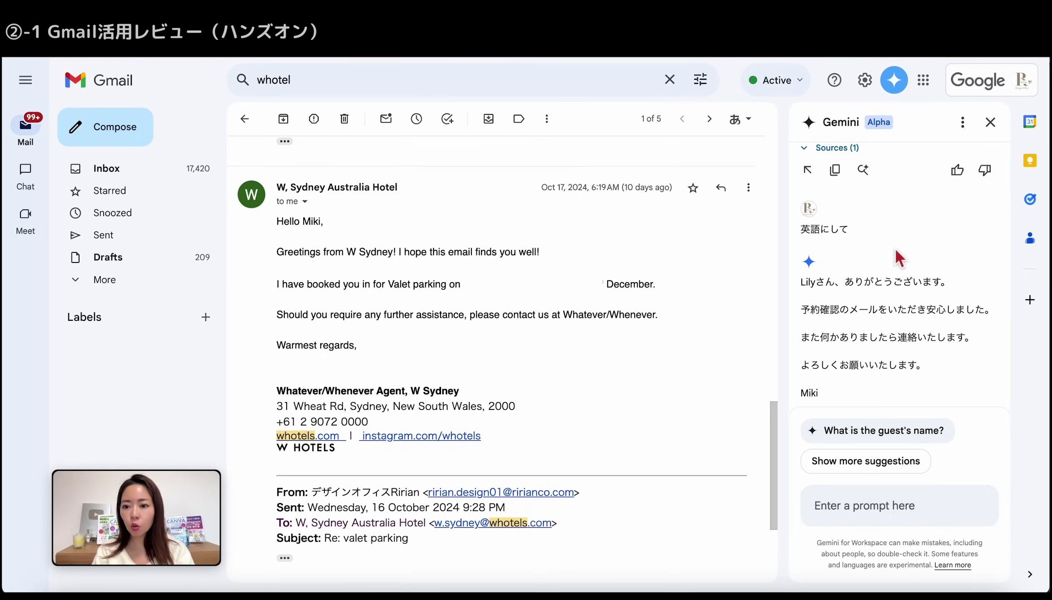
pyautogui.scroll(3, 906, 265)
pyautogui.scroll(2, 908, 275)
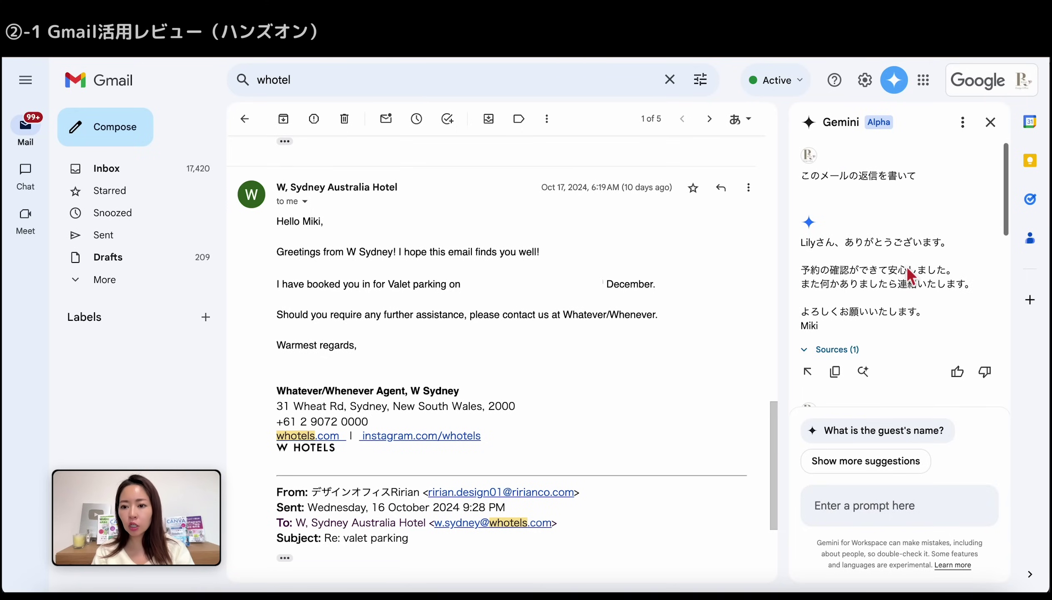
# Clear the Gemini chat history from its options menu.
pyautogui.click(963, 123)
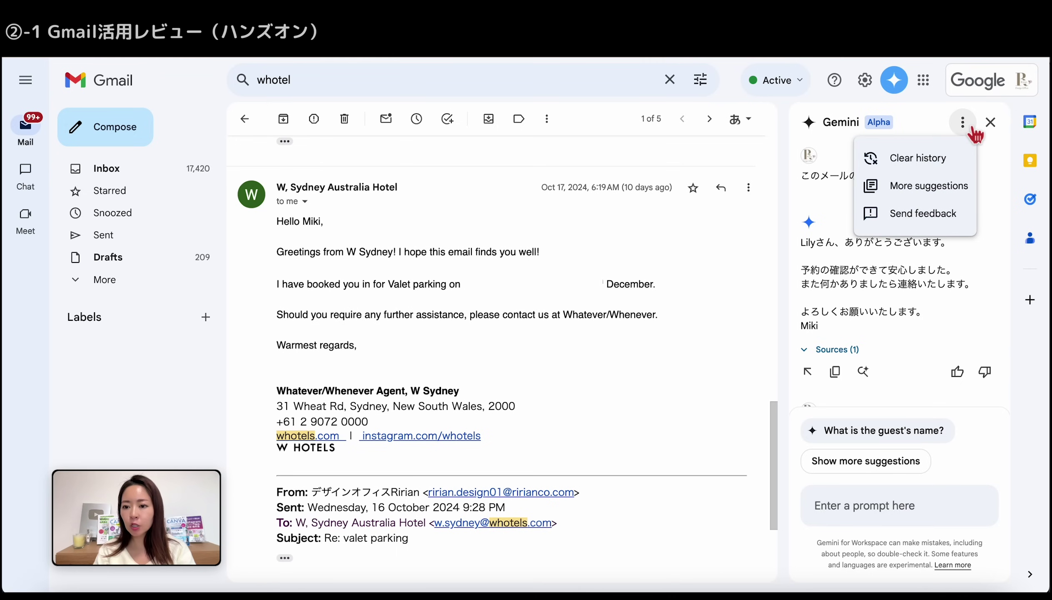
pyautogui.click(945, 159)
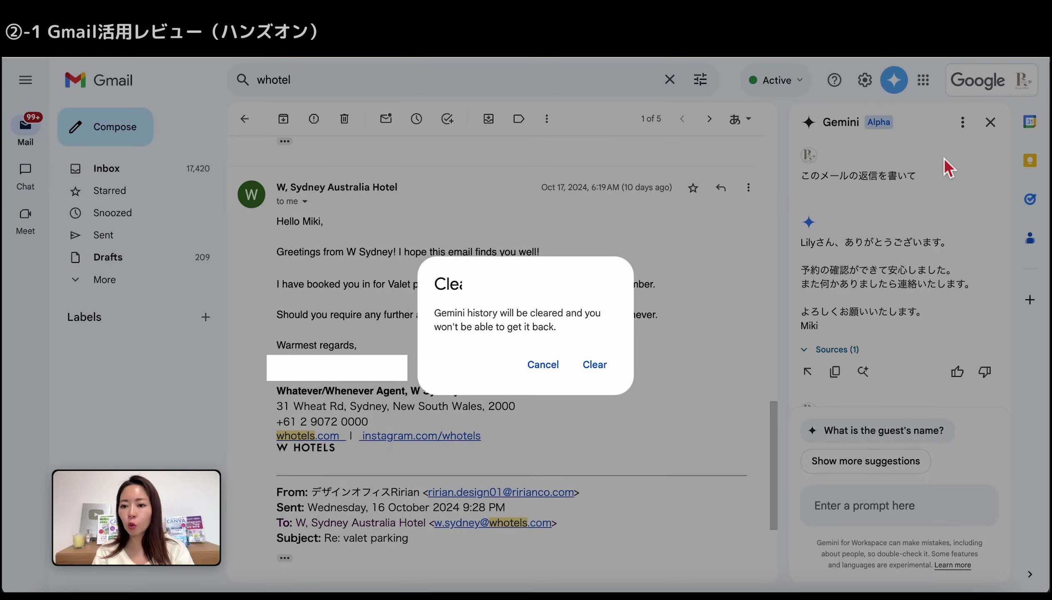
pyautogui.click(605, 368)
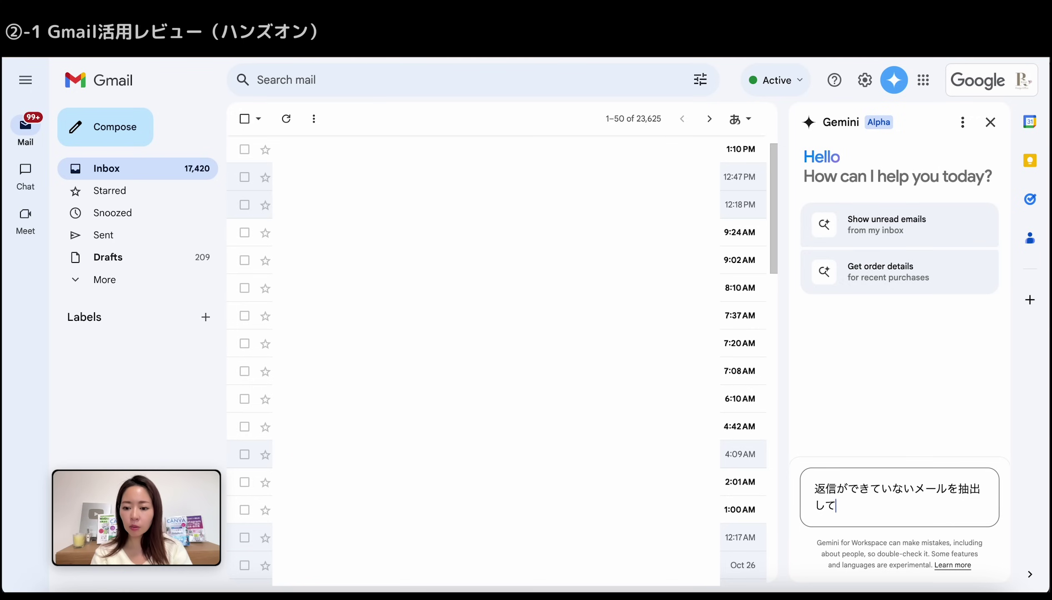
# Ask Gemini '10日以内に受信したメールで返信できていないものを抽出して' to find unreplied recent emails.
pyautogui.press('Return')
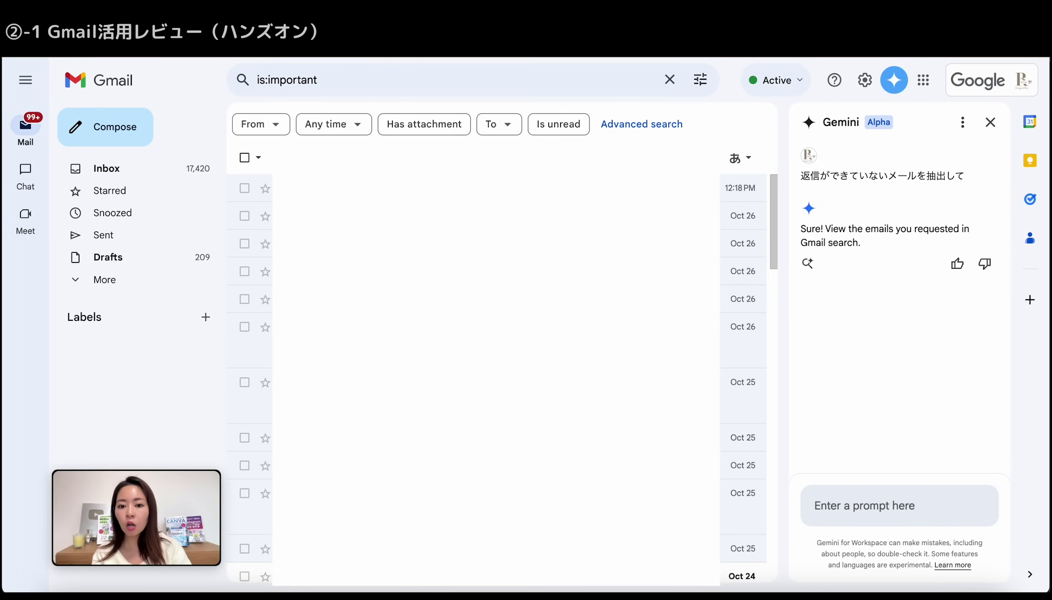
pyautogui.click(864, 508)
pyautogui.write('10日以内に受信したメールで返信できていないものを抽出して')
pyautogui.press('Return')
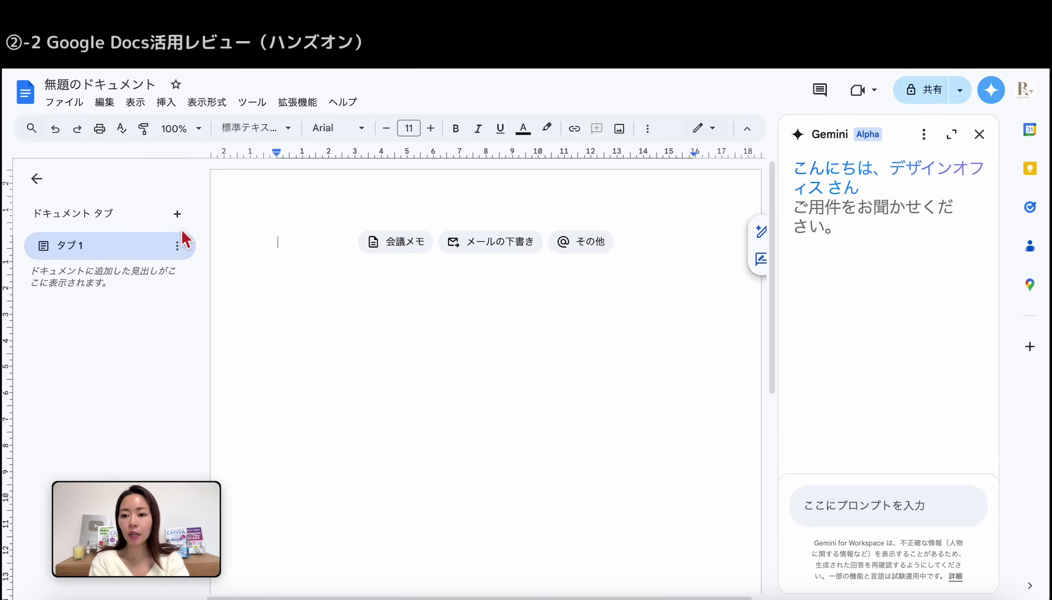
# Ask Gemini 'Geminiについて500文字で作成して' and insert the resulting article into the document.
pyautogui.write('Geminiについて500文字で作成して')
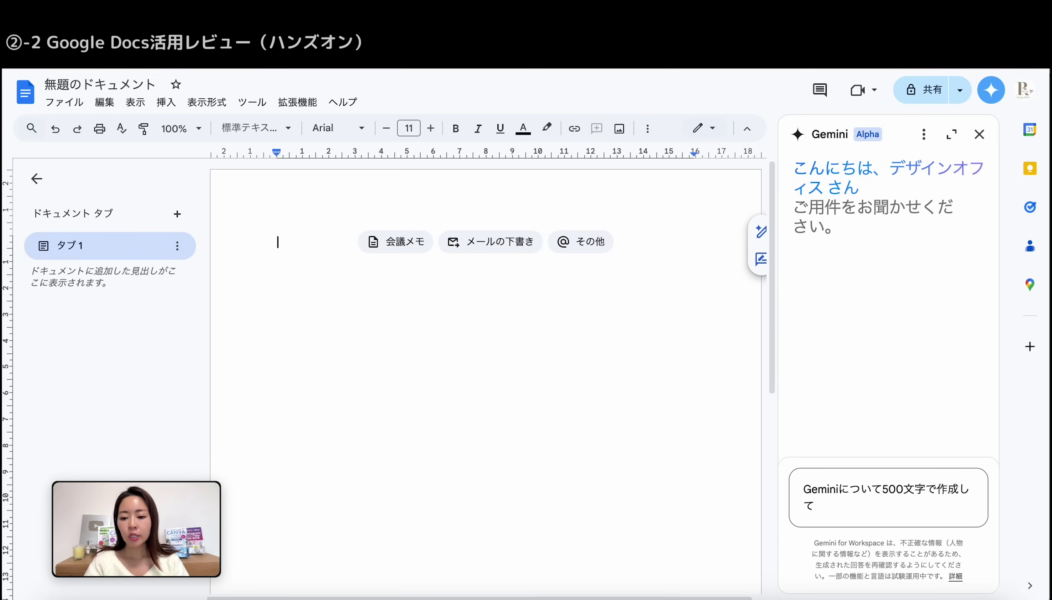
pyautogui.press('Return')
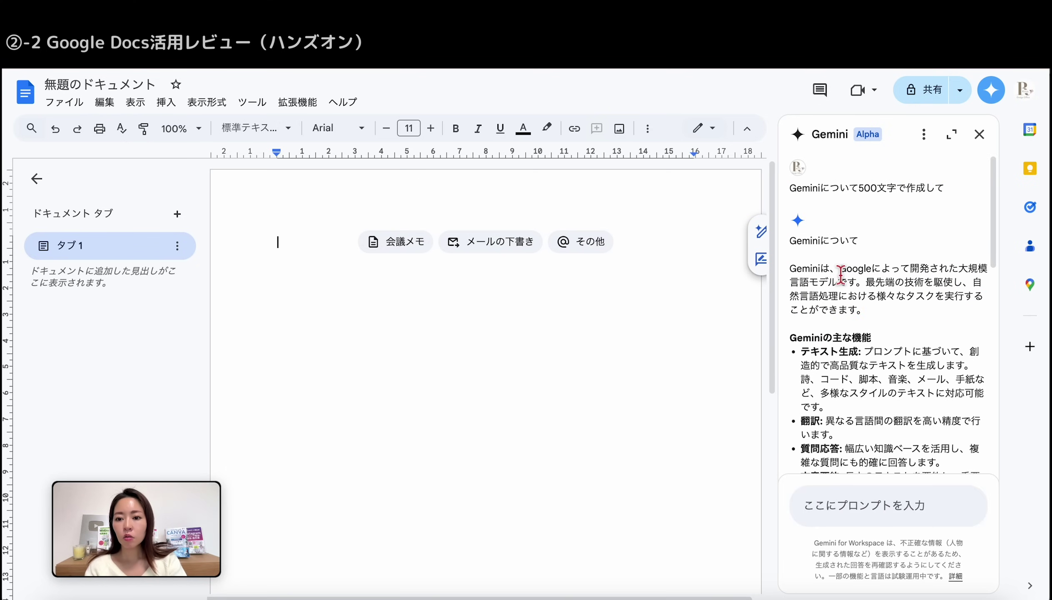
pyautogui.moveTo(789, 240); pyautogui.dragTo(858, 241)
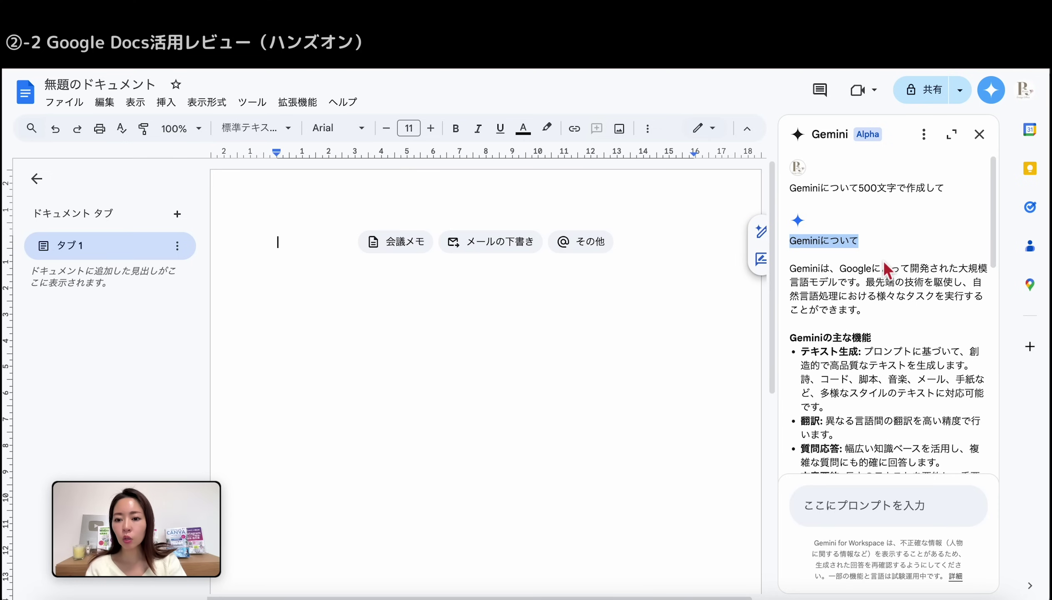
pyautogui.scroll(-2, 871, 317)
pyautogui.scroll(-2, 871, 322)
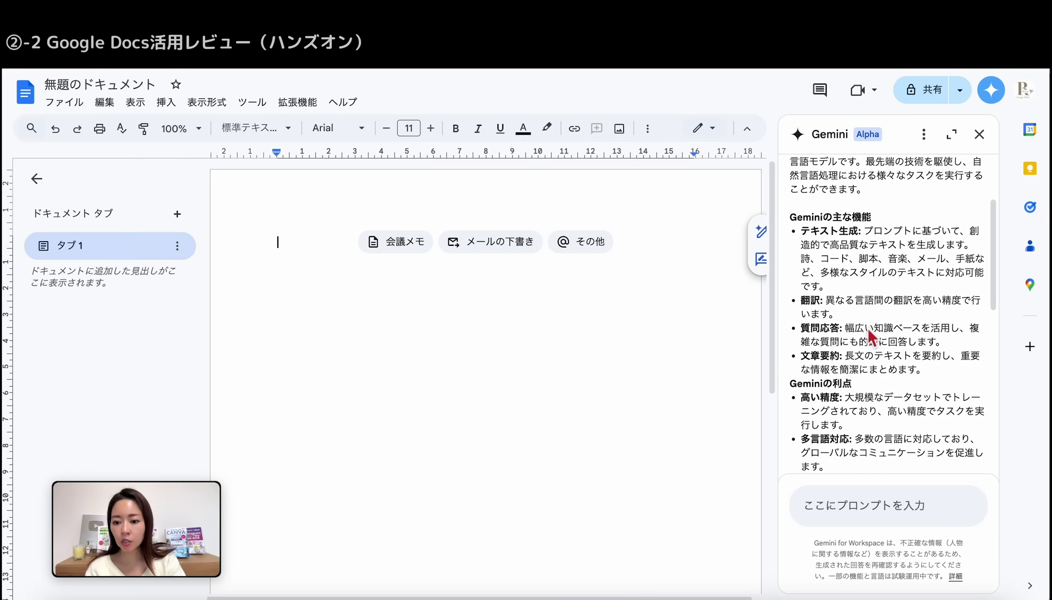
pyautogui.scroll(-5, 869, 333)
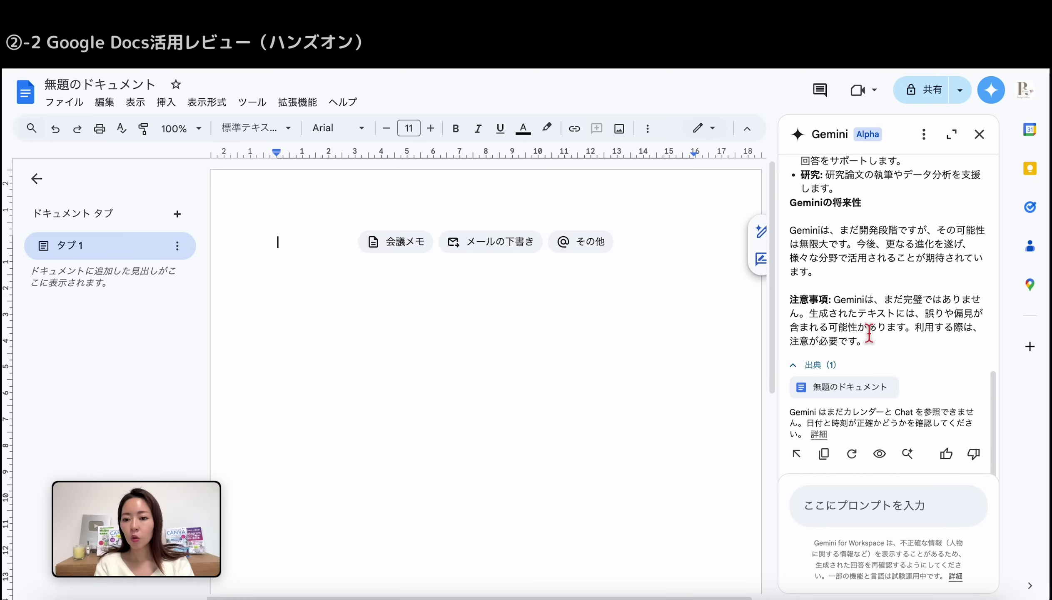
pyautogui.click(798, 455)
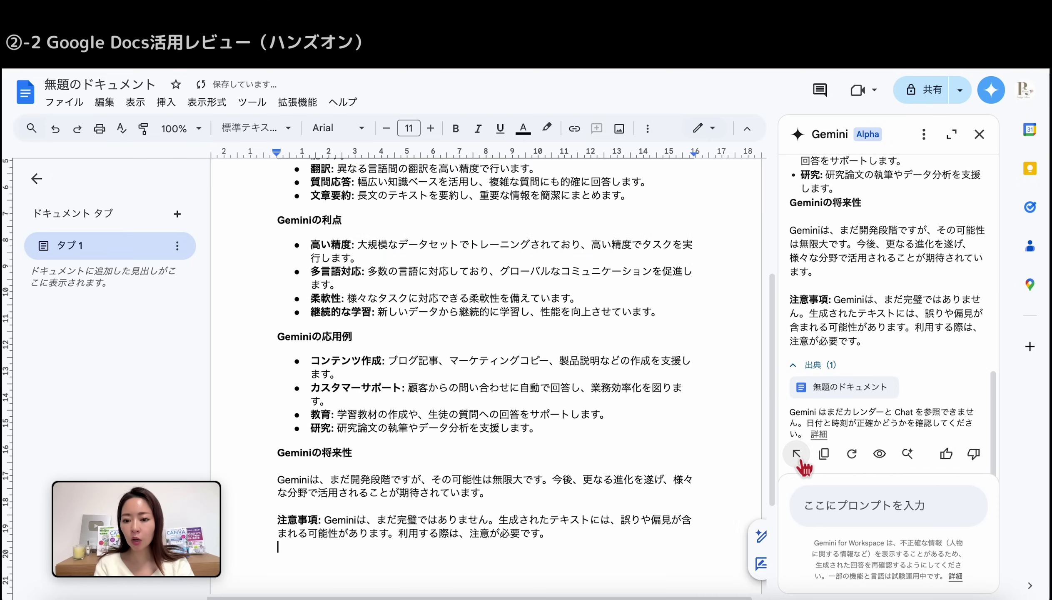
pyautogui.scroll(5, 529, 324)
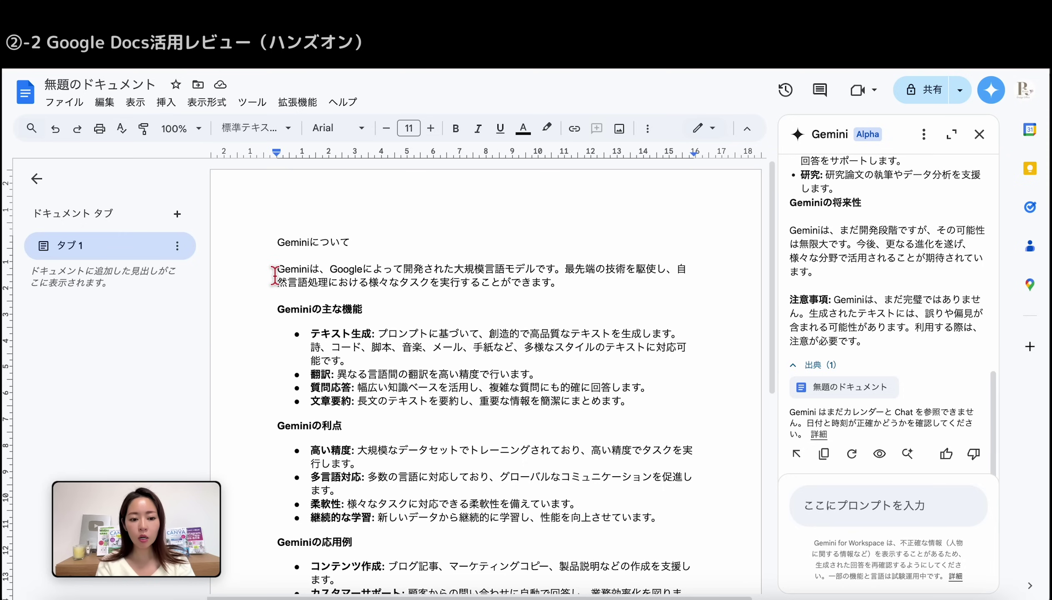
# With the opening paragraph selected, ask Gemini '文章をもっと長くして、初めての人にも興味を持ってもらえるように例え話も入れて'.
pyautogui.moveTo(275, 276)
pyautogui.mouseDown()
pyautogui.moveTo(369, 268)
pyautogui.moveTo(587, 292)
pyautogui.mouseUp()
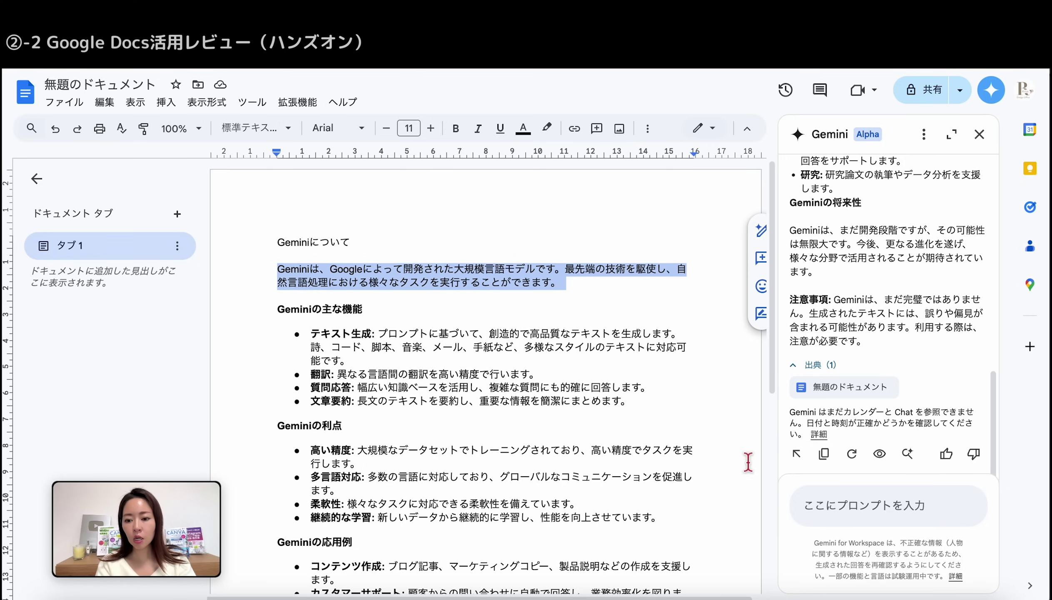
pyautogui.click(812, 508)
pyautogui.write('文章をもっと長くして、初めての人にも興味を持ってもらえるように例え話も入れて')
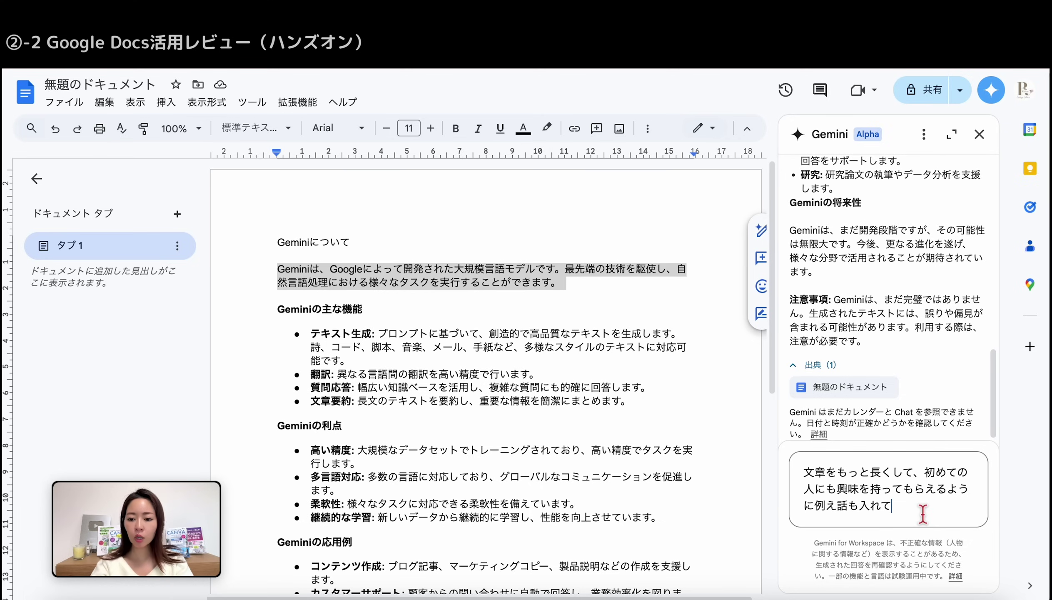
pyautogui.press('Return')
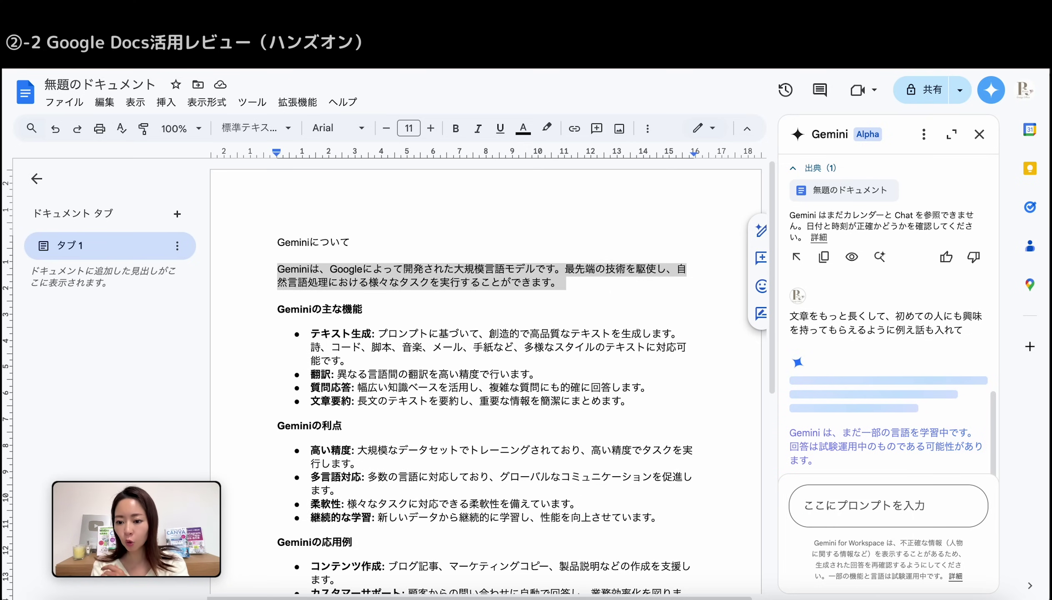
# Read through Gemini's expanded, analogy-filled answer in the side panel.
pyautogui.scroll(-2, 918, 330)
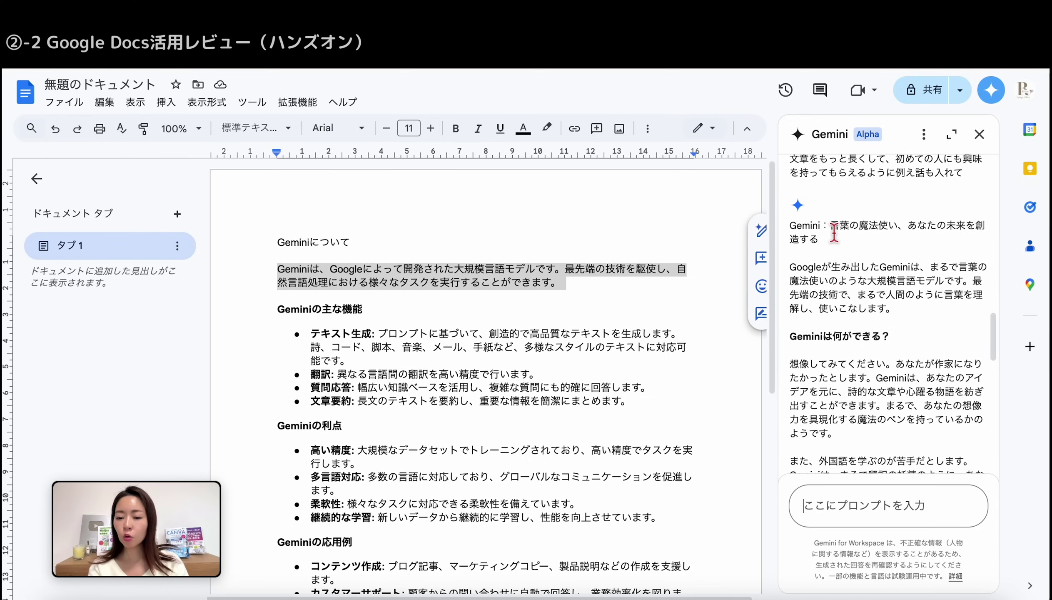
pyautogui.scroll(-2, 834, 233)
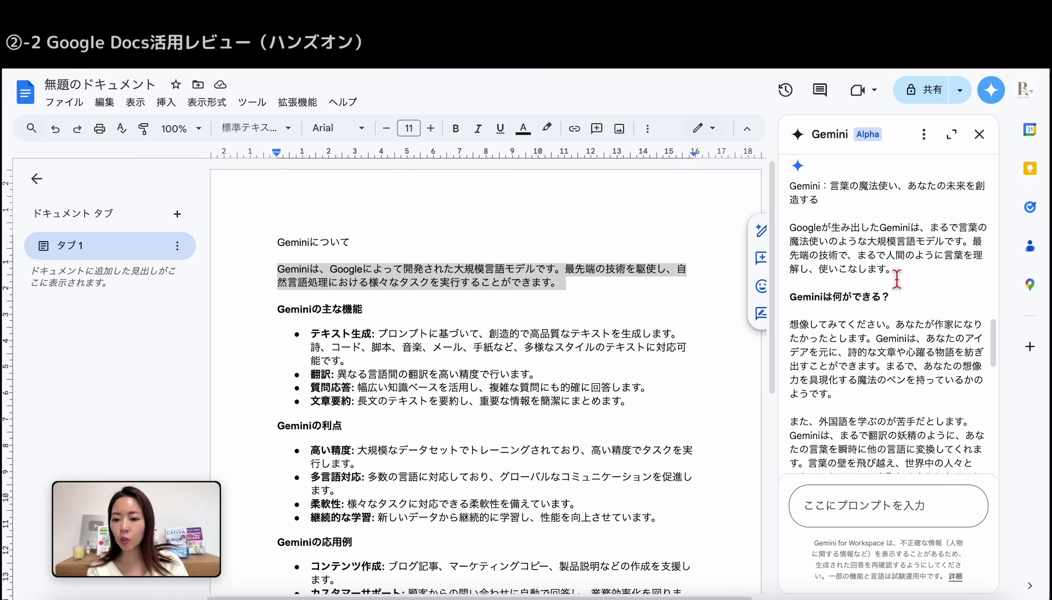
pyautogui.scroll(-2, 897, 279)
pyautogui.scroll(-1, 897, 280)
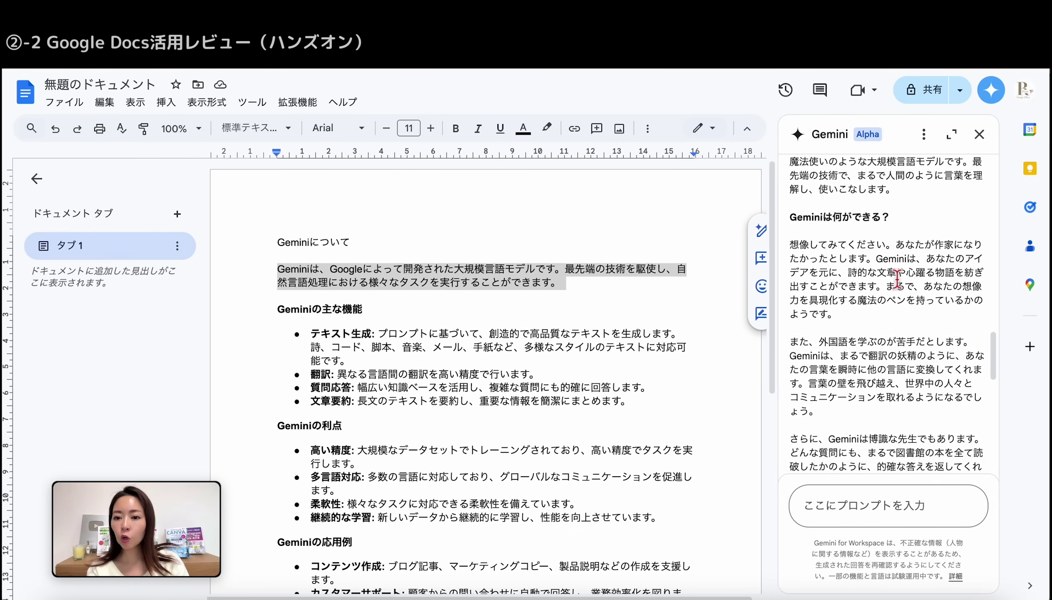
pyautogui.scroll(-3, 898, 279)
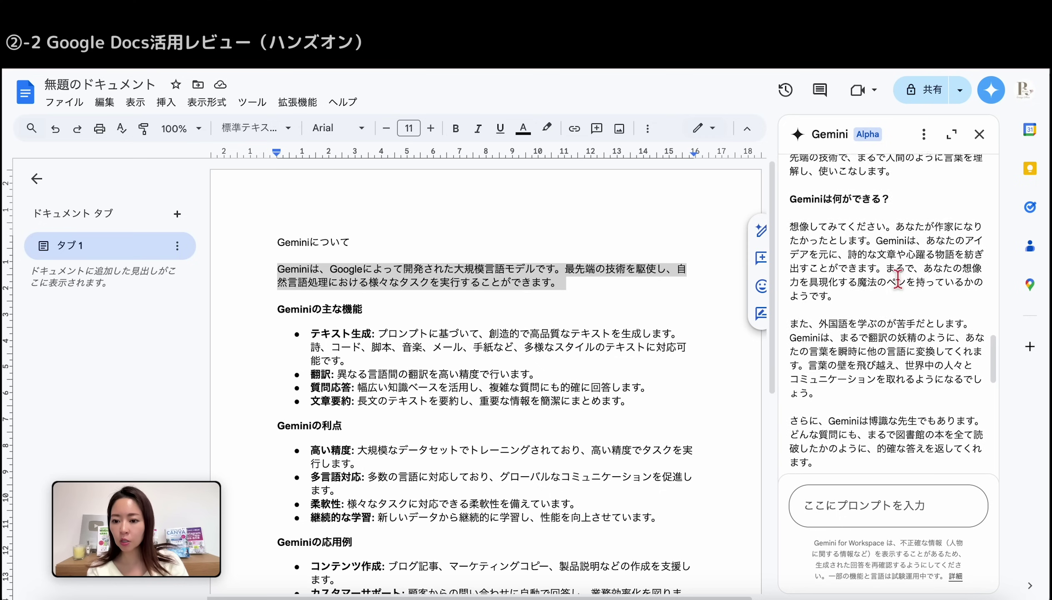
pyautogui.moveTo(820, 219)
pyautogui.mouseDown()
pyautogui.moveTo(889, 221)
pyautogui.moveTo(953, 272)
pyautogui.mouseUp()
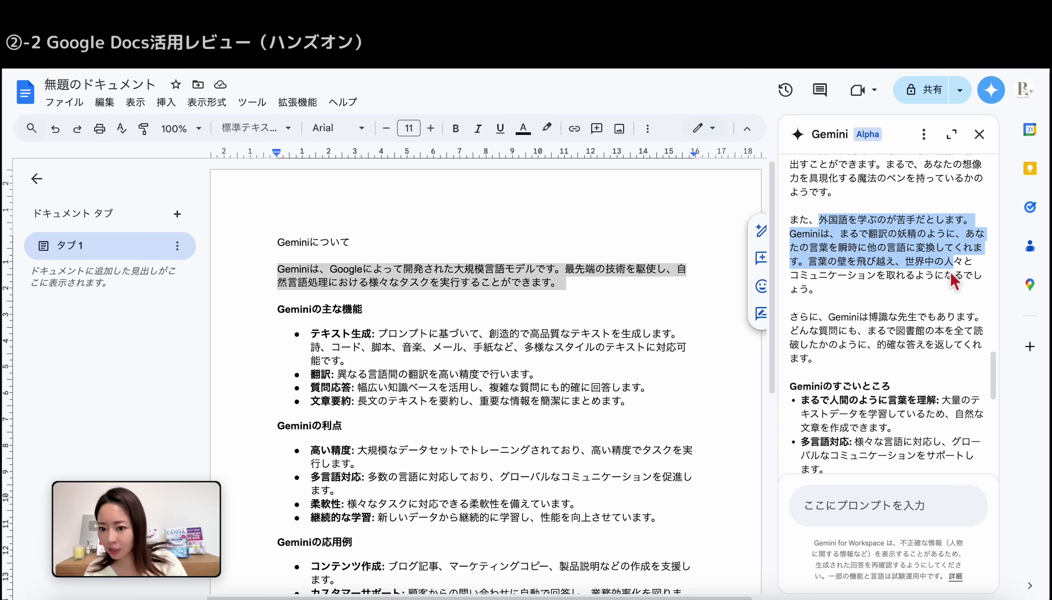
pyautogui.click(924, 268)
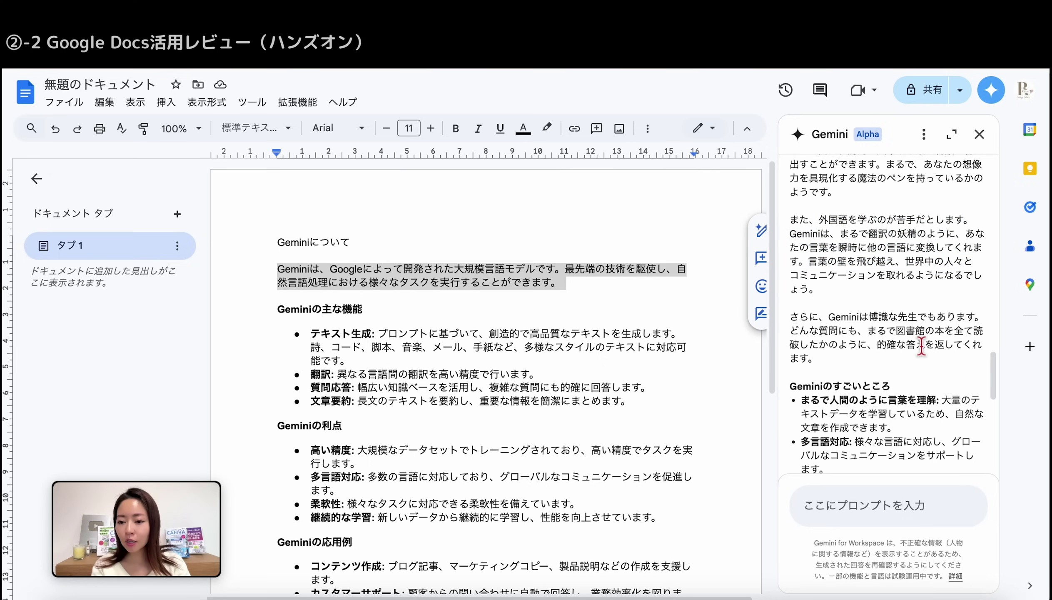
# Insert the article 'Gemini：言葉の魔法使い、あなたの未来を創造する' after the opening paragraph.
pyautogui.scroll(-5, 925, 330)
pyautogui.scroll(-5, 925, 330)
pyautogui.scroll(-5, 897, 355)
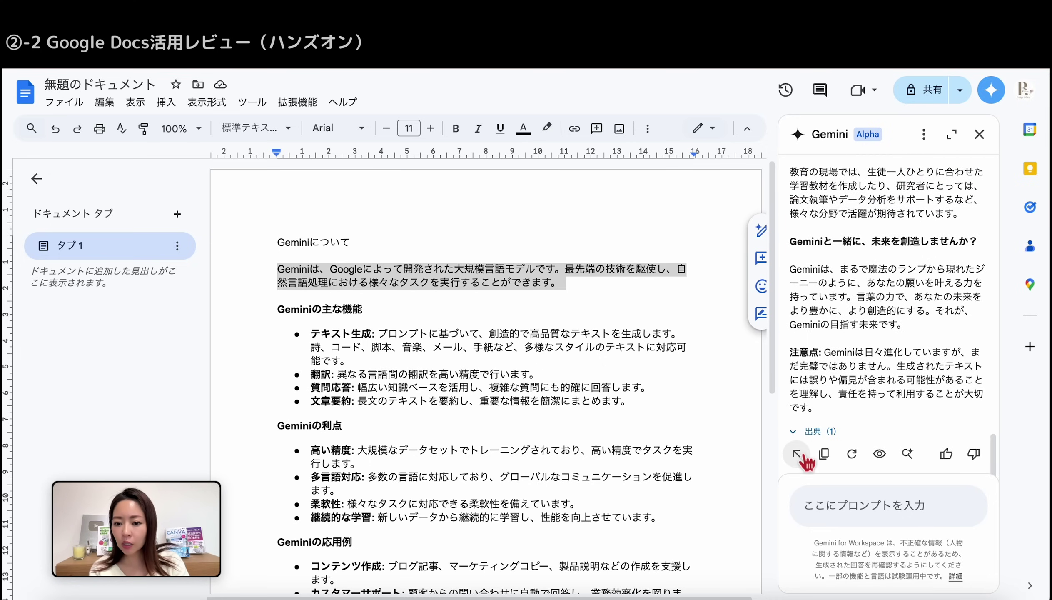
pyautogui.click(796, 453)
pyautogui.scroll(5, 510, 323)
pyautogui.scroll(3, 510, 323)
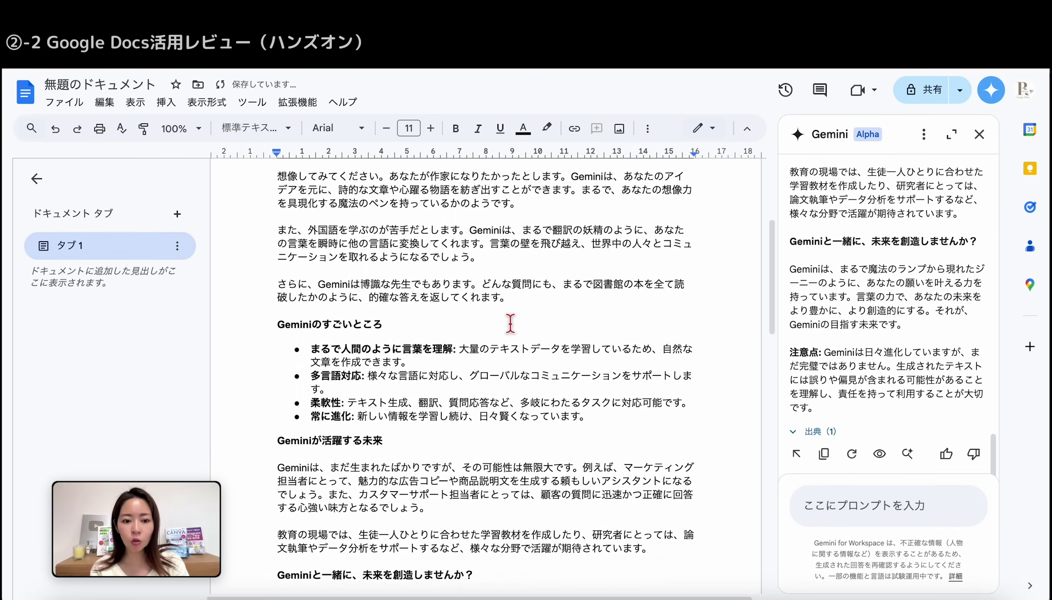
pyautogui.scroll(5, 480, 330)
pyautogui.scroll(3, 417, 342)
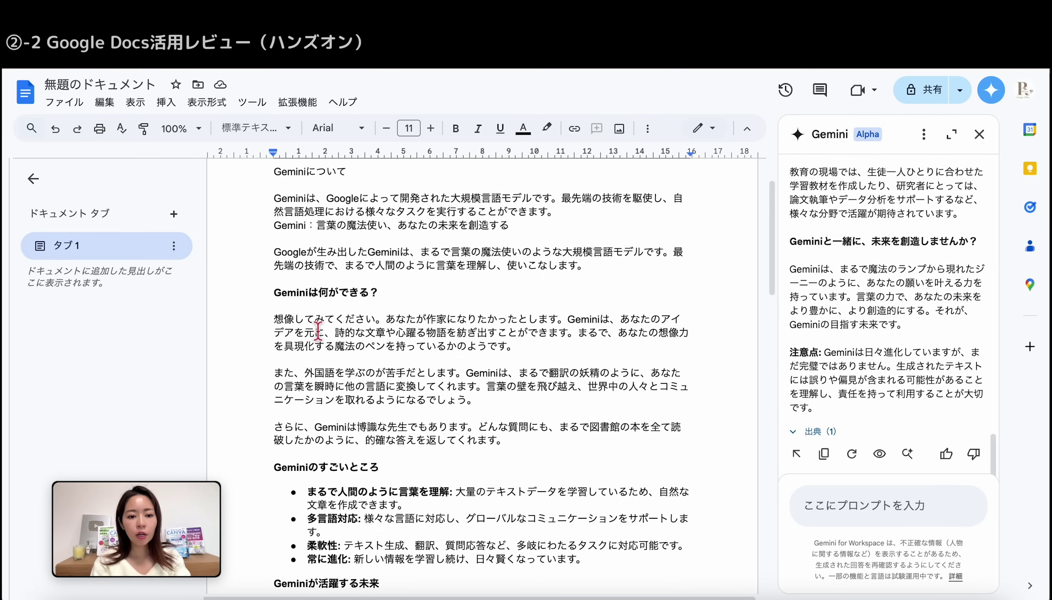
# Ask Gemini to turn the three selected analogy paragraphs into bullets with '箇条書きにして'.
pyautogui.moveTo(274, 318); pyautogui.dragTo(528, 454)
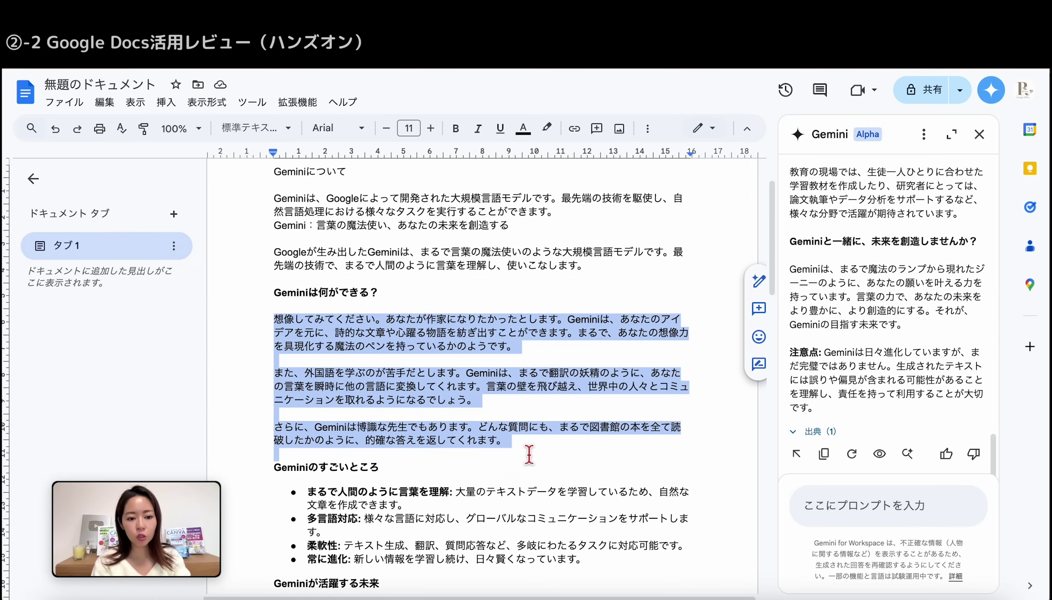
pyautogui.click(815, 519)
pyautogui.write('箇条書きにして')
pyautogui.press('Return')
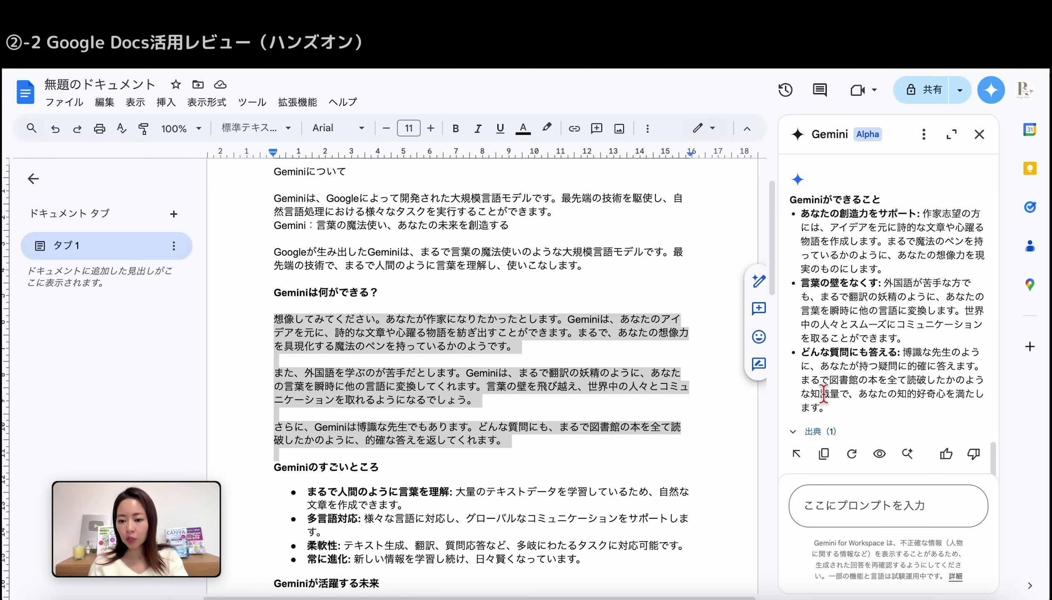
# Request a similar alternative and insert the Geminiができること bullet list below the paragraphs.
pyautogui.click(863, 463)
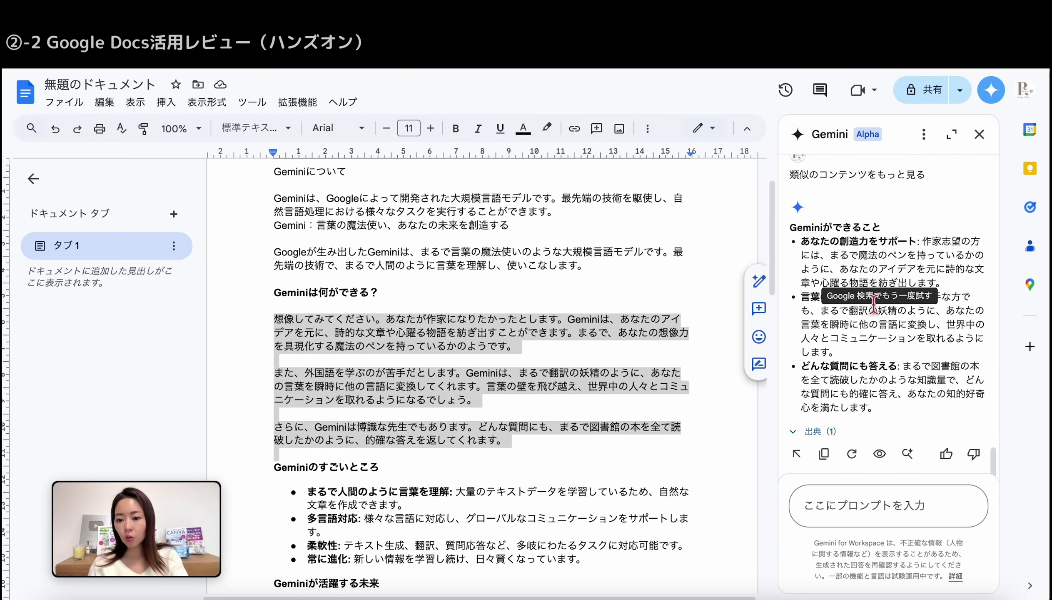
pyautogui.click(797, 453)
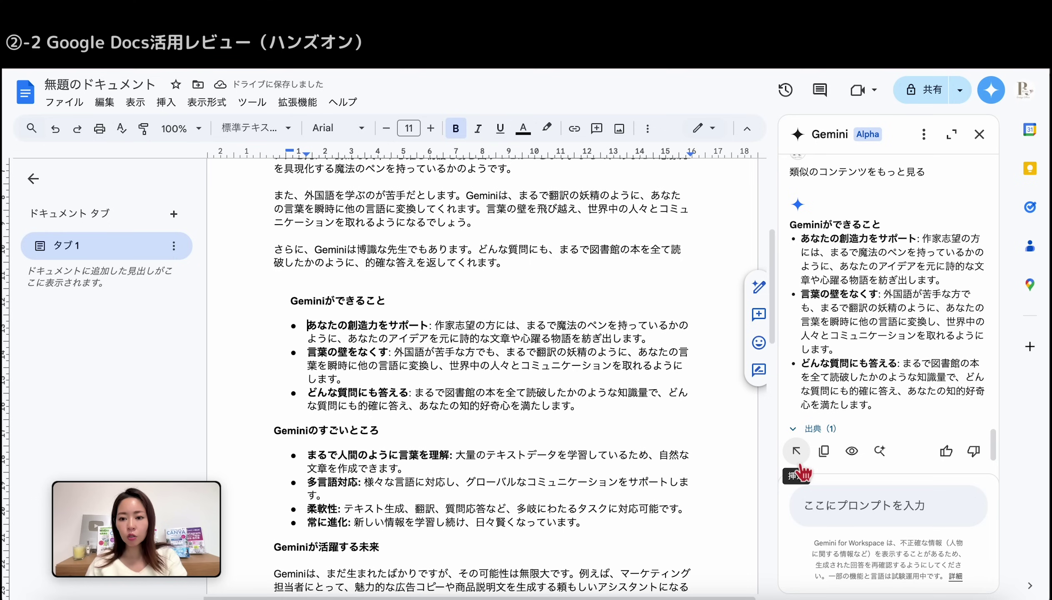
pyautogui.moveTo(307, 330); pyautogui.dragTo(656, 423)
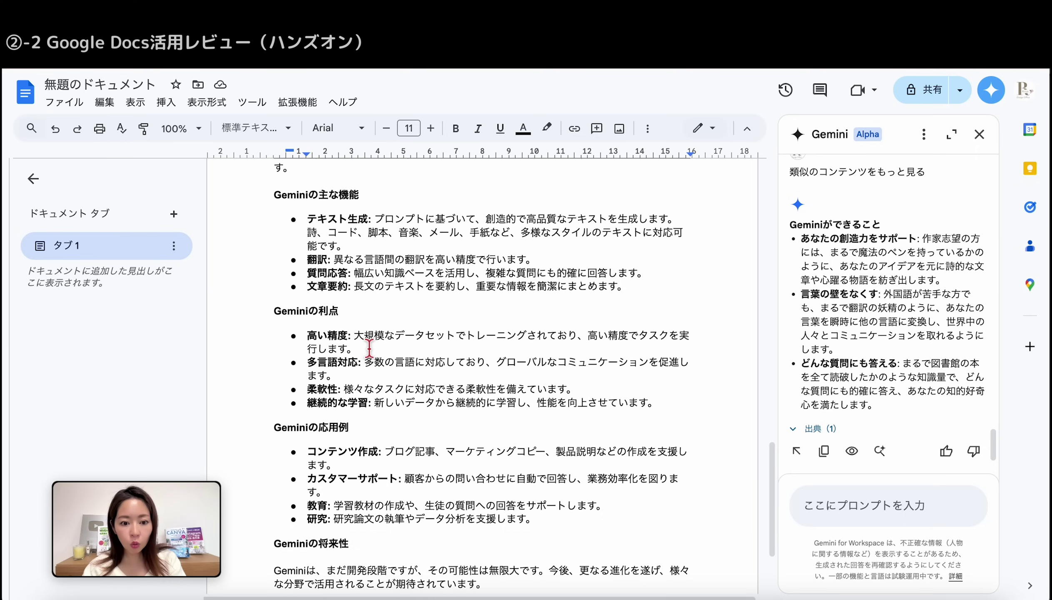
# Ask Gemini to rewrite the 高い精度 bullet text without jargon in plain, layperson-friendly wording.
pyautogui.moveTo(354, 334)
pyautogui.mouseDown()
pyautogui.moveTo(362, 364)
pyautogui.moveTo(364, 354)
pyautogui.mouseUp()
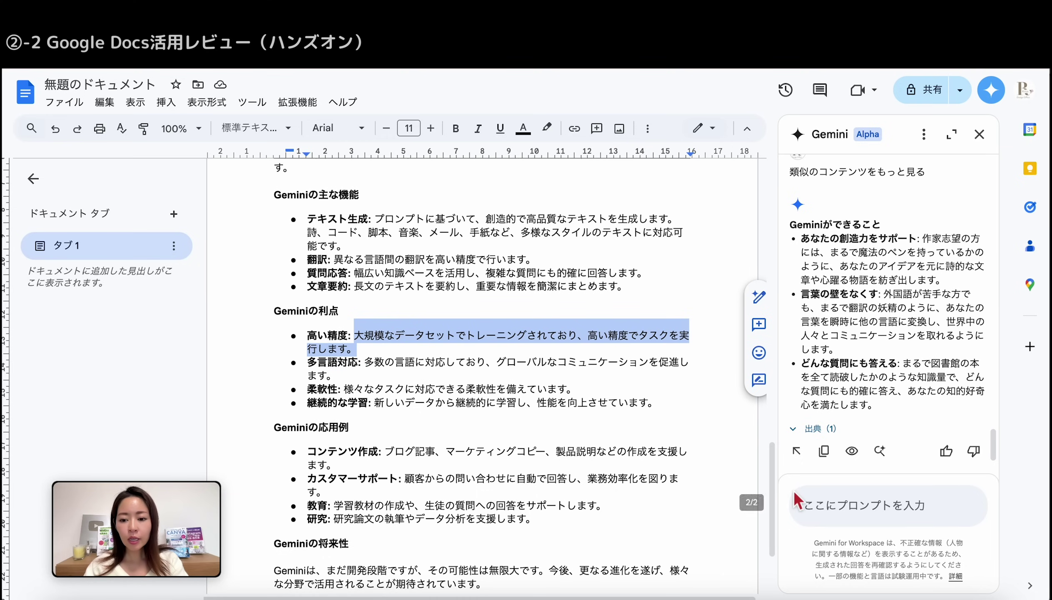
pyautogui.click(810, 505)
pyautogui.write('専門用語を使わずに素人でもわかりやすい表現に書き換えて')
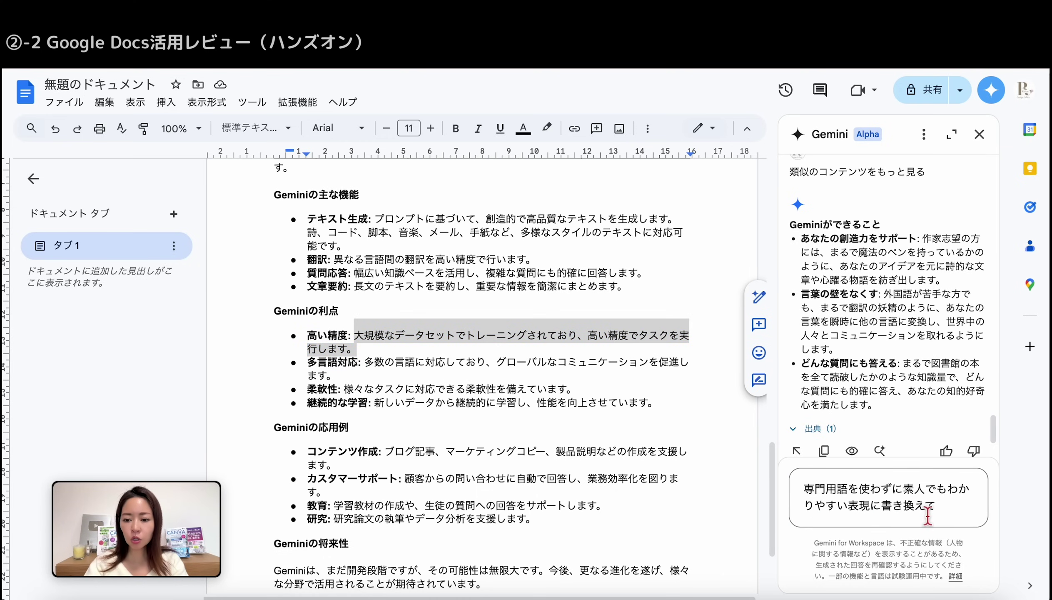
pyautogui.press('Return')
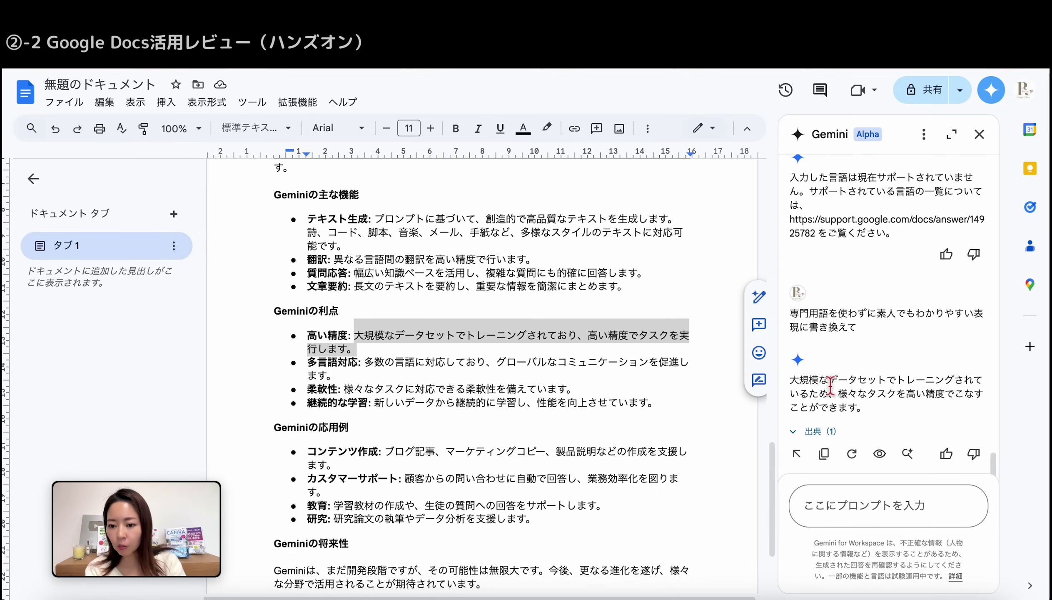
# Select the word データセット in Gemini's rewritten reply.
pyautogui.moveTo(829, 380); pyautogui.dragTo(882, 385)
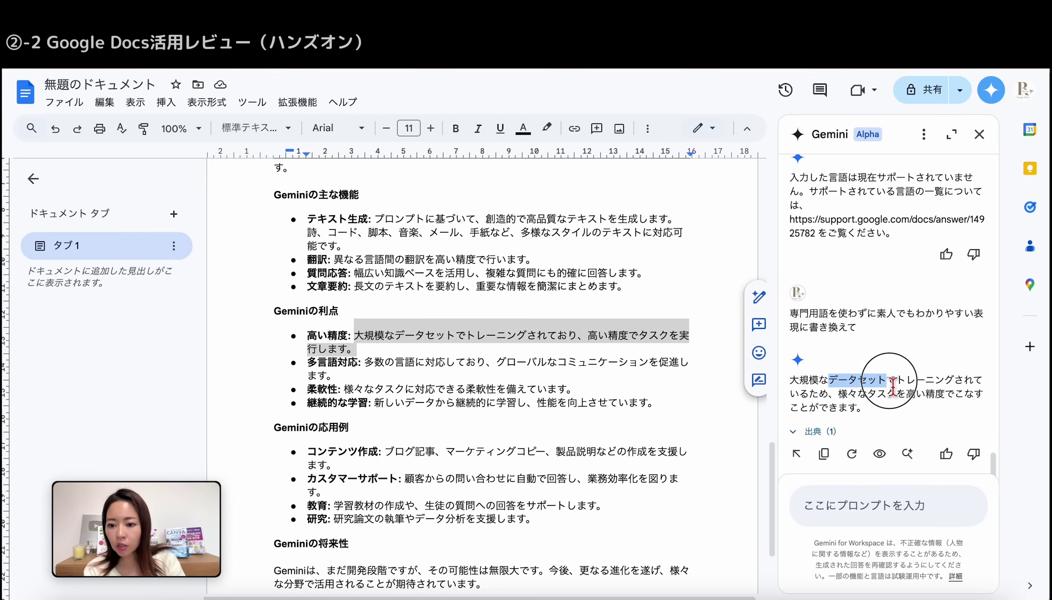
pyautogui.moveTo(882, 385); pyautogui.dragTo(893, 387)
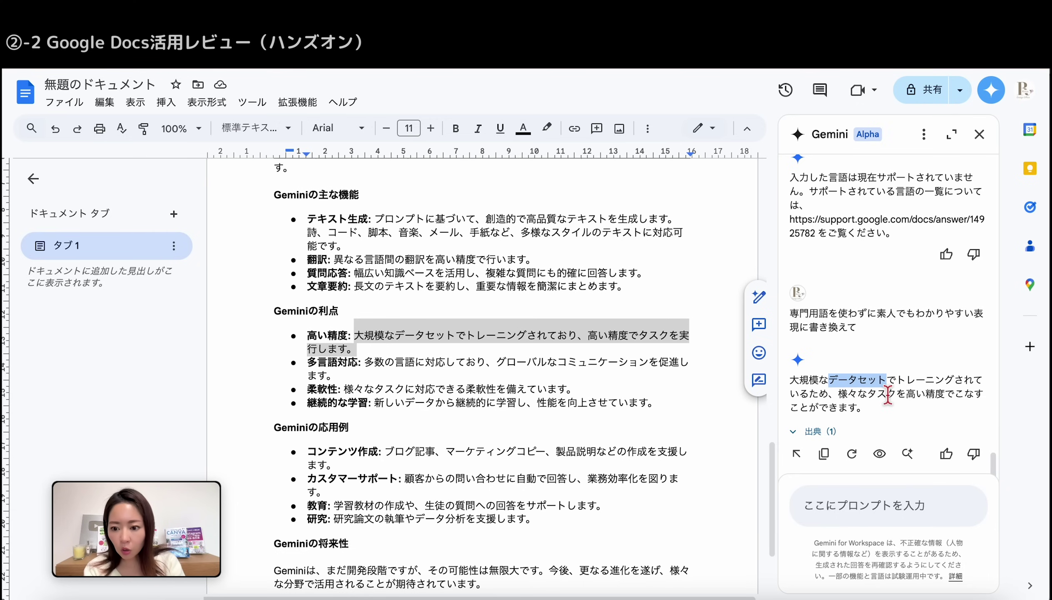
pyautogui.scroll(-2, 616, 363)
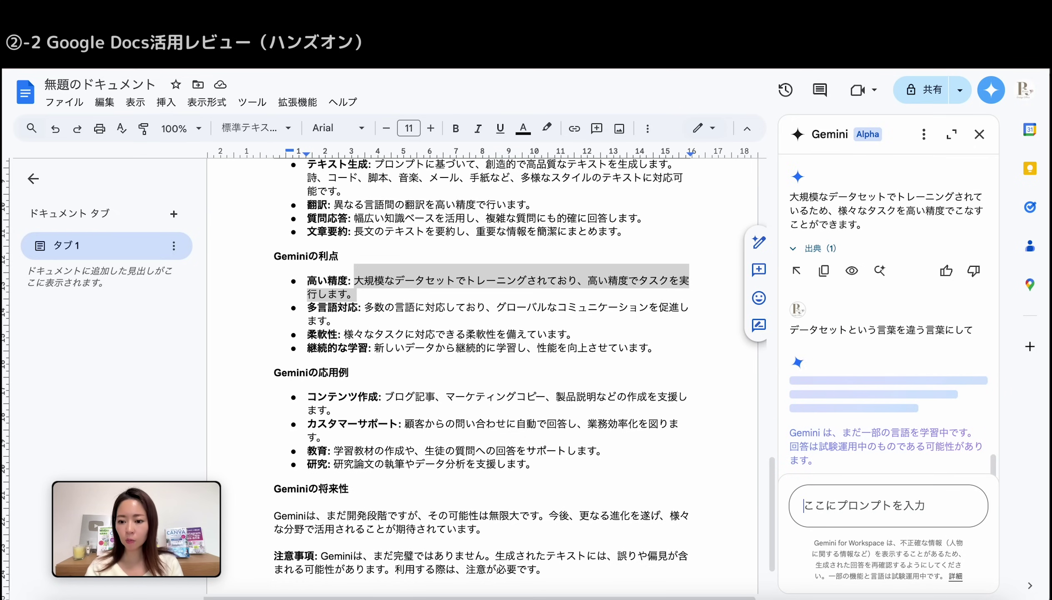
# Insert Gemini's reworded 高い精度 sentence and delete the original sentence.
pyautogui.moveTo(790, 404)
pyautogui.mouseDown()
pyautogui.moveTo(883, 424)
pyautogui.moveTo(897, 444)
pyautogui.mouseUp()
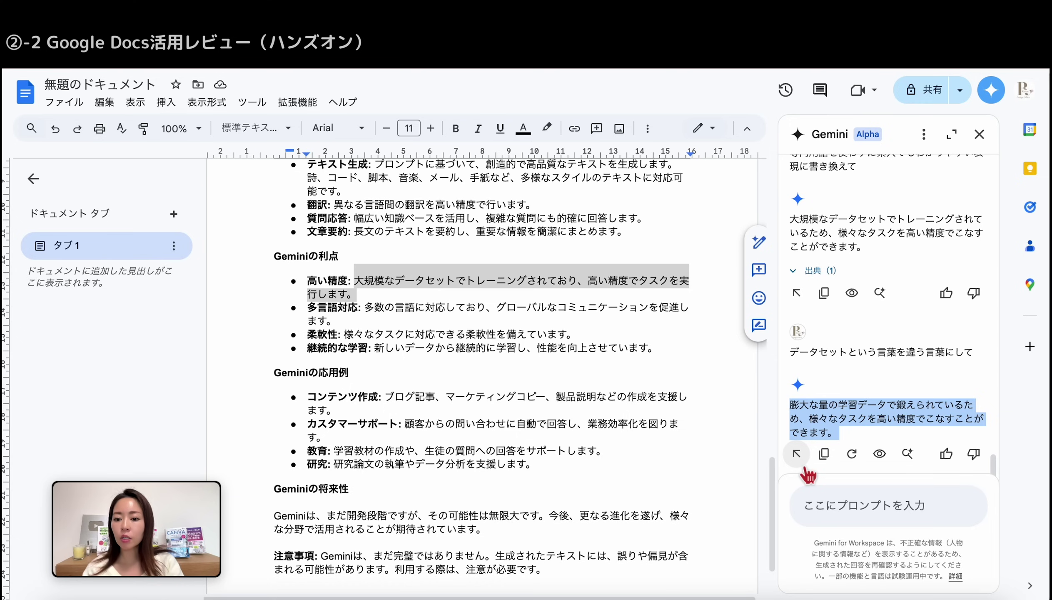
pyautogui.click(797, 454)
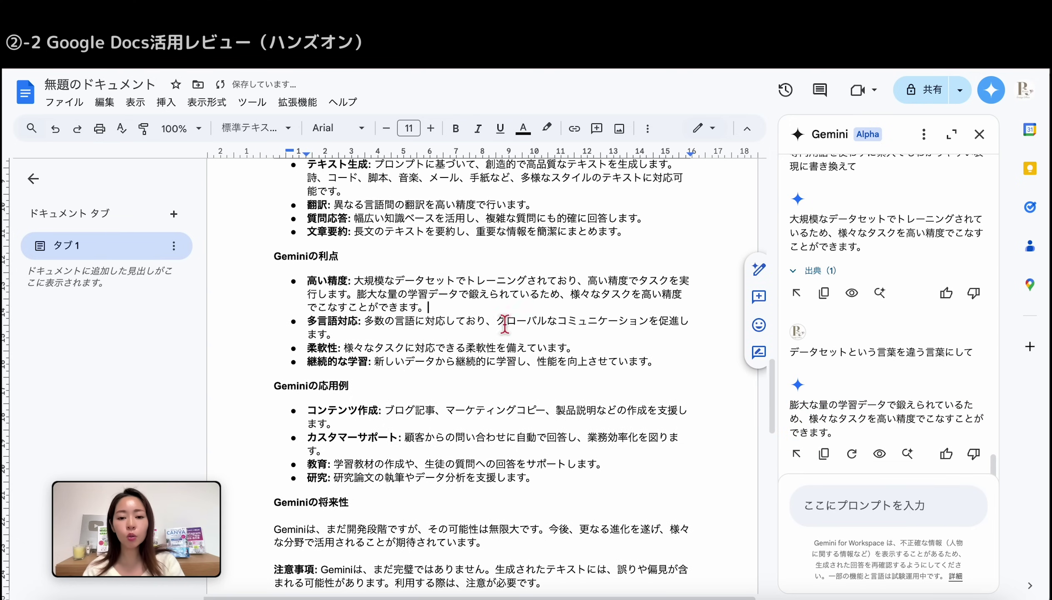
pyautogui.moveTo(355, 281); pyautogui.dragTo(356, 295)
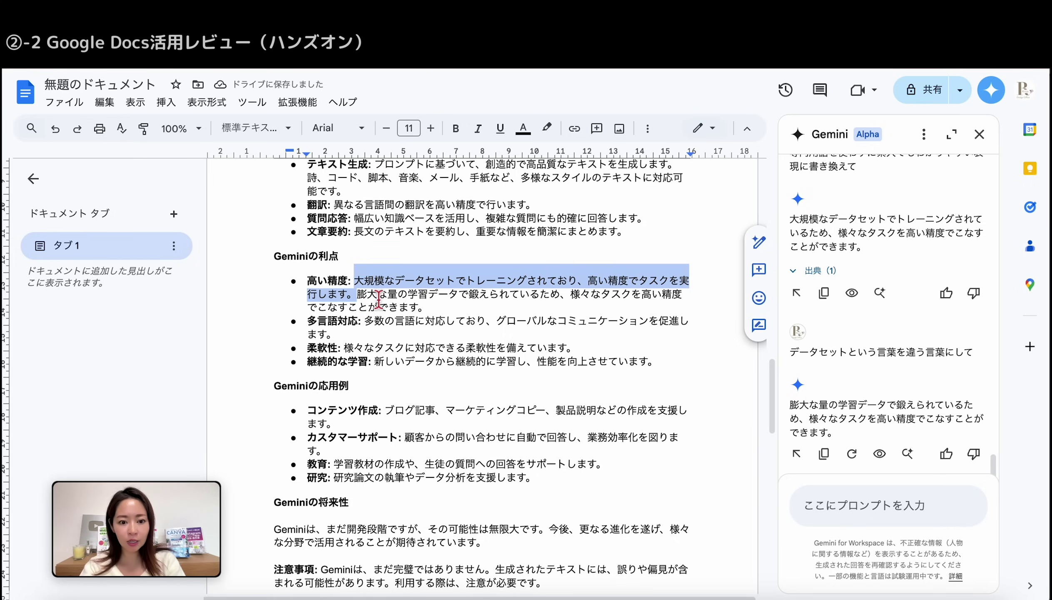
pyautogui.press('Delete')
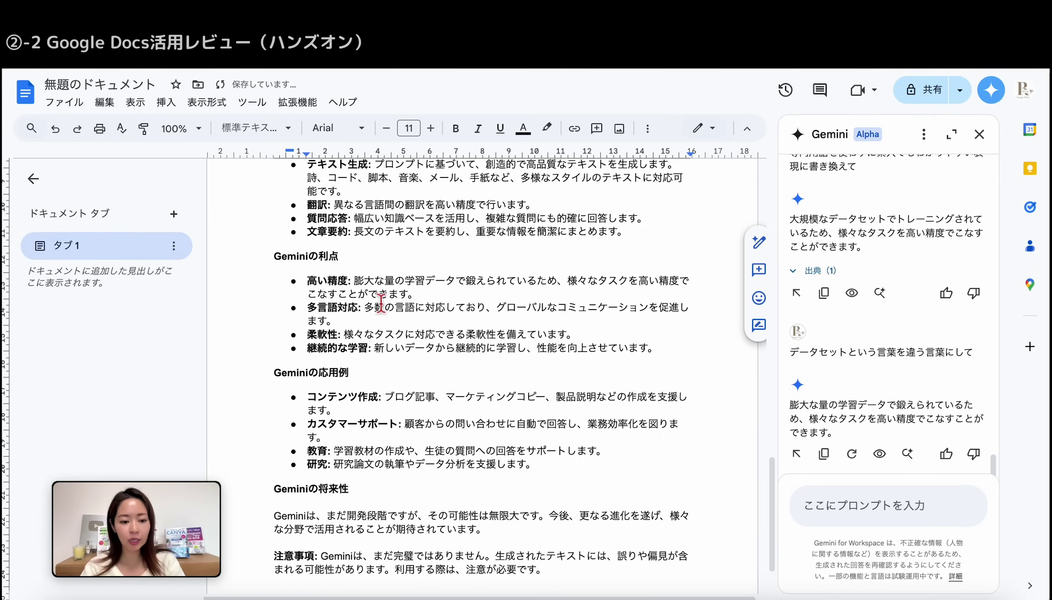
pyautogui.moveTo(355, 281); pyautogui.dragTo(441, 302)
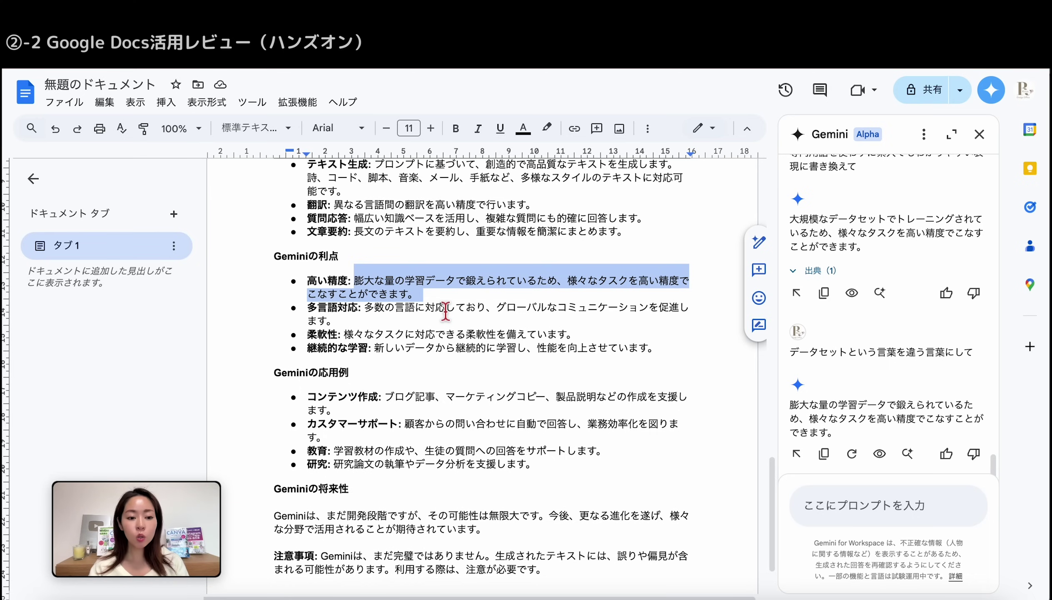
# Choose 履歴を削除する from the Gemini panel's options menu.
pyautogui.scroll(5, 446, 311)
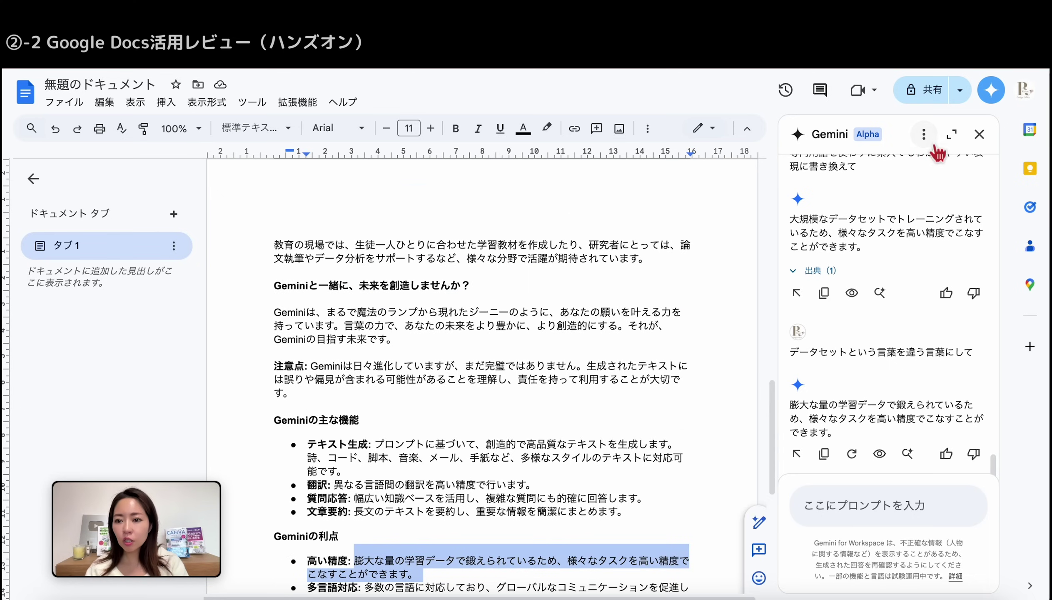
pyautogui.scroll(1, 927, 220)
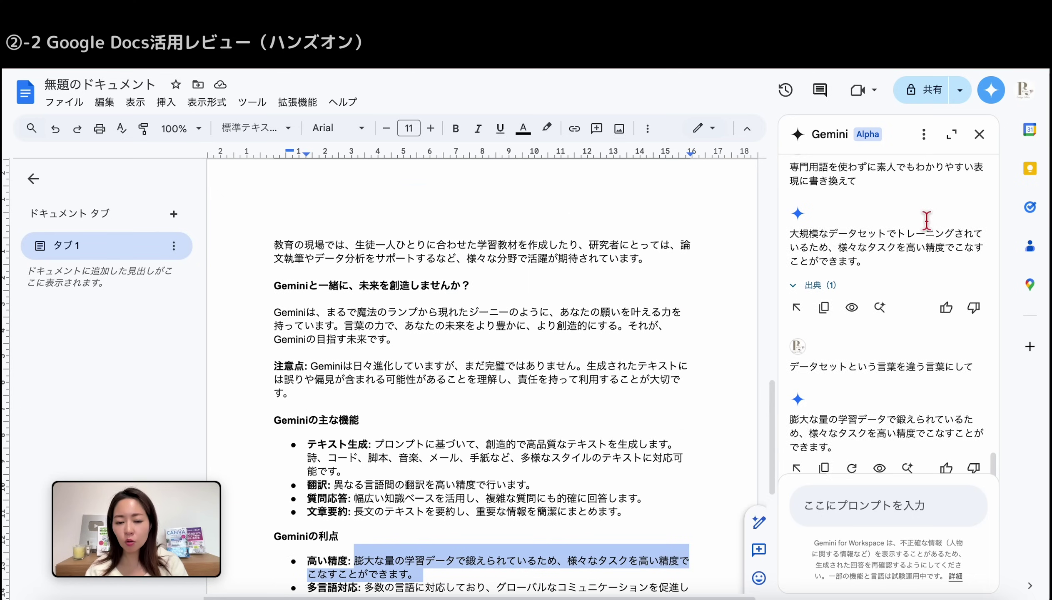
pyautogui.click(924, 135)
pyautogui.click(910, 178)
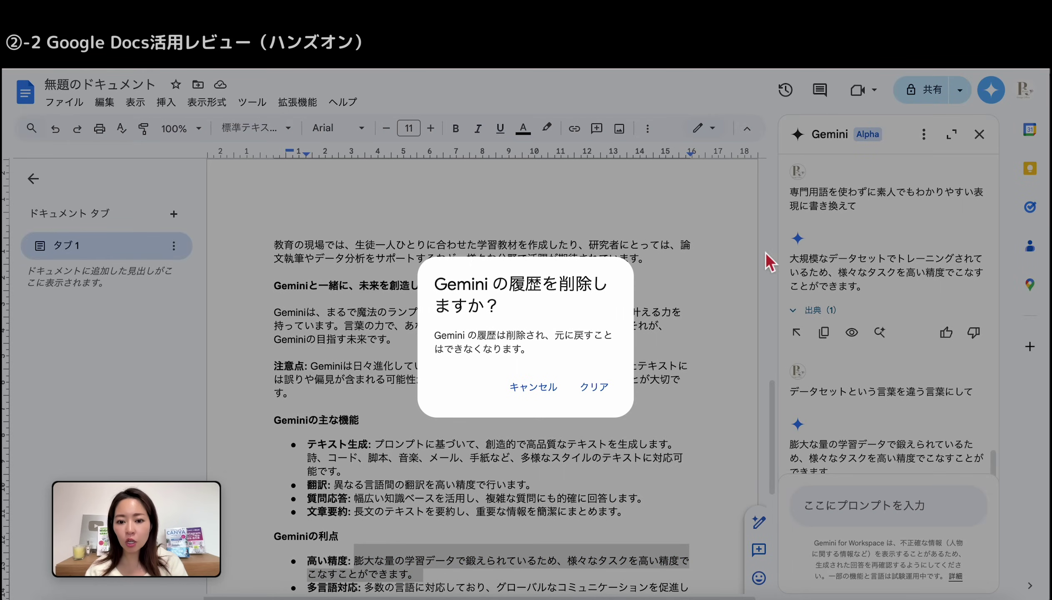
# Confirm clearing the history, then ask Gemini '文中の重要なポイントを太字にして' and review its answer.
pyautogui.click(594, 391)
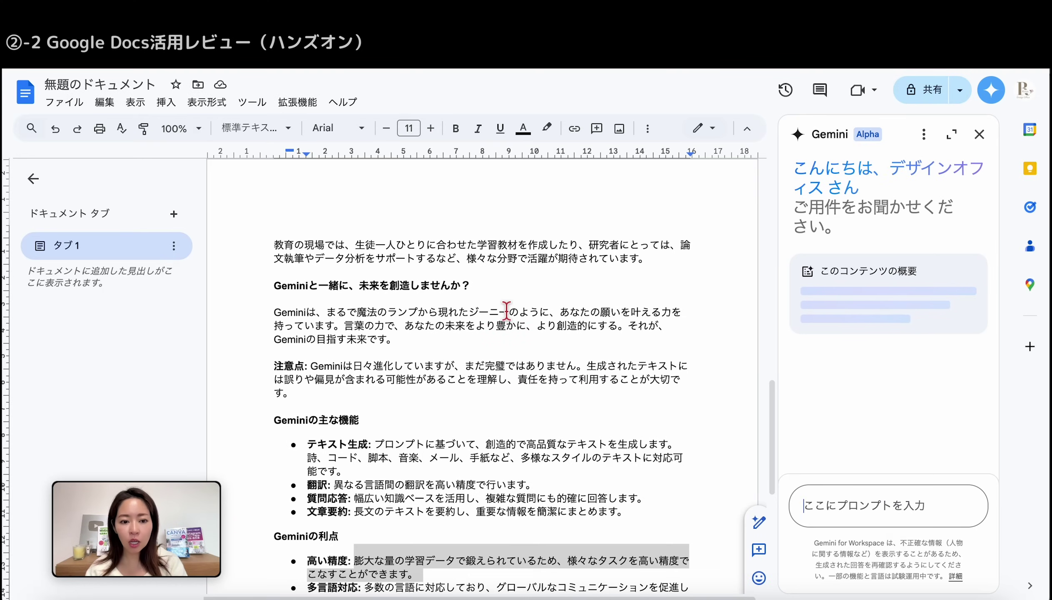
pyautogui.click(829, 507)
pyautogui.write('文中の重要なポイントを太字にして')
pyautogui.press('Return')
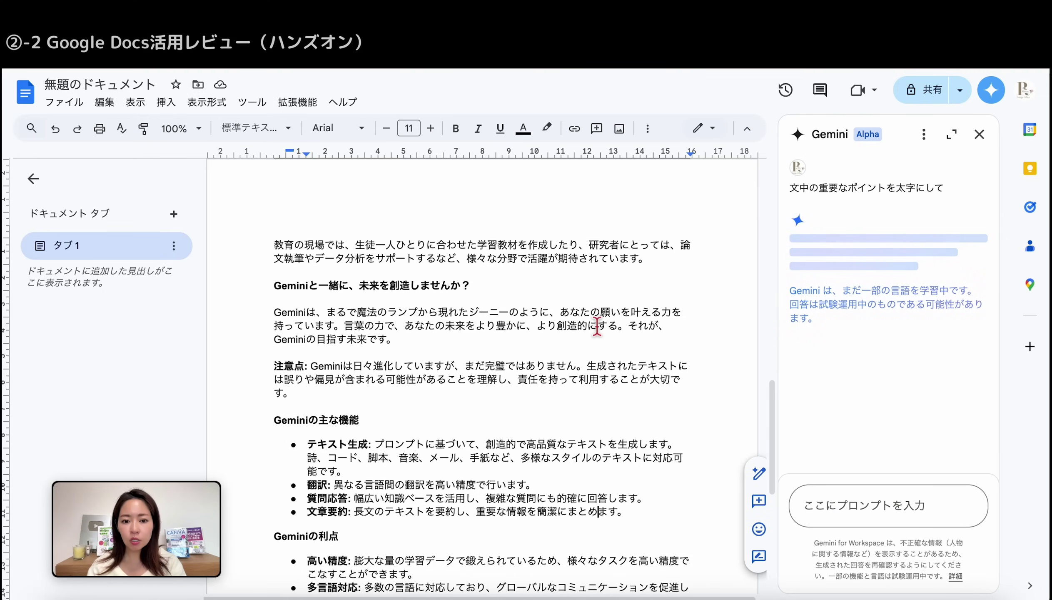
pyautogui.scroll(-8, 597, 326)
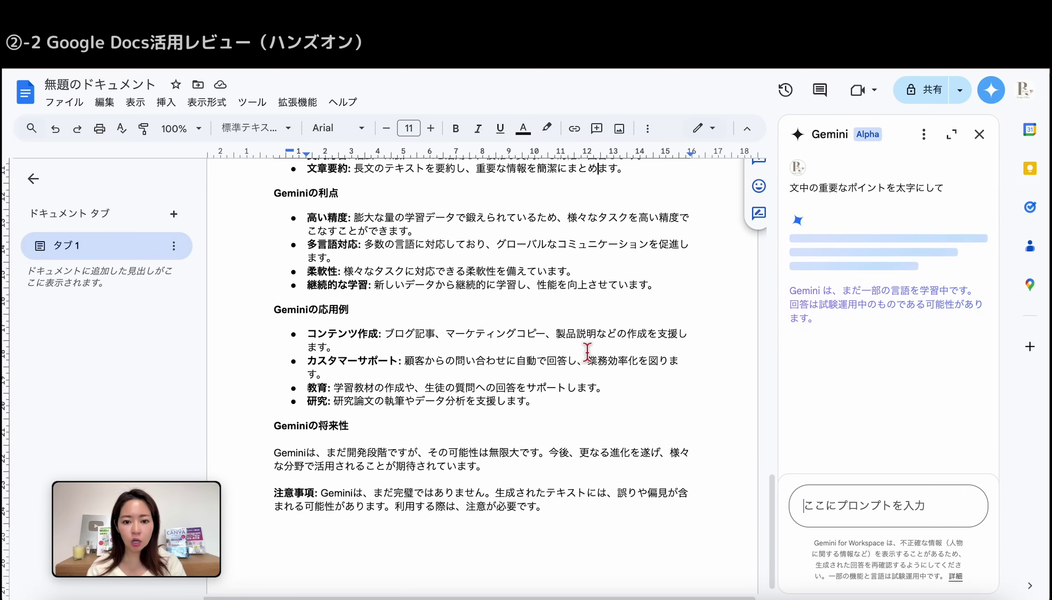
pyautogui.scroll(2, 587, 352)
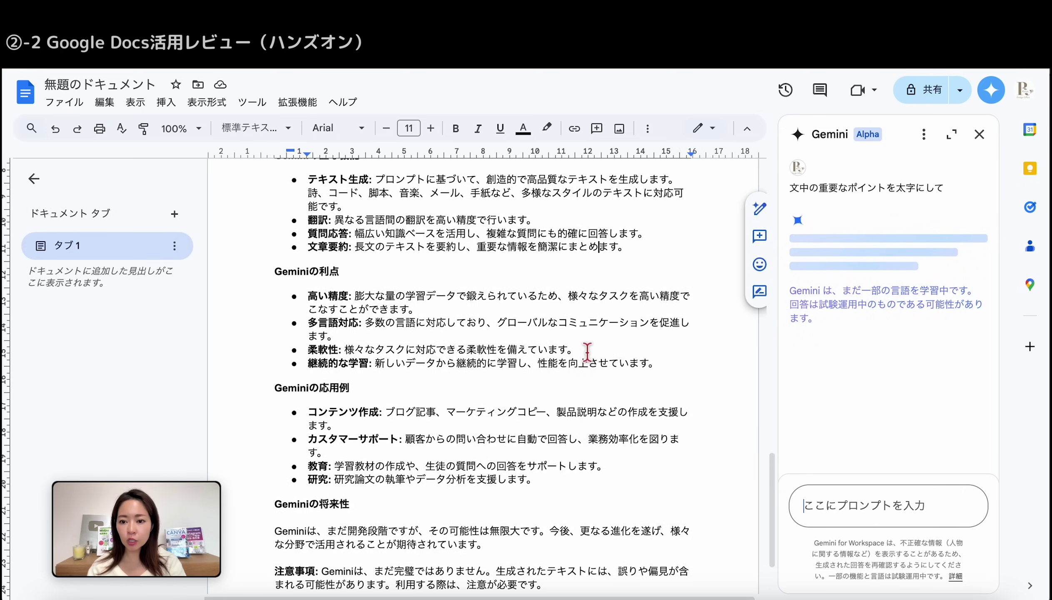
pyautogui.scroll(2, 587, 352)
pyautogui.scroll(1, 588, 352)
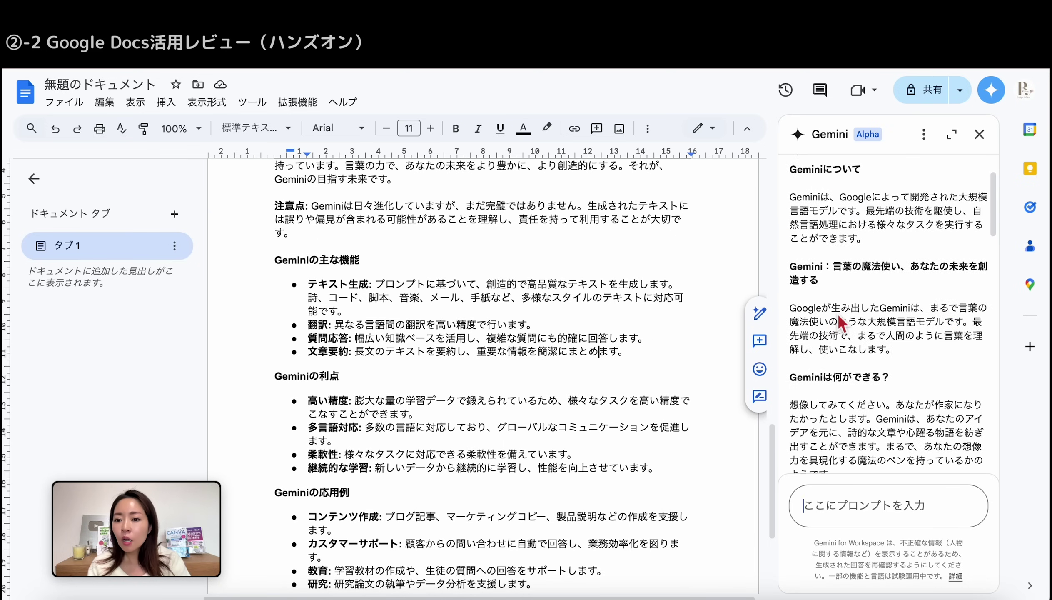
pyautogui.scroll(-5, 839, 322)
pyautogui.scroll(-5, 840, 321)
pyautogui.scroll(-2, 837, 321)
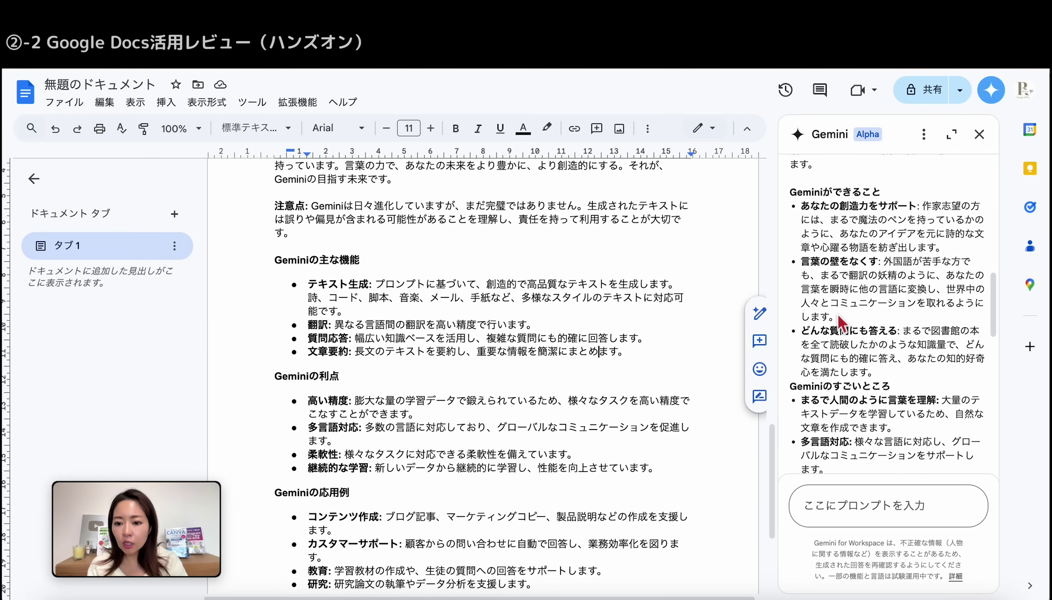
pyautogui.scroll(-2, 837, 321)
pyautogui.scroll(-2, 897, 375)
pyautogui.scroll(-2, 897, 375)
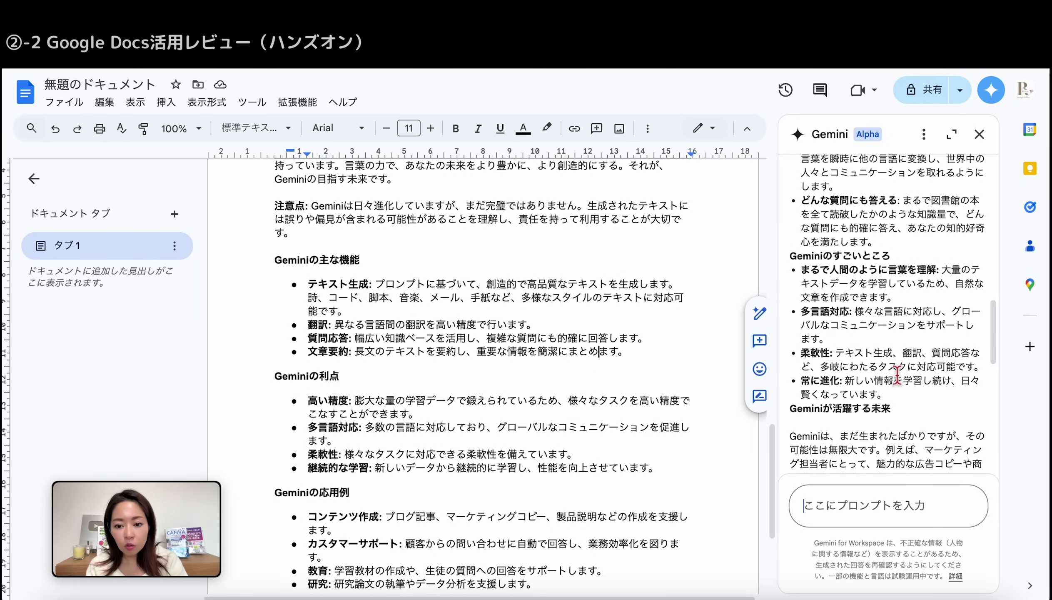
pyautogui.scroll(-2, 897, 374)
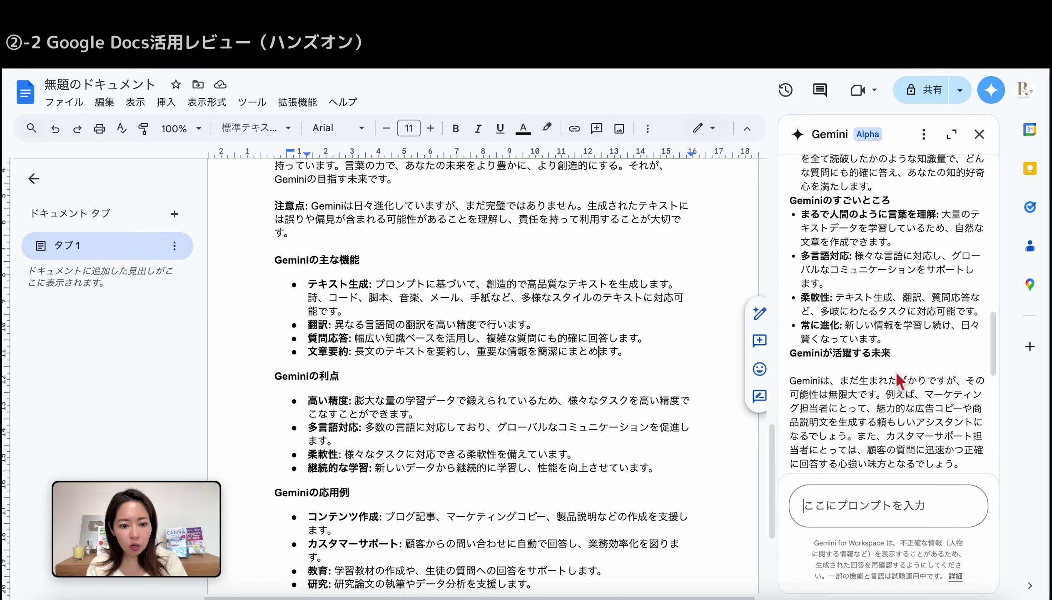
pyautogui.scroll(-4, 621, 396)
pyautogui.scroll(-1, 621, 396)
pyautogui.scroll(3, 842, 430)
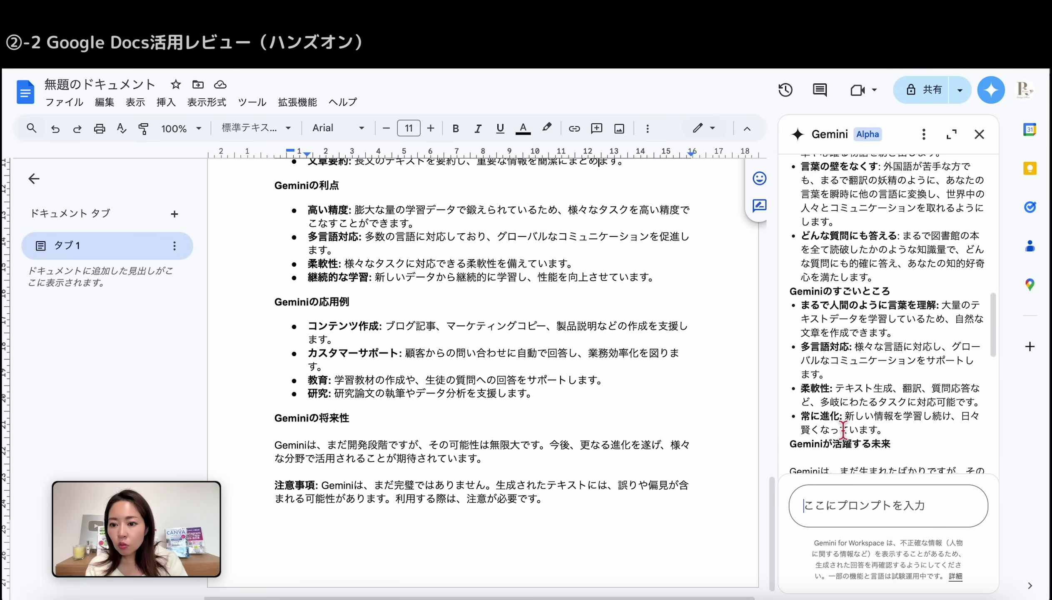
pyautogui.scroll(3, 842, 430)
pyautogui.scroll(3, 843, 432)
pyautogui.scroll(3, 842, 431)
pyautogui.scroll(2, 841, 434)
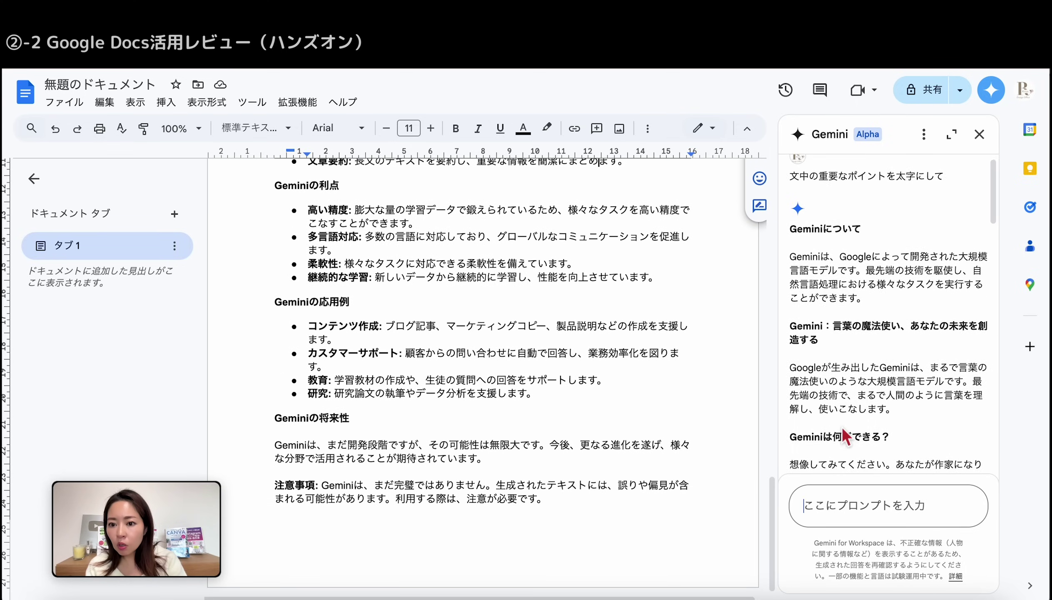
pyautogui.scroll(2, 842, 435)
pyautogui.scroll(8, 581, 395)
pyautogui.scroll(3, 581, 395)
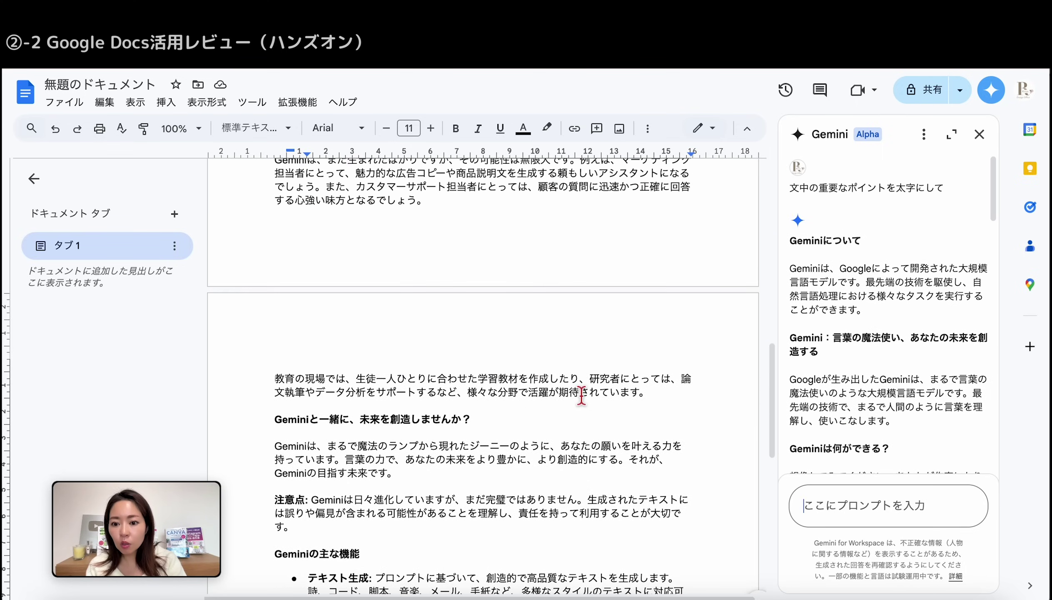
pyautogui.scroll(3, 646, 395)
pyautogui.scroll(10, 689, 334)
pyautogui.scroll(-1, 795, 300)
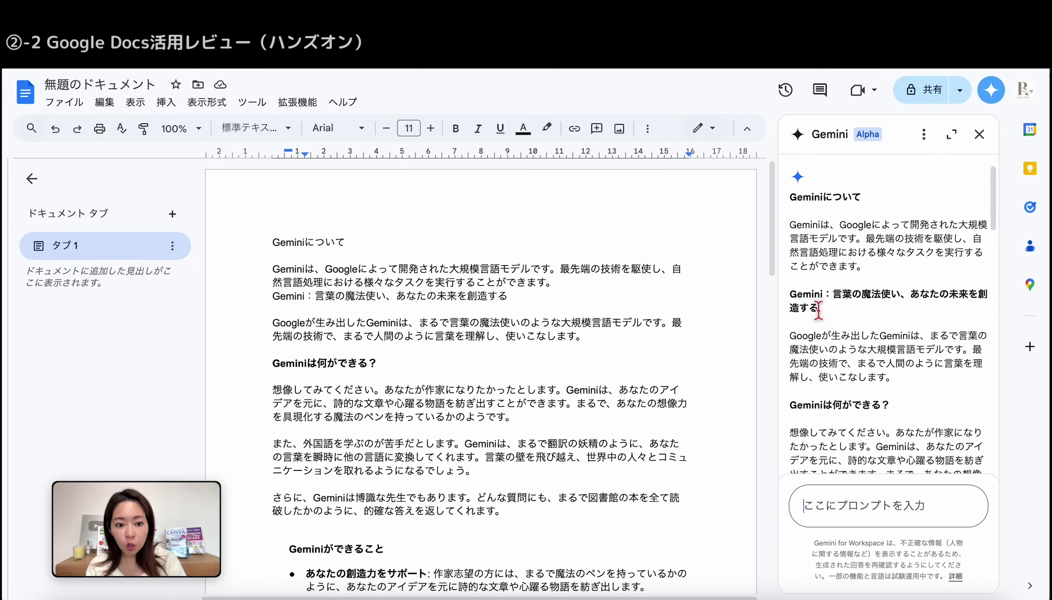
pyautogui.scroll(-1, 820, 314)
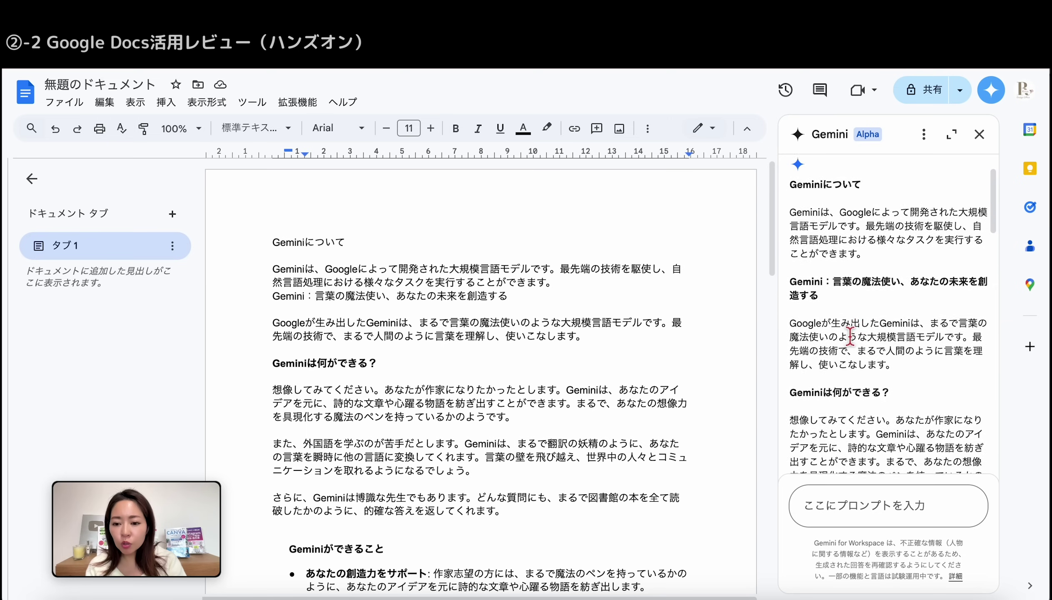
pyautogui.scroll(-2, 696, 399)
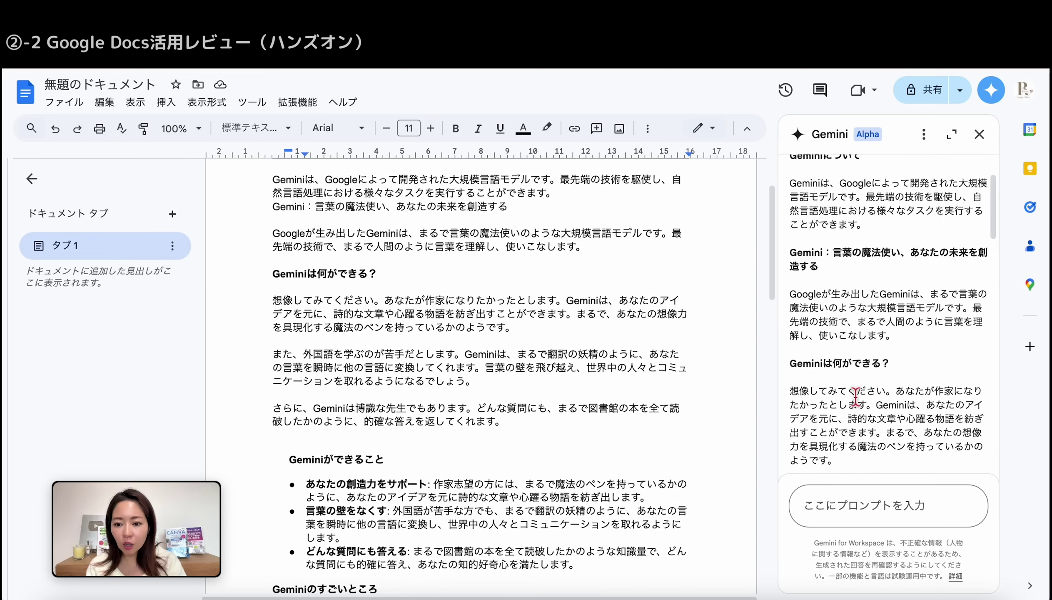
pyautogui.scroll(-2, 856, 404)
pyautogui.scroll(-1, 856, 403)
pyautogui.moveTo(859, 386); pyautogui.dragTo(904, 386)
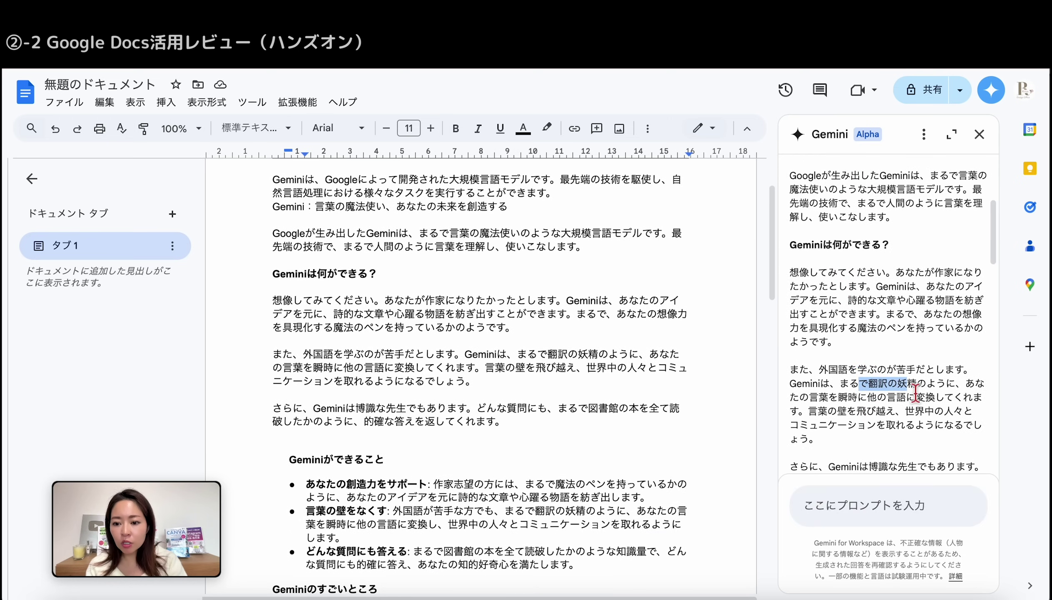
pyautogui.scroll(-2, 912, 393)
pyautogui.scroll(-3, 914, 393)
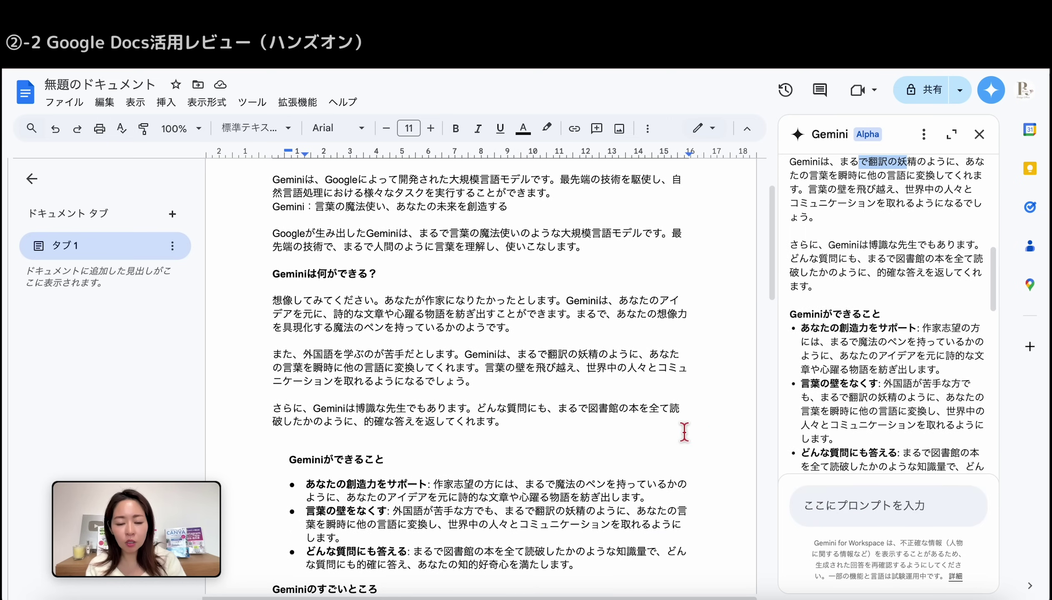
pyautogui.scroll(-2, 685, 432)
pyautogui.scroll(-2, 685, 433)
pyautogui.scroll(-3, 821, 418)
pyautogui.scroll(-4, 821, 460)
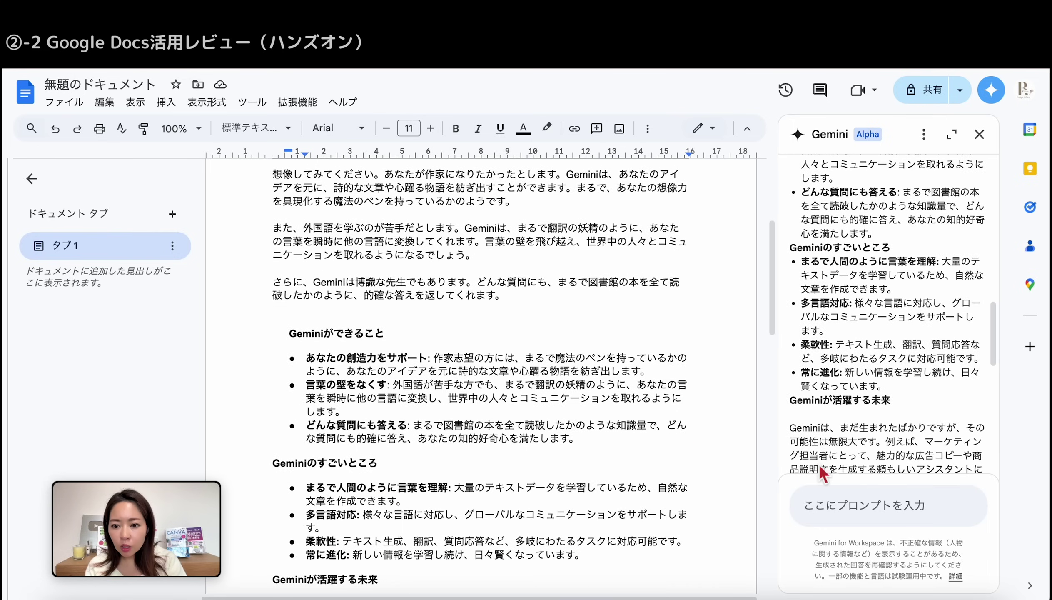
pyautogui.scroll(-3, 585, 477)
pyautogui.scroll(-2, 588, 476)
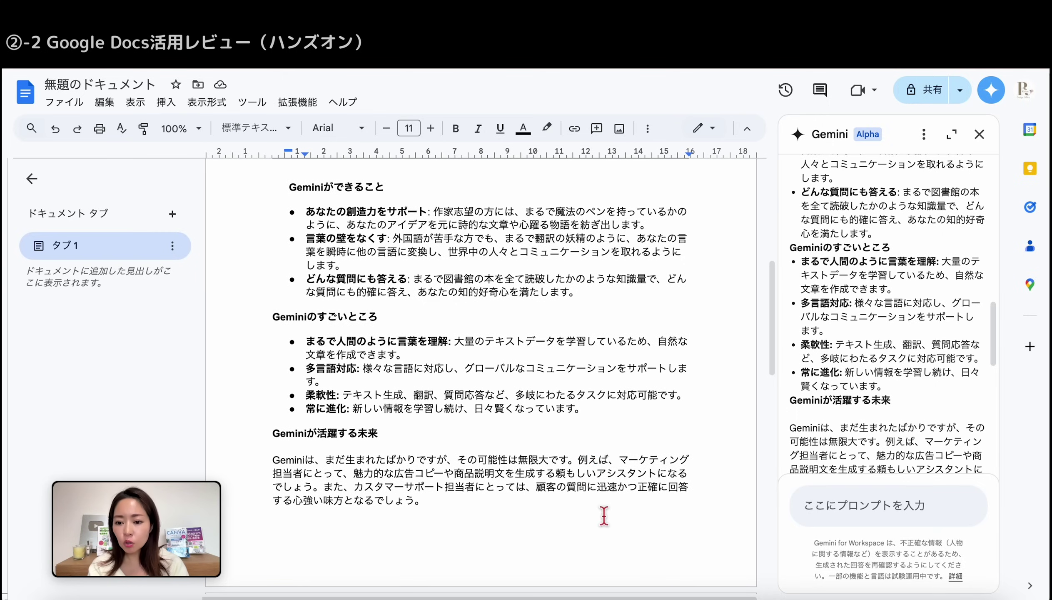
pyautogui.click(827, 501)
# Ask Gemini '太字の部分を赤字にして' to make the bold text red, then review its reply.
pyautogui.write('太字の部分を赤字にして')
pyautogui.press('Return')
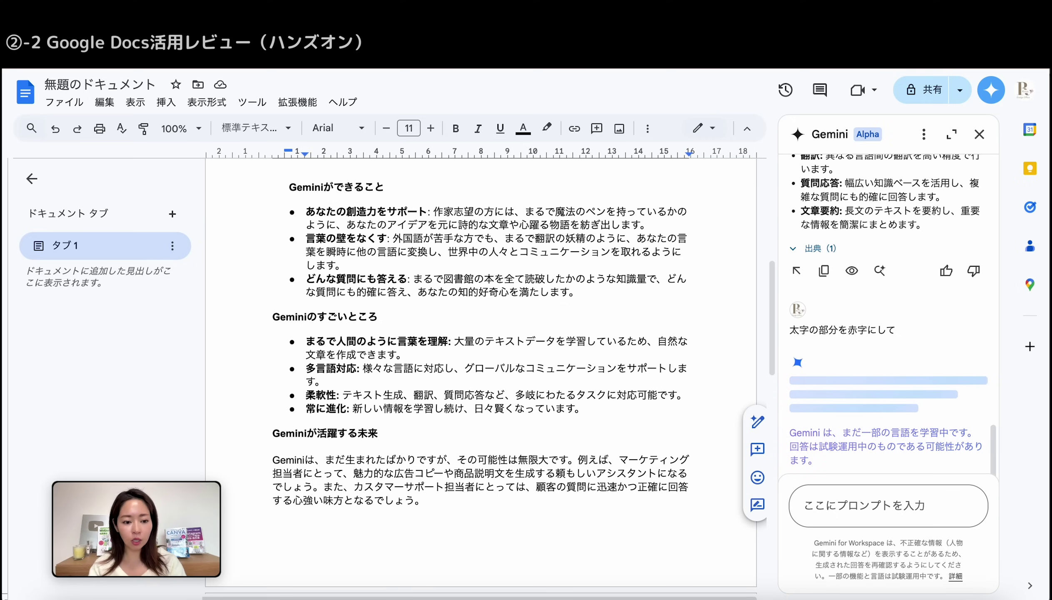
pyautogui.scroll(1, 576, 348)
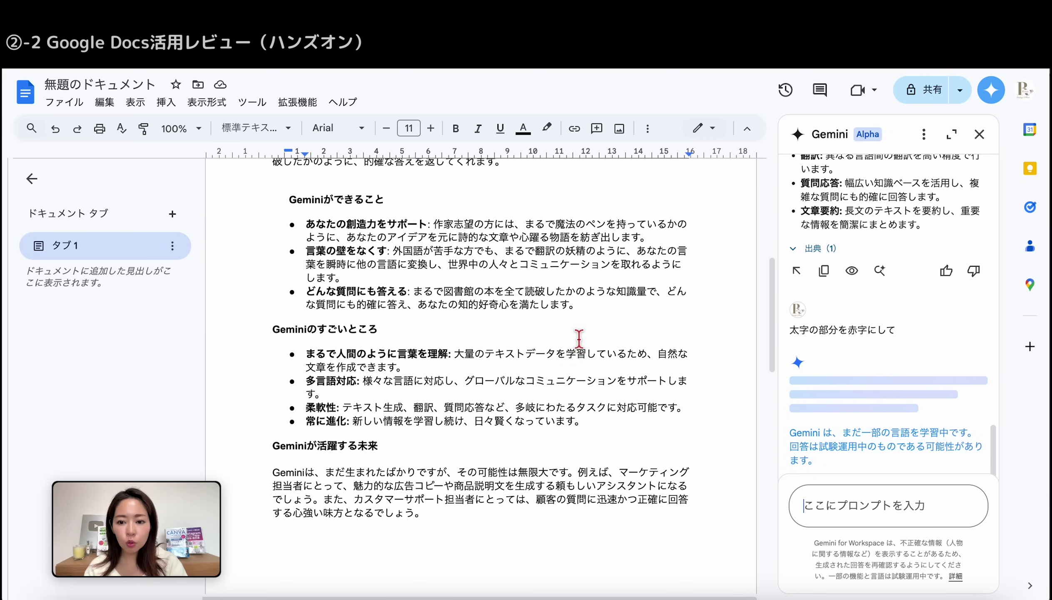
pyautogui.scroll(2, 807, 261)
pyautogui.scroll(2, 806, 261)
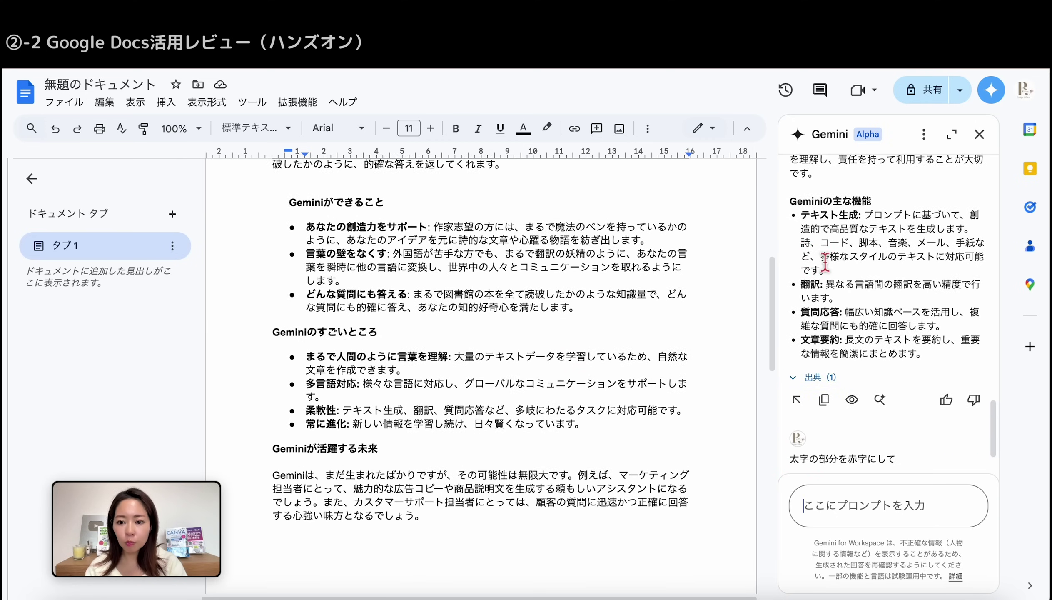
pyautogui.scroll(5, 831, 279)
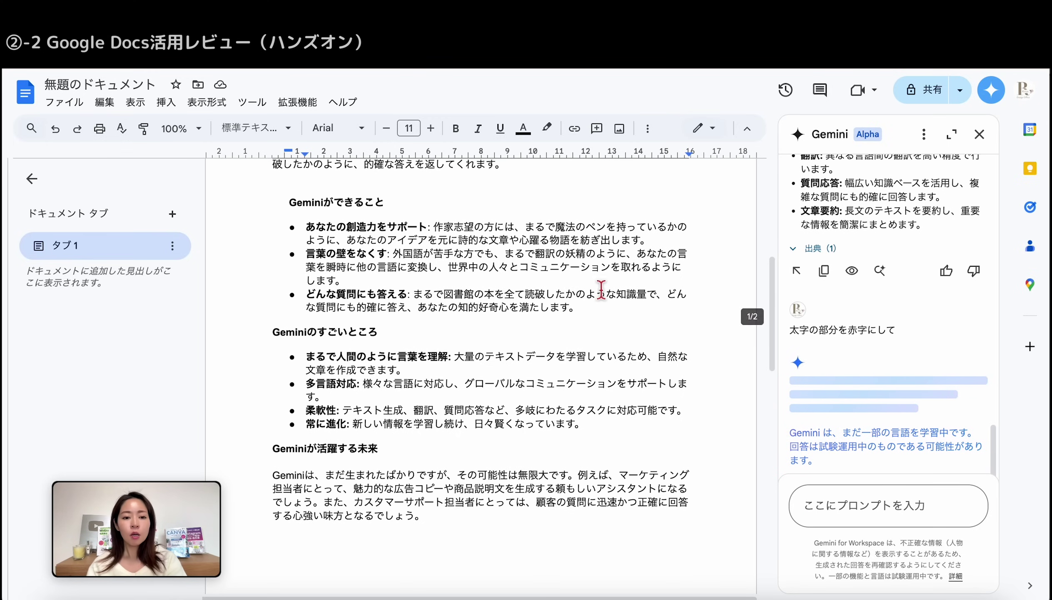
pyautogui.scroll(1, 589, 288)
pyautogui.scroll(7, 589, 288)
pyautogui.scroll(-1, 589, 288)
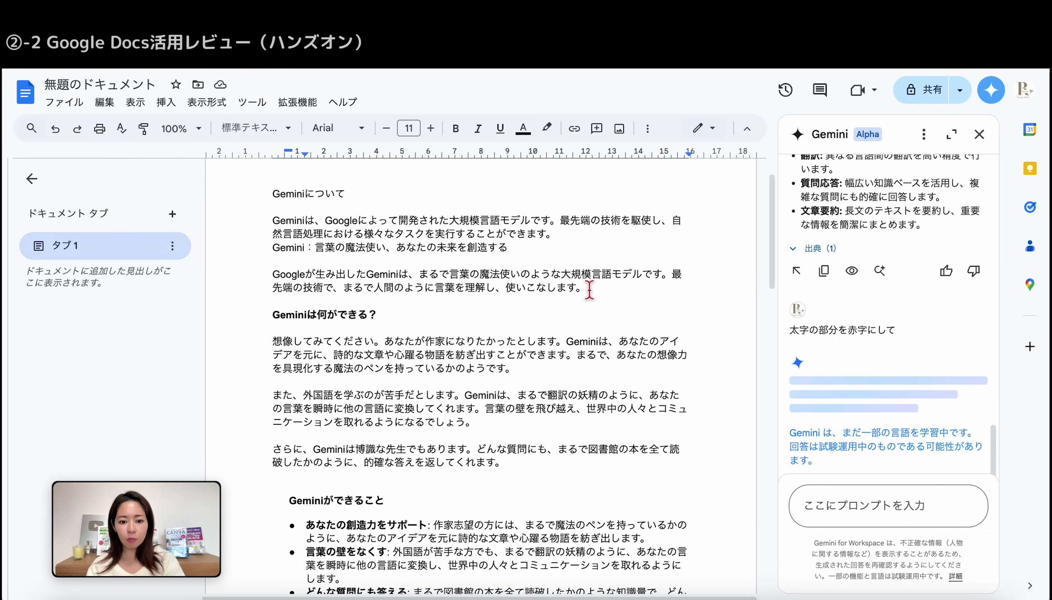
pyautogui.scroll(-2, 589, 288)
pyautogui.scroll(-2, 589, 288)
pyautogui.scroll(-4, 589, 288)
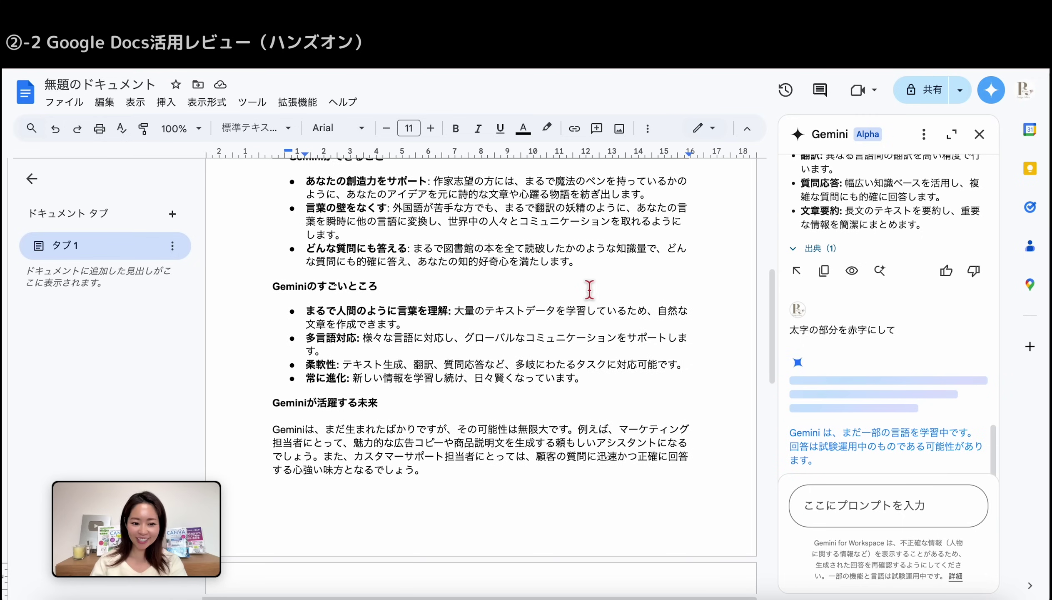
pyautogui.scroll(-5, 936, 368)
pyautogui.scroll(-3, 937, 376)
pyautogui.scroll(-2, 935, 376)
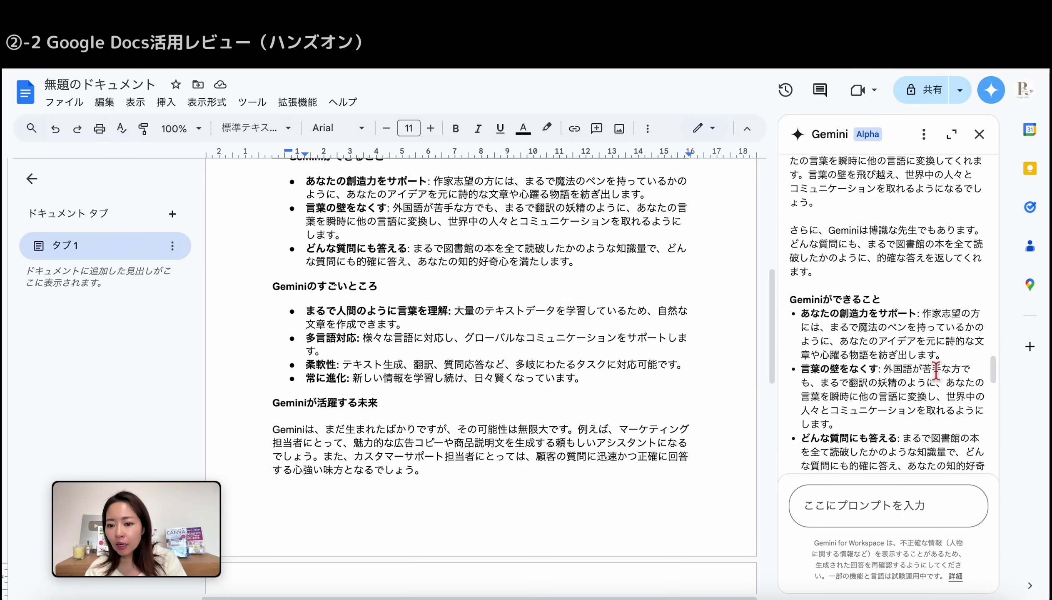
pyautogui.scroll(-4, 937, 371)
pyautogui.scroll(-3, 937, 371)
pyautogui.scroll(-1, 937, 370)
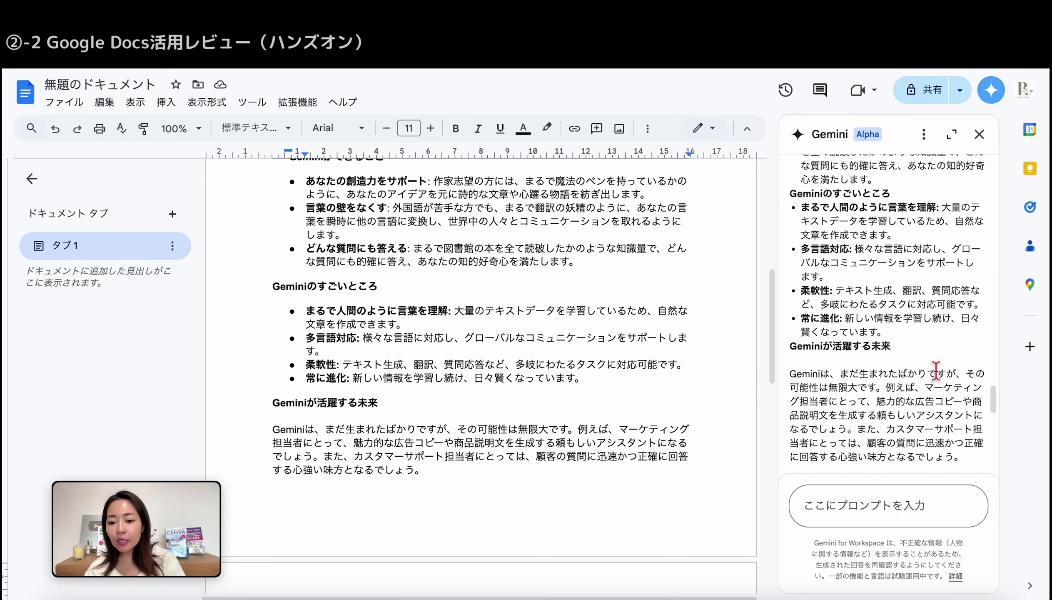
pyautogui.scroll(-1, 936, 370)
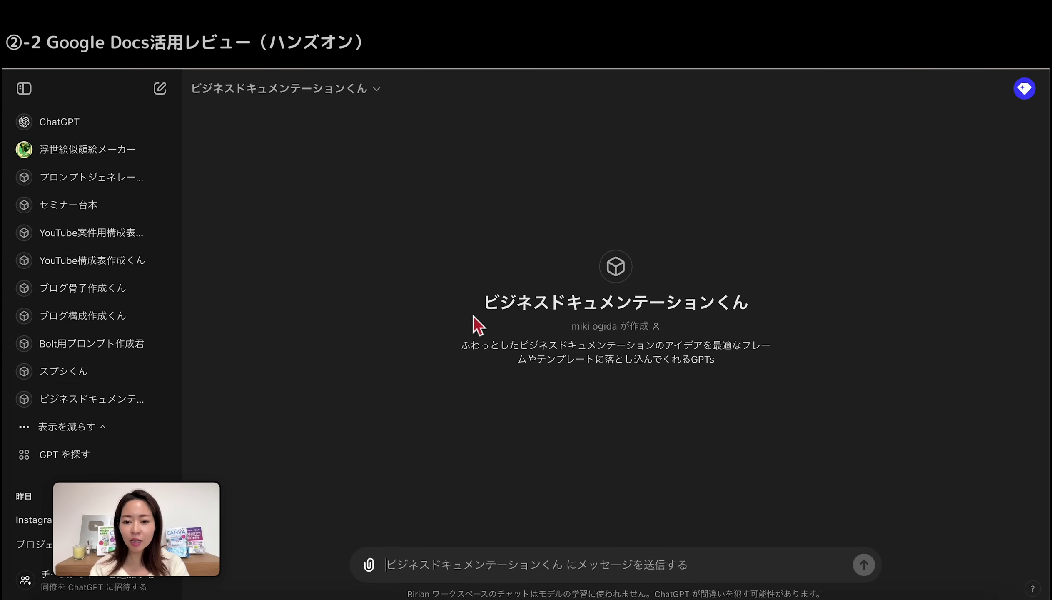
pyautogui.moveTo(487, 304); pyautogui.dragTo(757, 299)
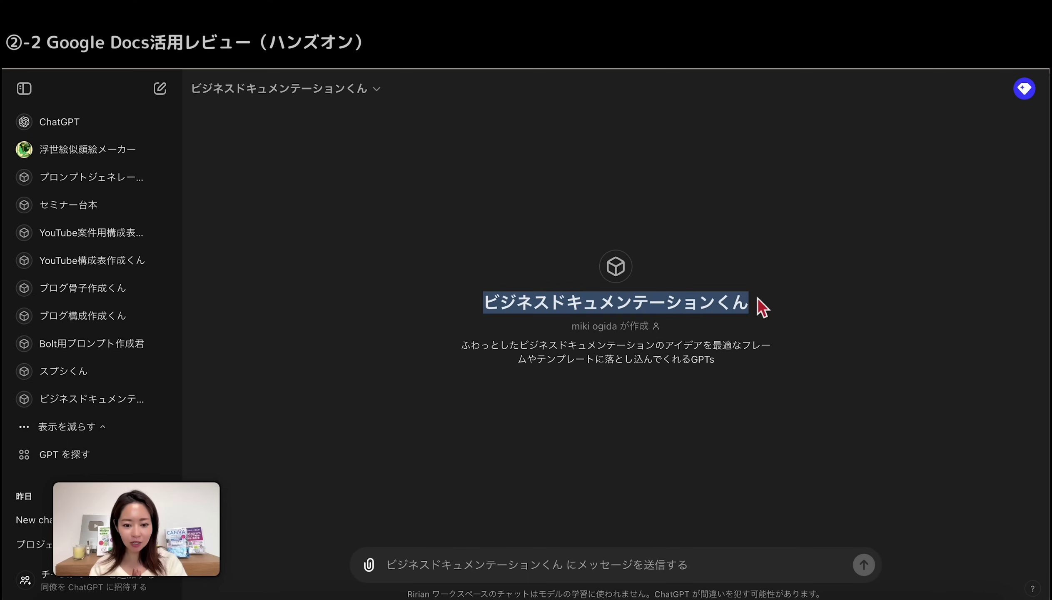
# Request a 稟議書 and review the SalesPlus approval example through the 作成のポイント tips.
pyautogui.write('稟議書')
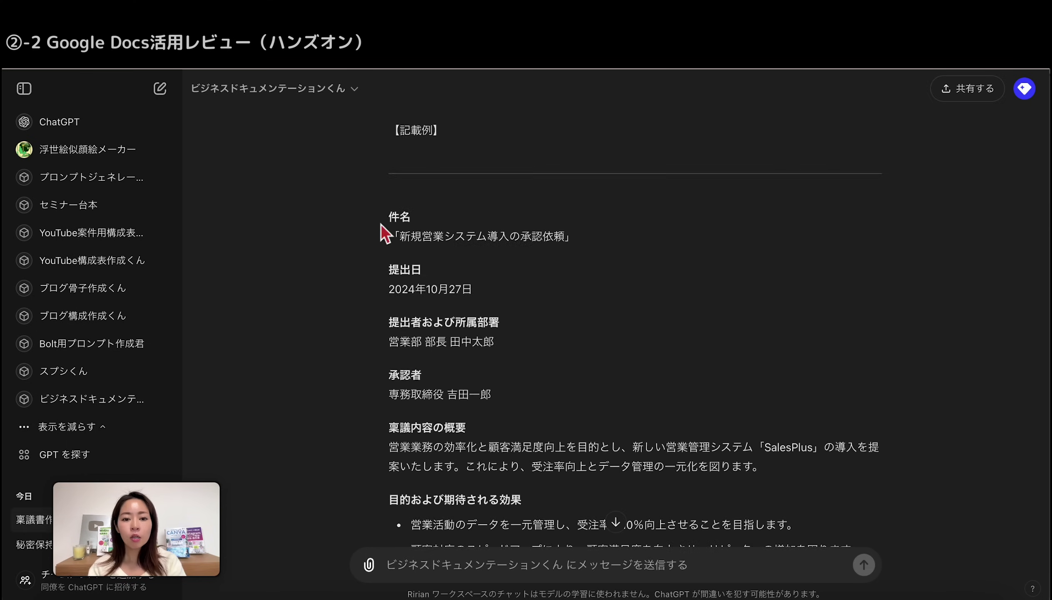
pyautogui.scroll(-1, 380, 226)
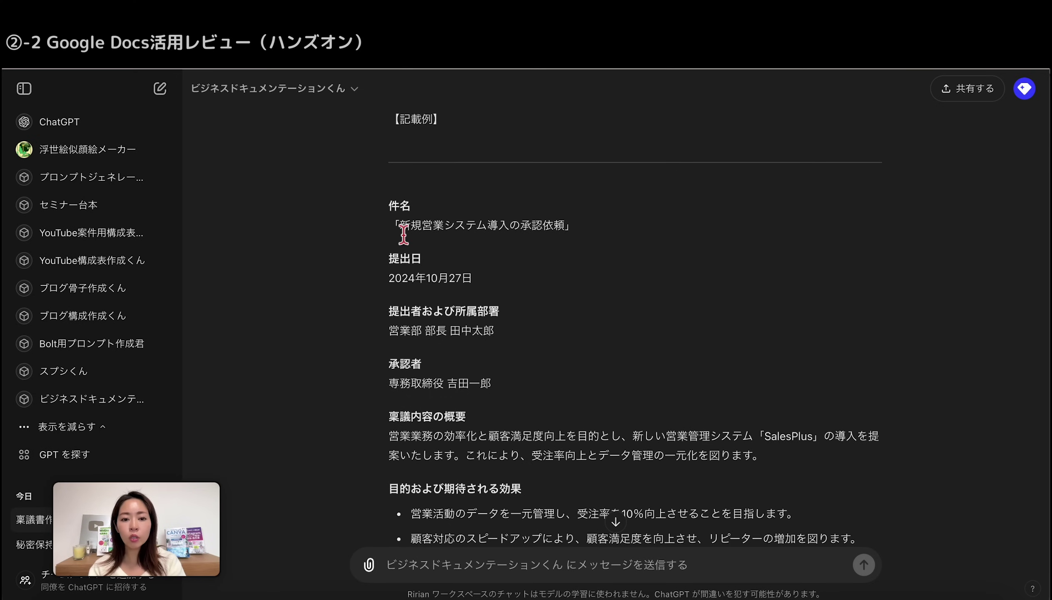
pyautogui.scroll(-3, 436, 272)
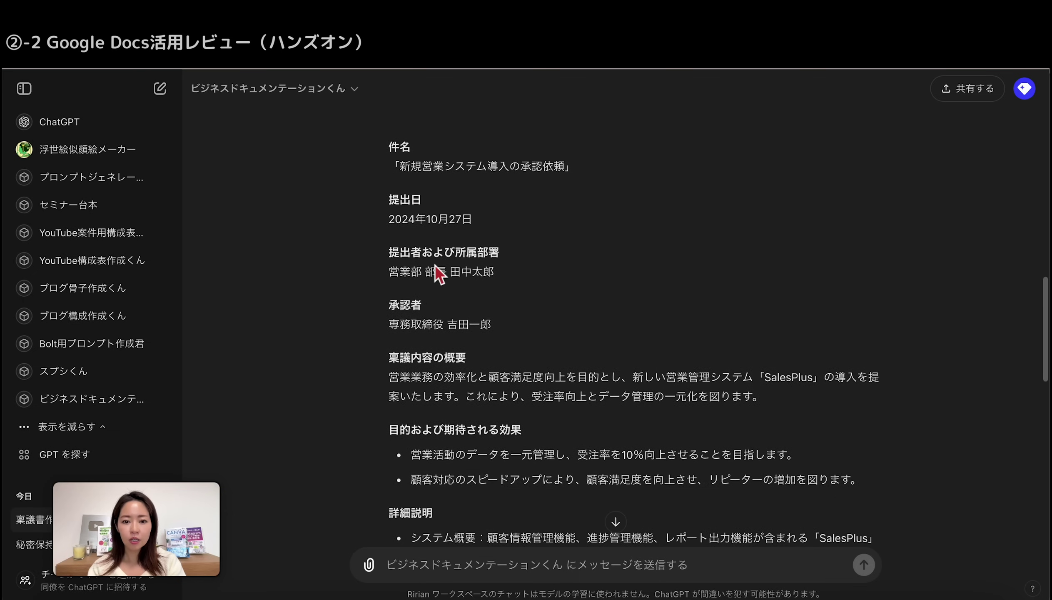
pyautogui.moveTo(436, 272); pyautogui.dragTo(499, 276)
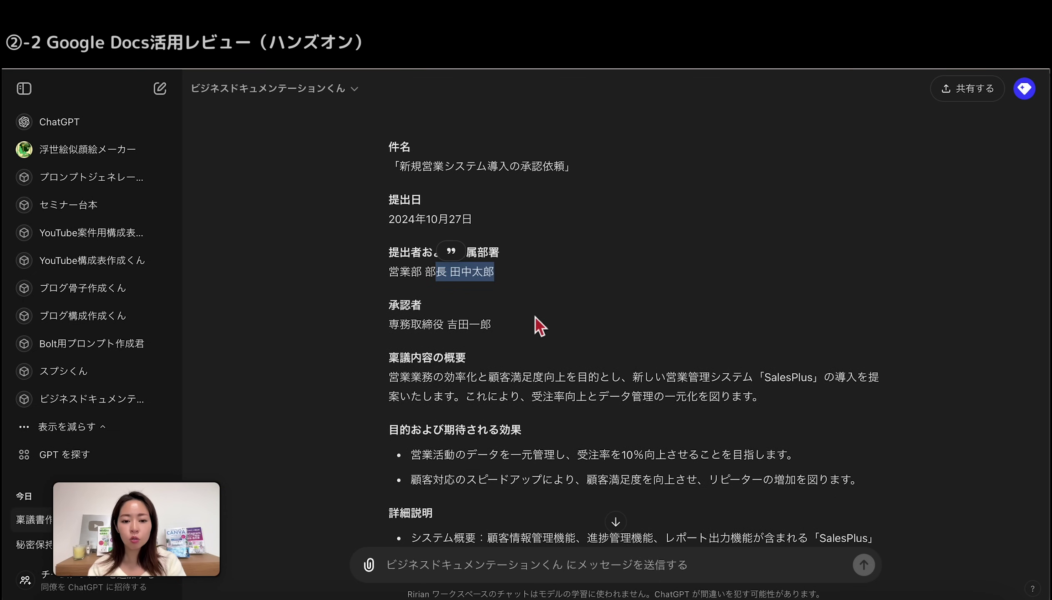
pyautogui.scroll(-2, 539, 325)
pyautogui.scroll(-1, 539, 326)
pyautogui.scroll(-3, 539, 326)
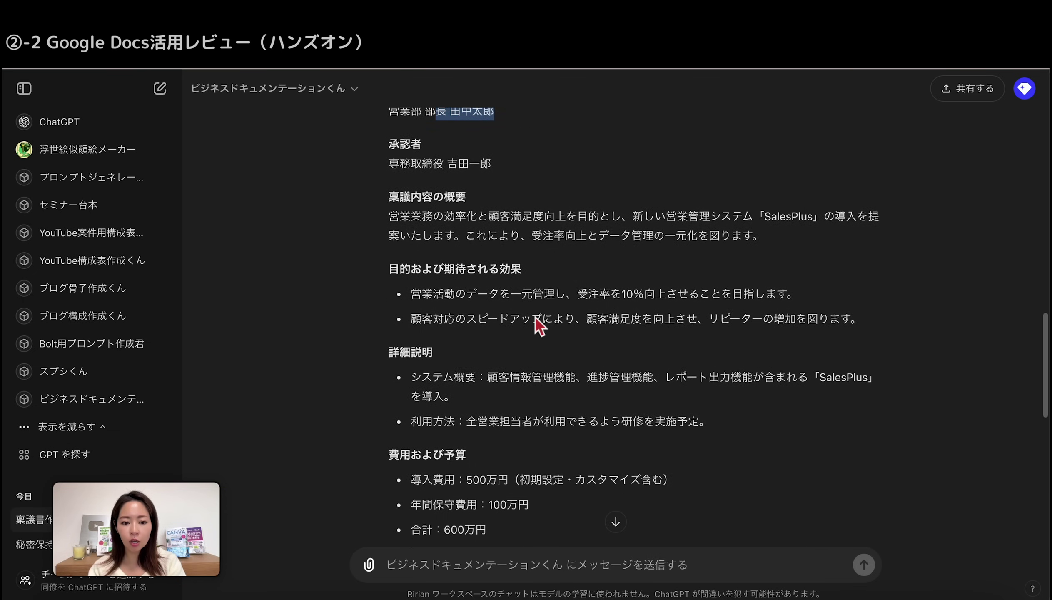
pyautogui.scroll(-1, 535, 320)
pyautogui.scroll(-2, 536, 320)
pyautogui.scroll(-1, 536, 320)
pyautogui.scroll(-2, 536, 322)
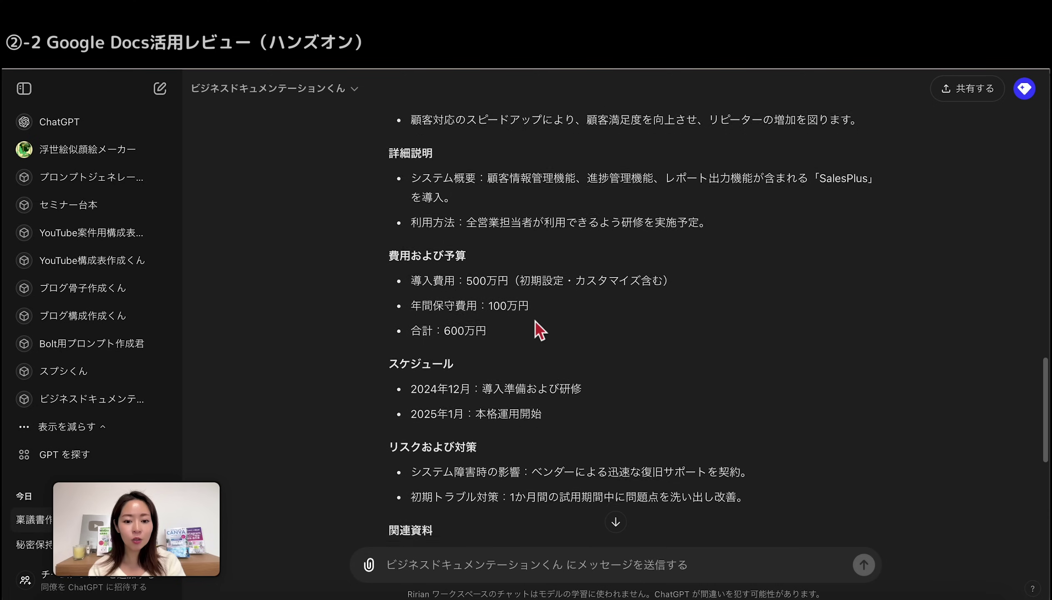
pyautogui.scroll(-3, 536, 321)
pyautogui.scroll(-2, 536, 322)
pyautogui.scroll(-1, 535, 322)
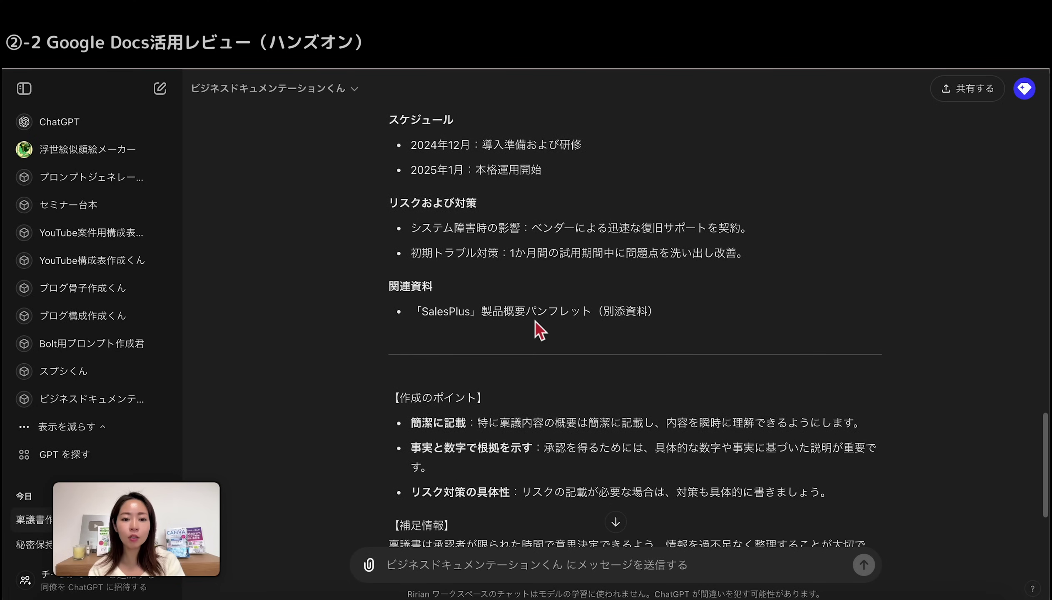
# Request a 企画書 and scroll through the EcoMart launch proposal example.
pyautogui.scroll(-5, 536, 330)
pyautogui.write('企画書')
pyautogui.click(863, 565)
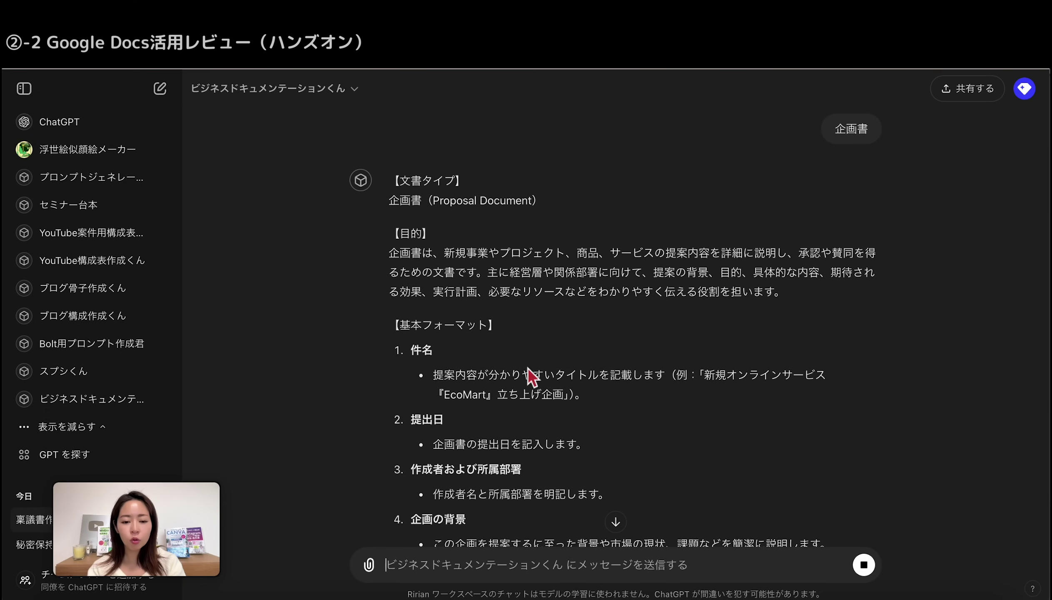
pyautogui.scroll(-2, 533, 376)
pyautogui.scroll(-2, 575, 382)
pyautogui.scroll(-4, 576, 380)
pyautogui.scroll(-4, 577, 378)
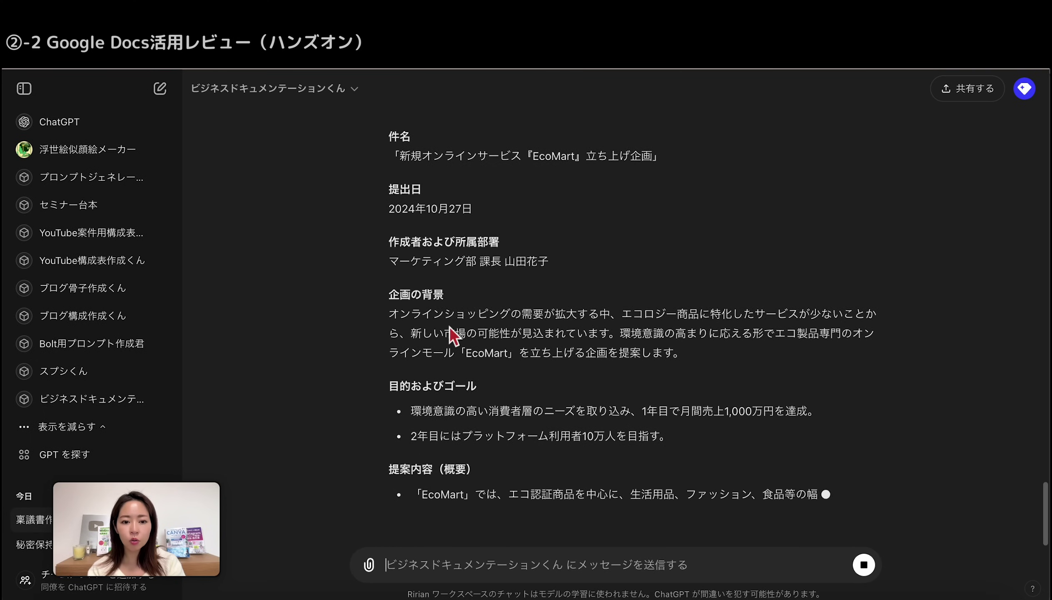
pyautogui.scroll(1, 451, 330)
pyautogui.scroll(-2, 451, 330)
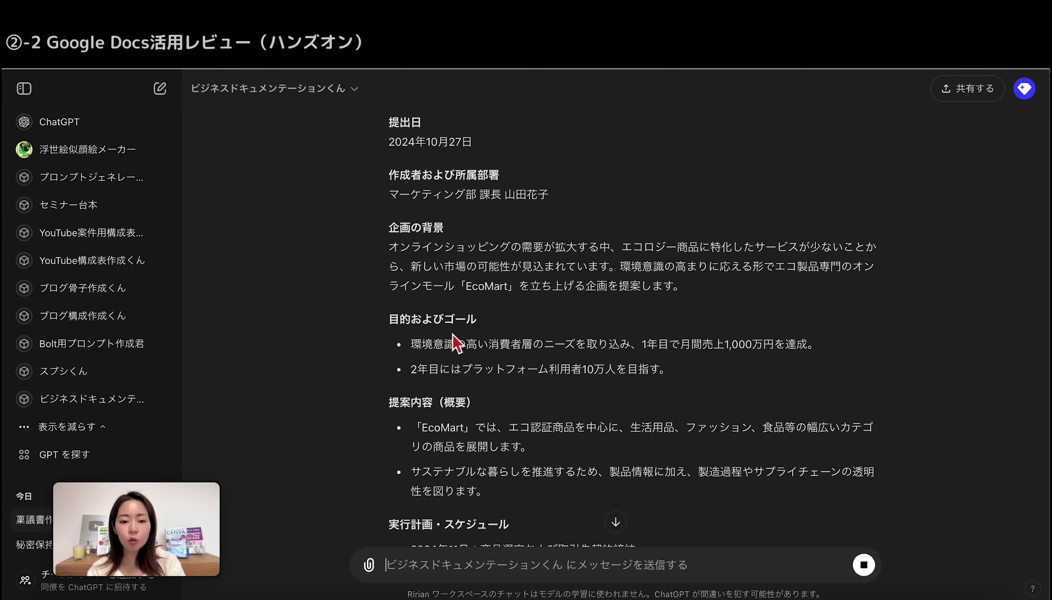
pyautogui.scroll(-2, 448, 297)
pyautogui.scroll(-2, 447, 303)
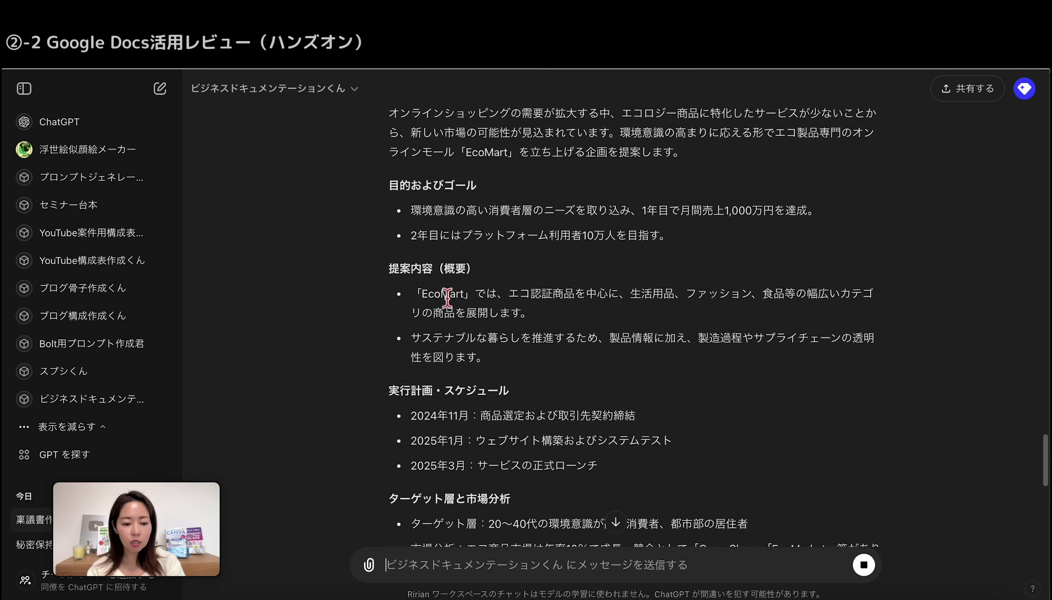
pyautogui.scroll(-2, 468, 319)
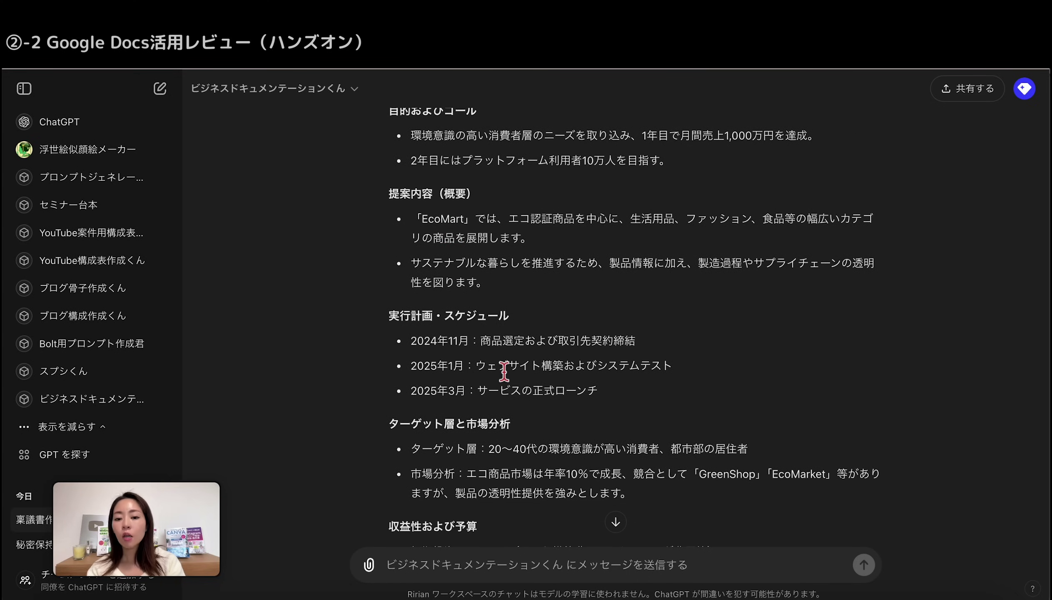
pyautogui.scroll(-2, 501, 368)
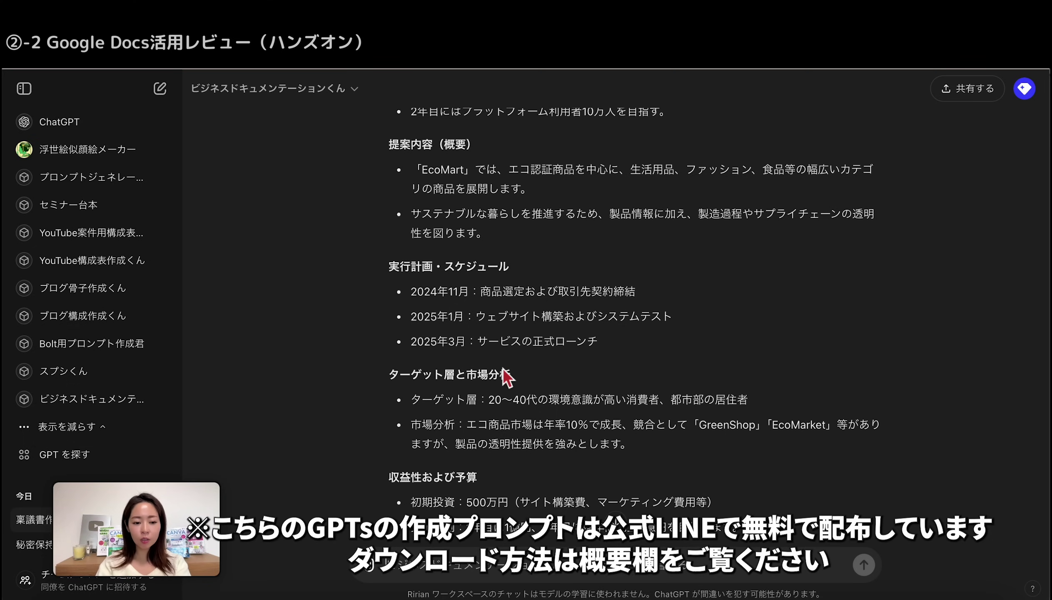
pyautogui.scroll(-4, 507, 377)
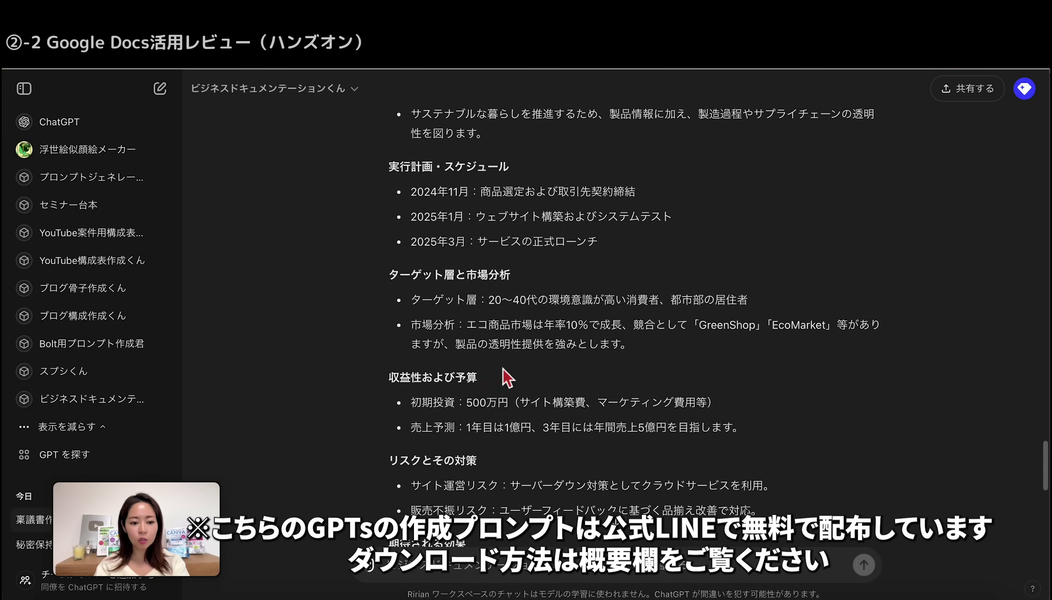
pyautogui.scroll(-5, 507, 377)
# Scroll to the end of the EcoMart proposal reply.
pyautogui.scroll(-4, 507, 379)
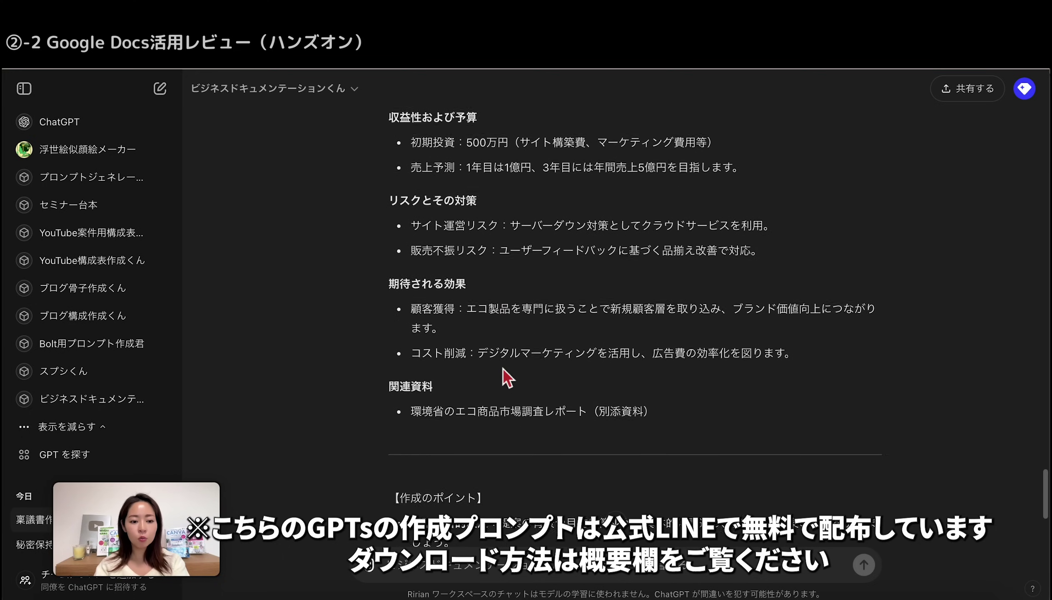
pyautogui.scroll(-3, 506, 379)
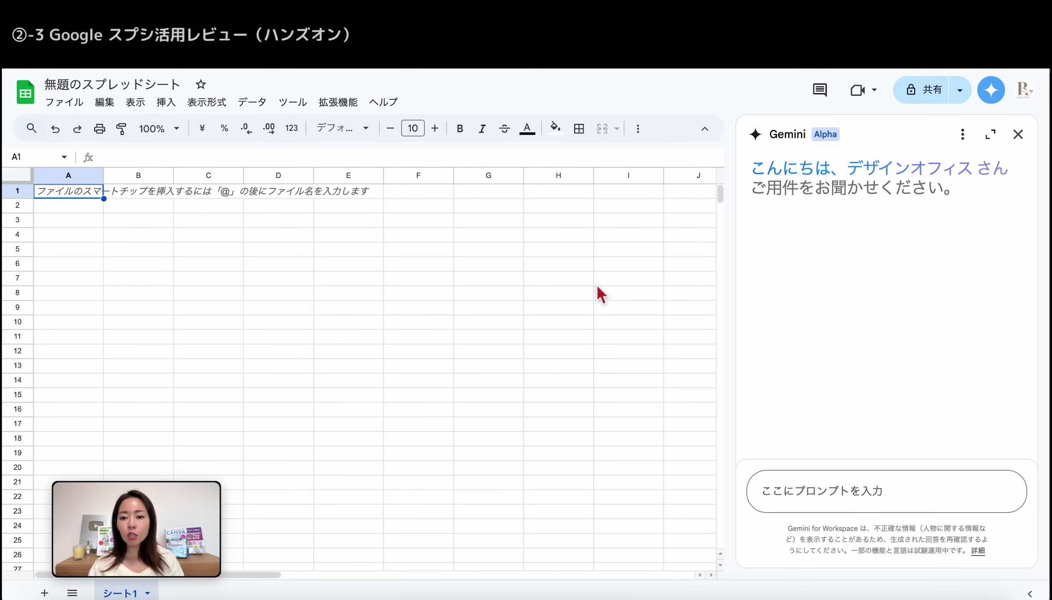
# Ask Gemini '適当にデータテーブルを作成して' and insert the generated sales table into the sheet as 表_1.
pyautogui.write('適当にデータテーブルを作成して')
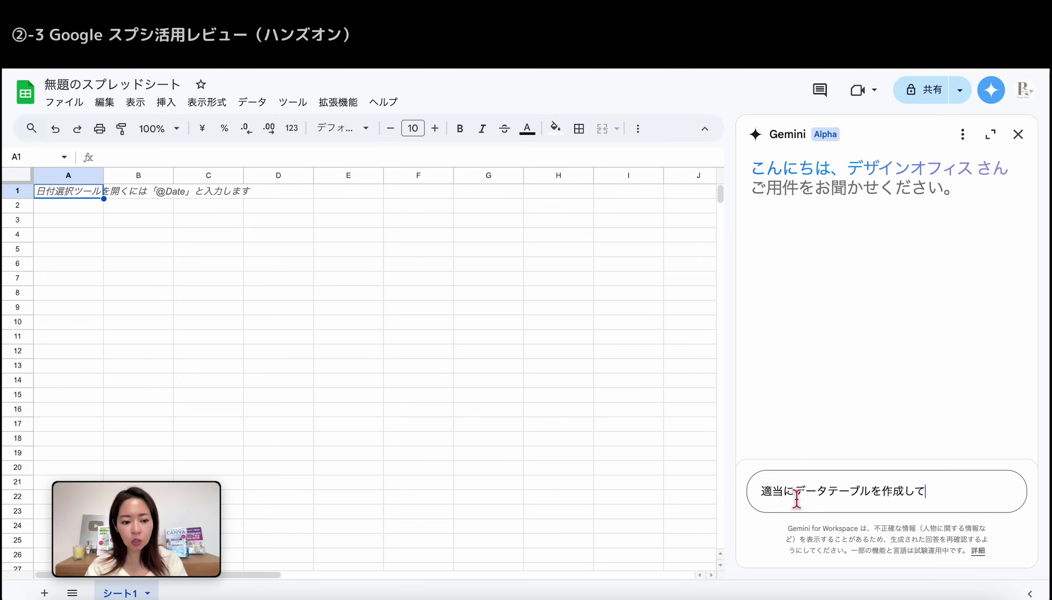
pyautogui.press('Return')
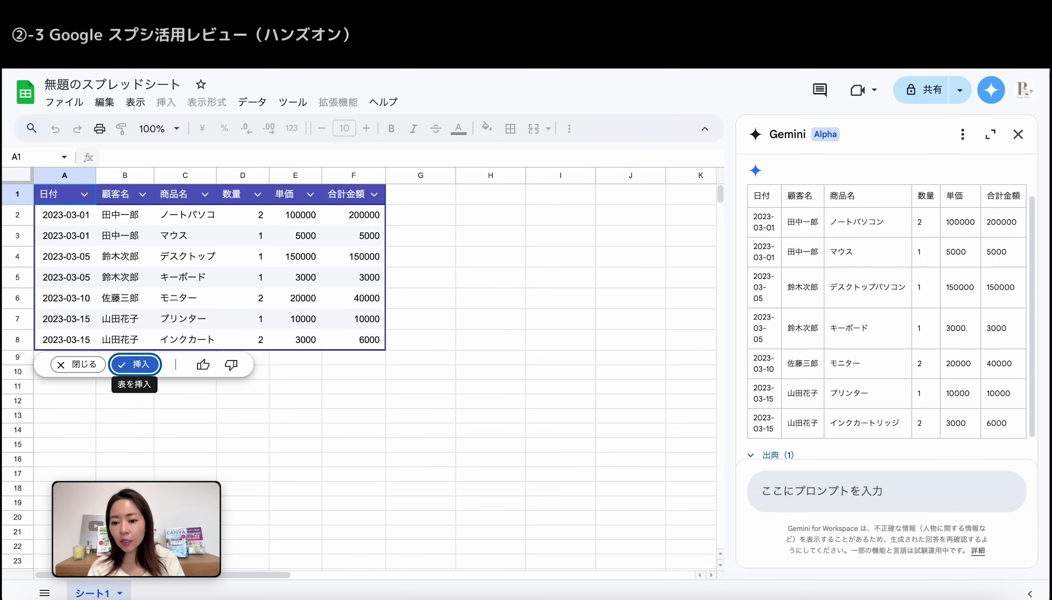
pyautogui.scroll(-2, 810, 417)
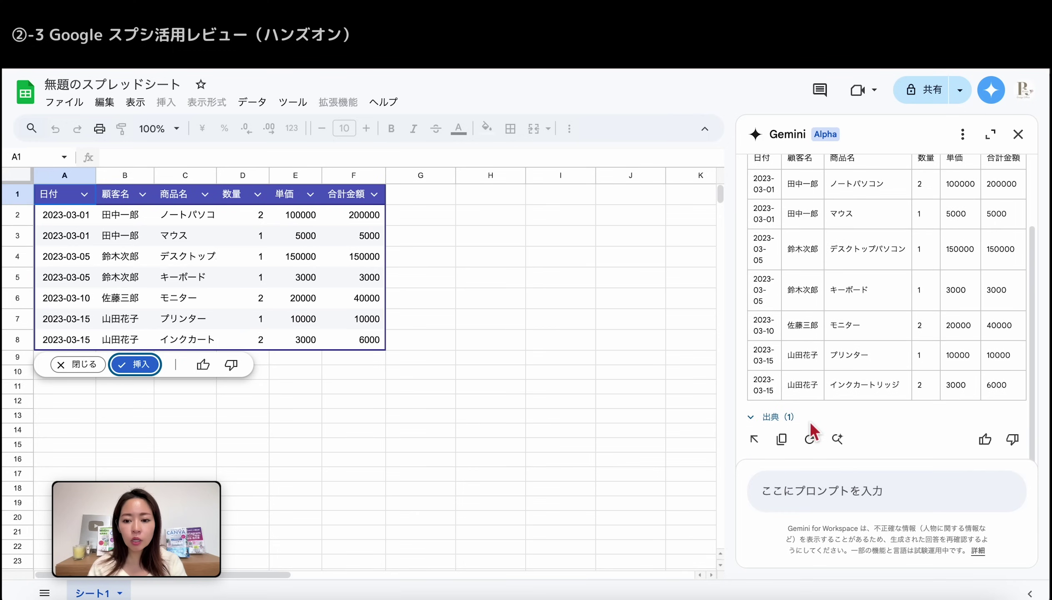
pyautogui.click(135, 366)
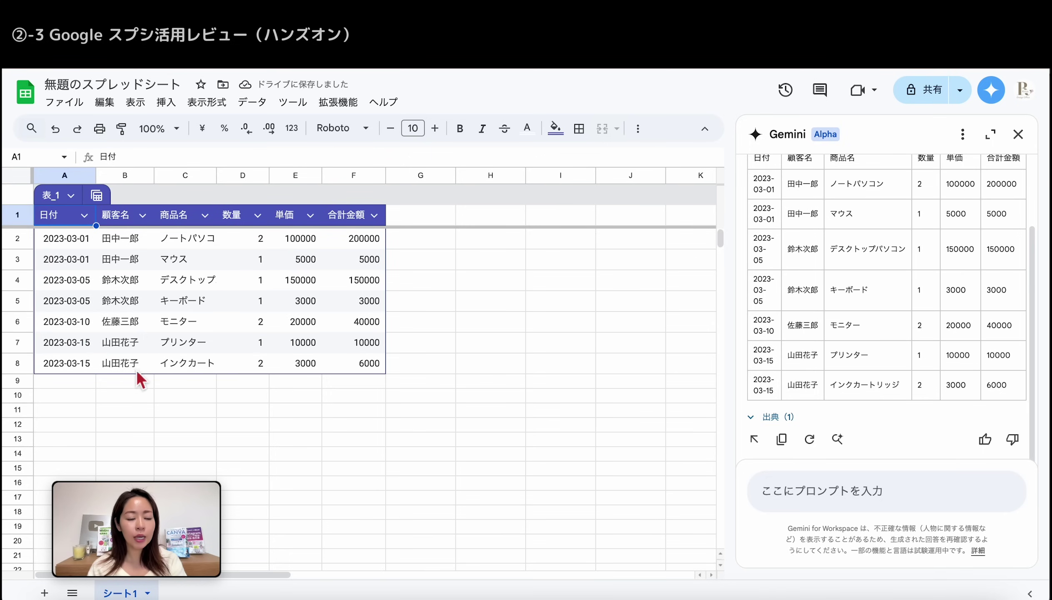
# Ask Gemini 'データ分析のための関数を提案して' for analysis function suggestions on the sales table.
pyautogui.click(886, 491)
pyautogui.write('データ分析のための関数を提案して')
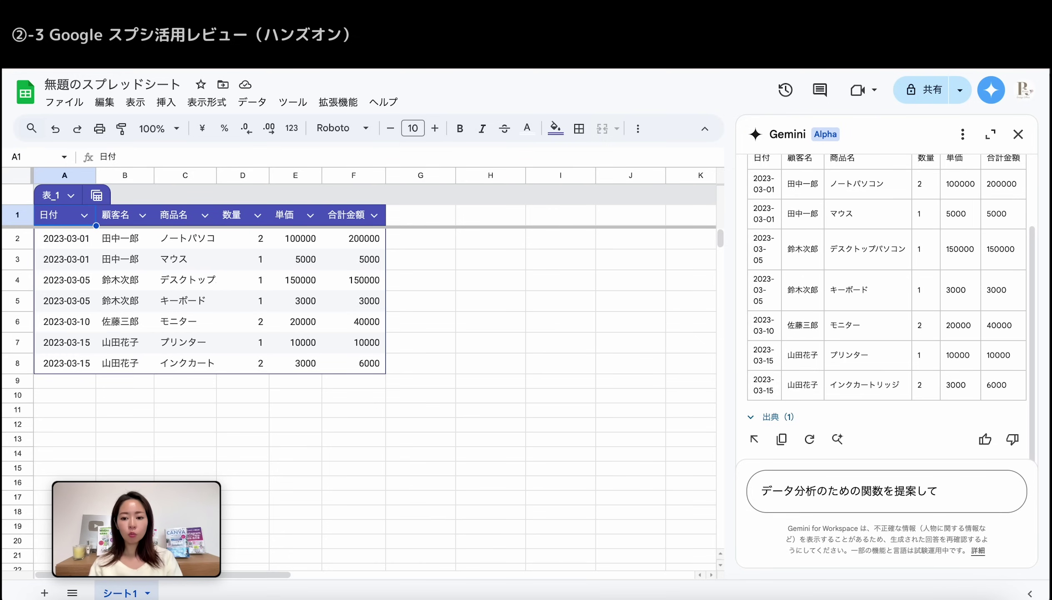
pyautogui.press('Return')
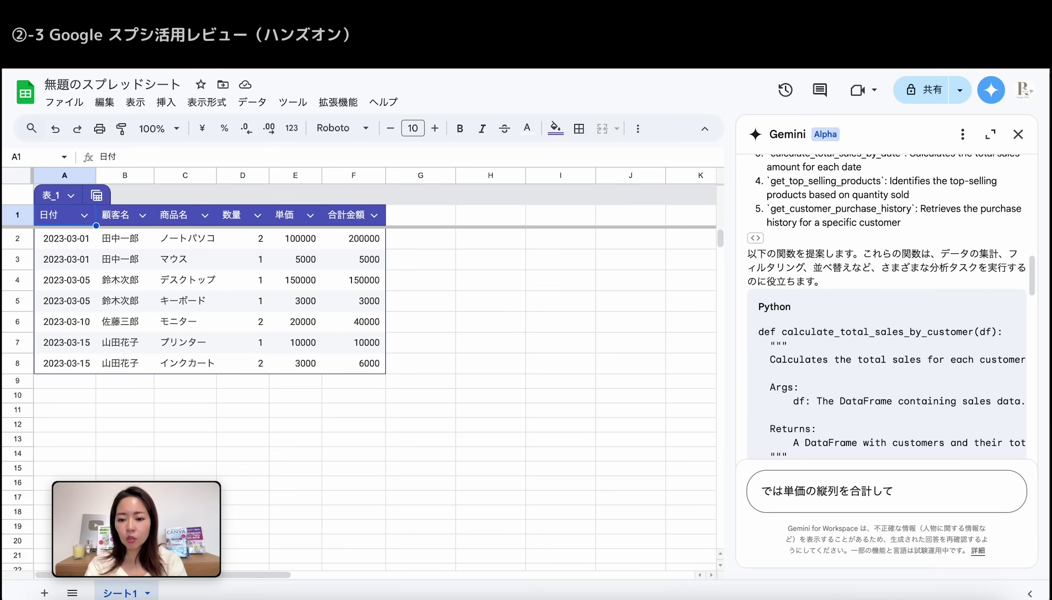
# Ask Gemini to total the 単価 column, getting =SUM(E2:E8) = 291000, and insert it.
pyautogui.moveTo(913, 501); pyautogui.dragTo(747, 501)
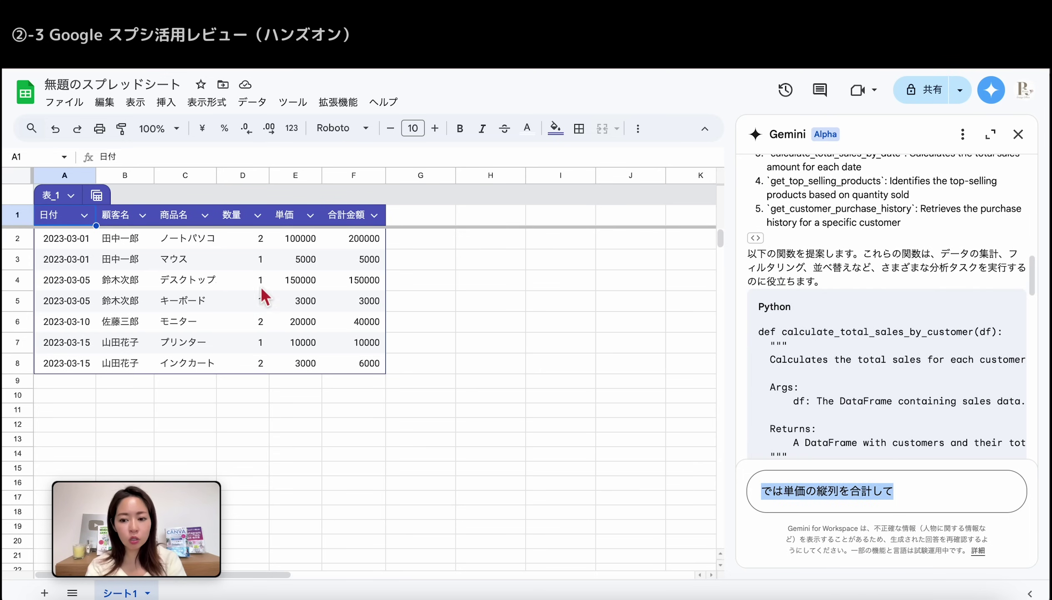
pyautogui.press('Return')
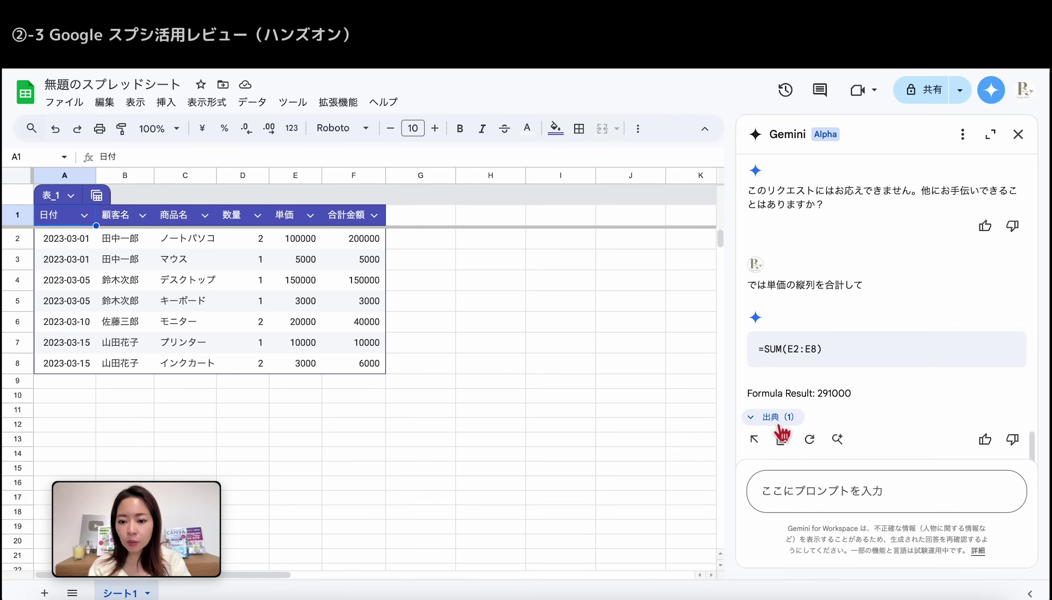
pyautogui.click(755, 439)
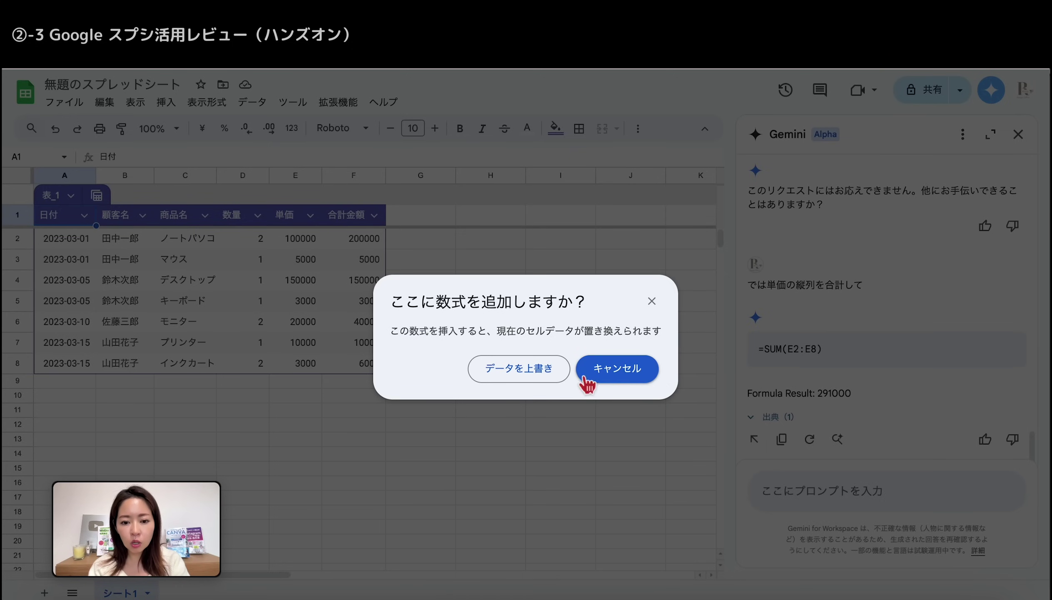
# Overwrite the cell data, dismiss the formula error, and ask Gemini to add 291000 as the 単価 total.
pyautogui.click(561, 377)
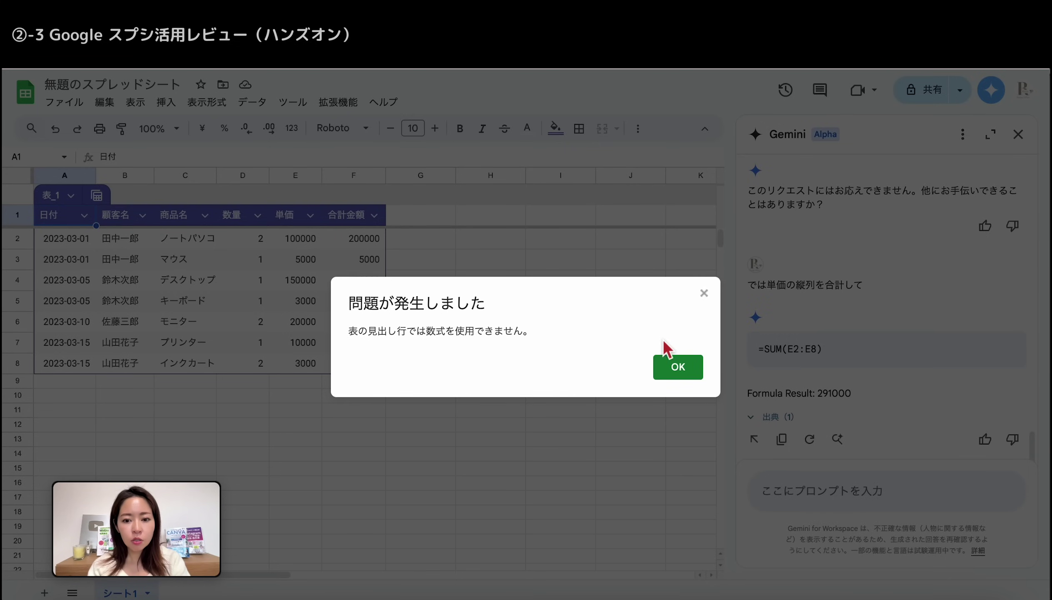
pyautogui.click(681, 366)
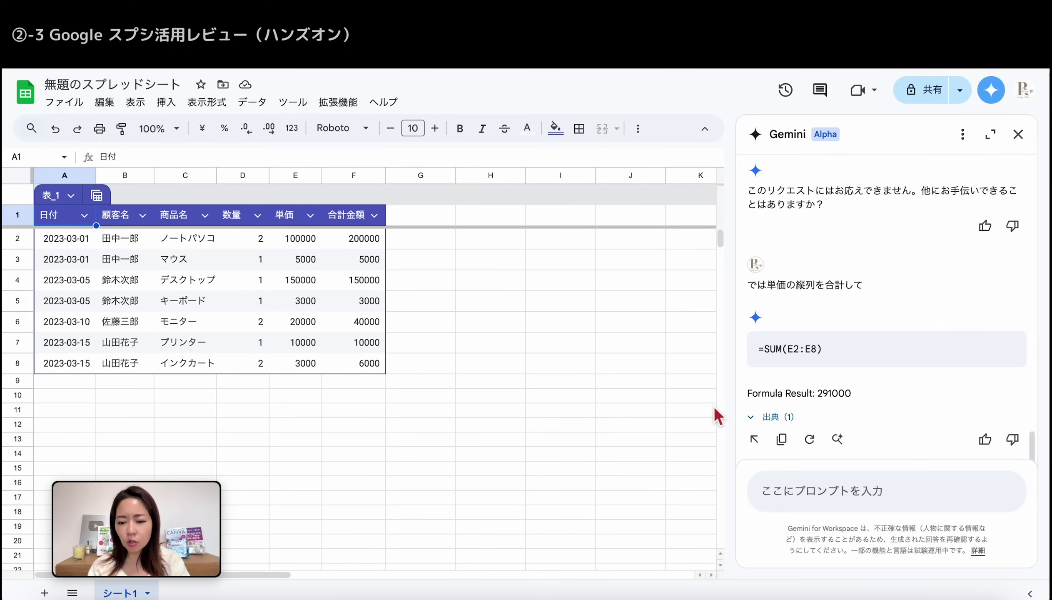
pyautogui.write('この数字を単価の合計として追加して')
pyautogui.press('Return')
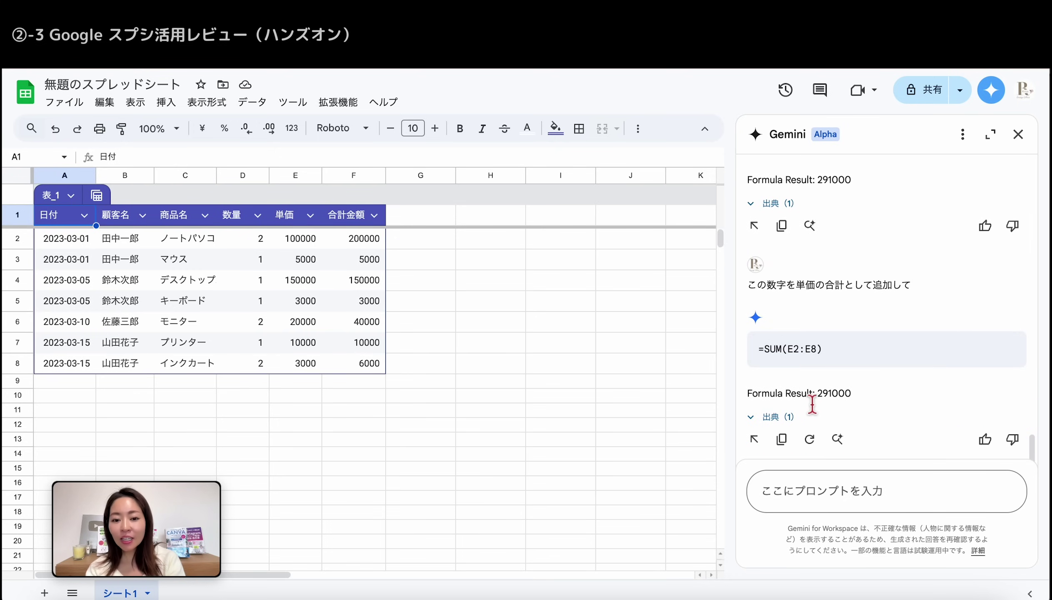
# Highlight Gemini's repeated =SUM(E2:E8) formula result of 291000.
pyautogui.moveTo(818, 394); pyautogui.dragTo(866, 395)
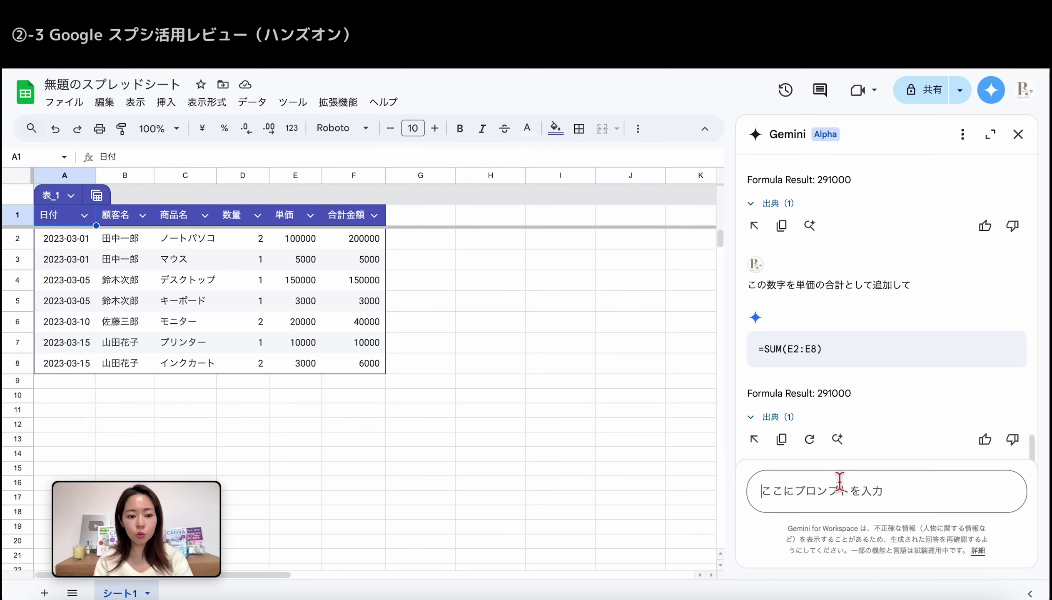
# Ask Gemini 「表を分析してビジネスに使えそうな大切なインサイトを出して」.
pyautogui.write('表を分析してビジネスに使えそうな大切なインサイトを出して')
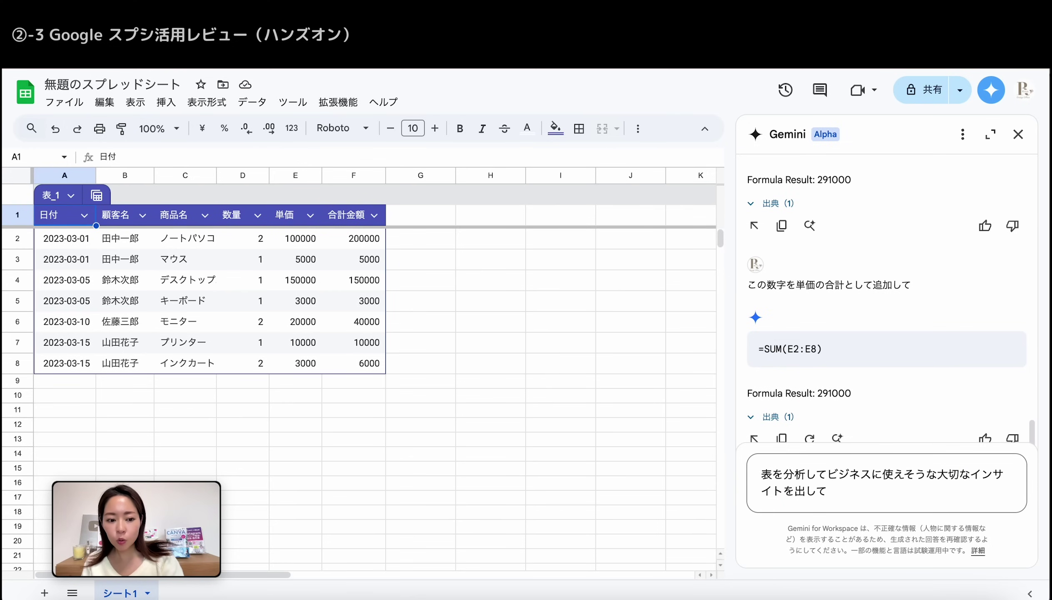
pyautogui.moveTo(938, 476); pyautogui.dragTo(1004, 495)
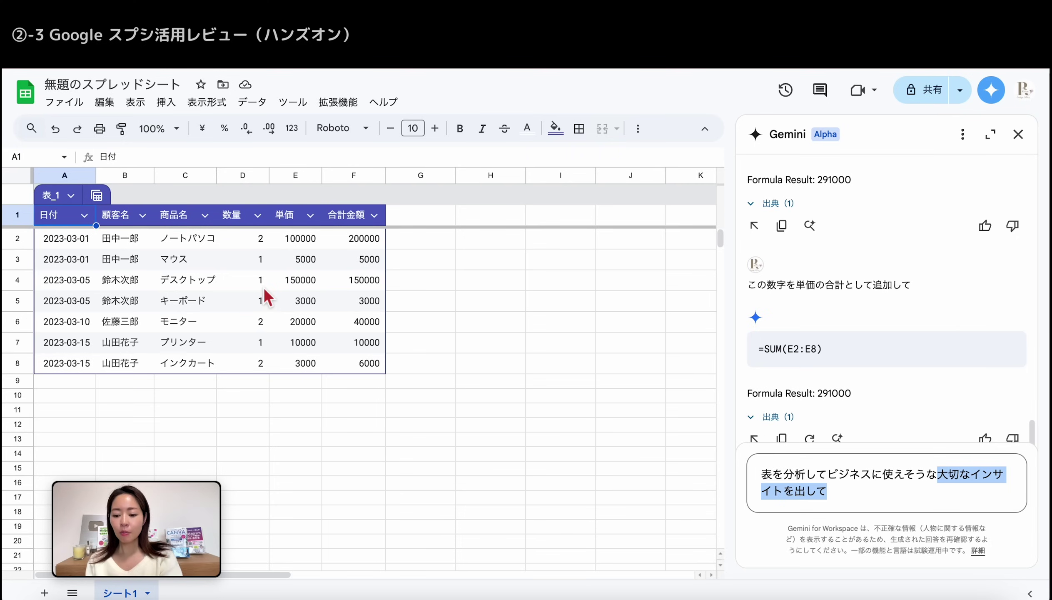
pyautogui.click(840, 497)
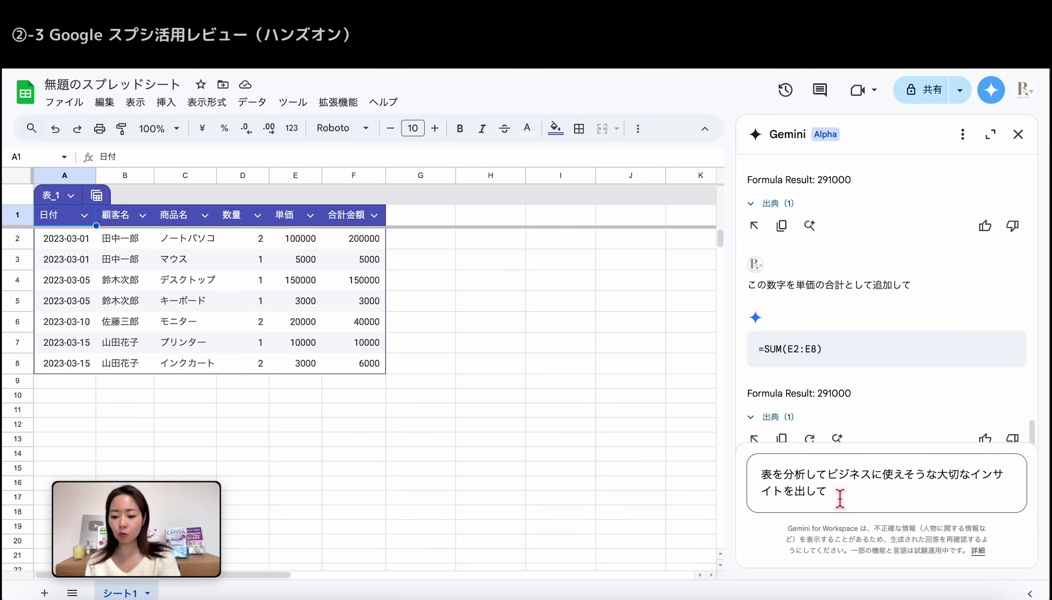
pyautogui.press('Return')
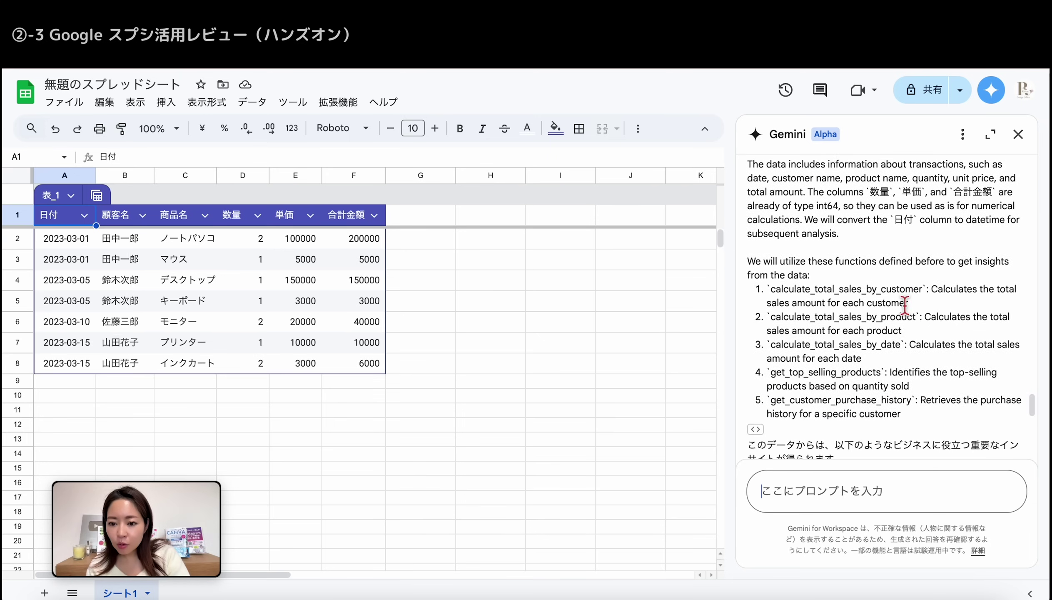
# Read through the business insights and highlight the sales-by-date analysis.
pyautogui.scroll(-3, 907, 313)
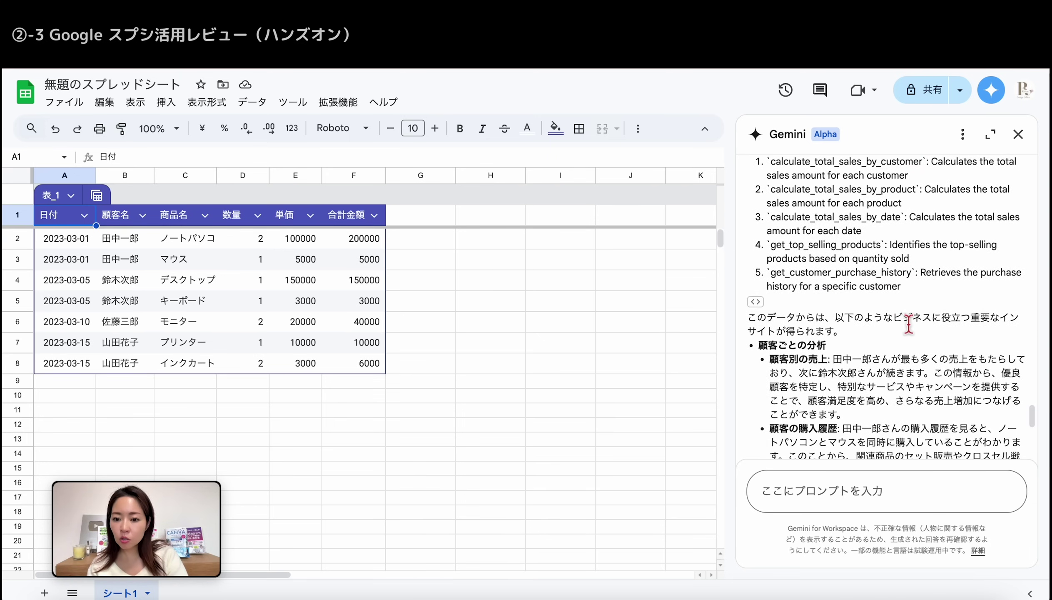
pyautogui.scroll(-1, 863, 340)
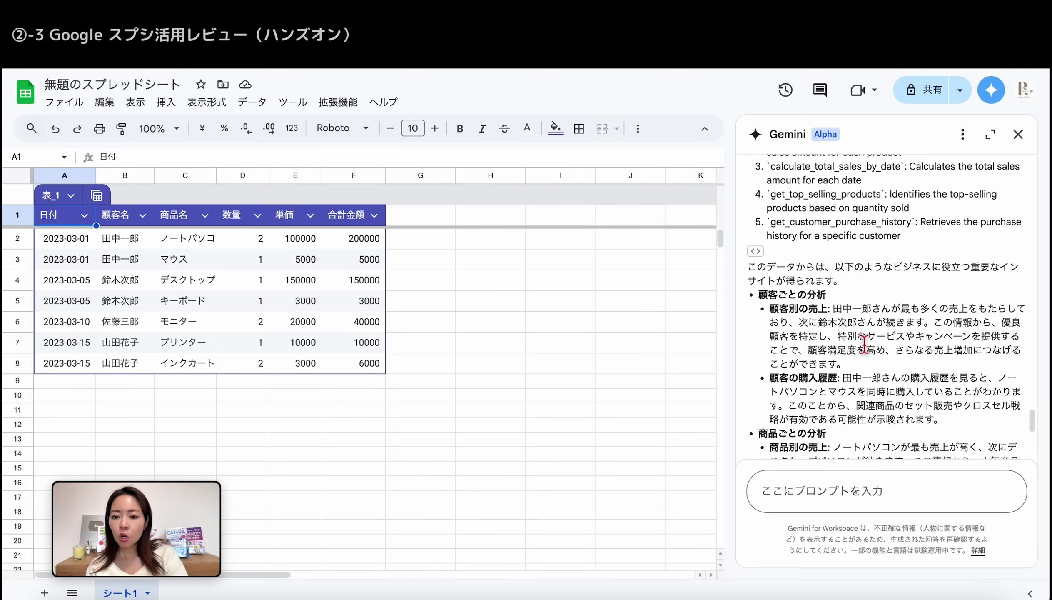
pyautogui.scroll(-1, 863, 343)
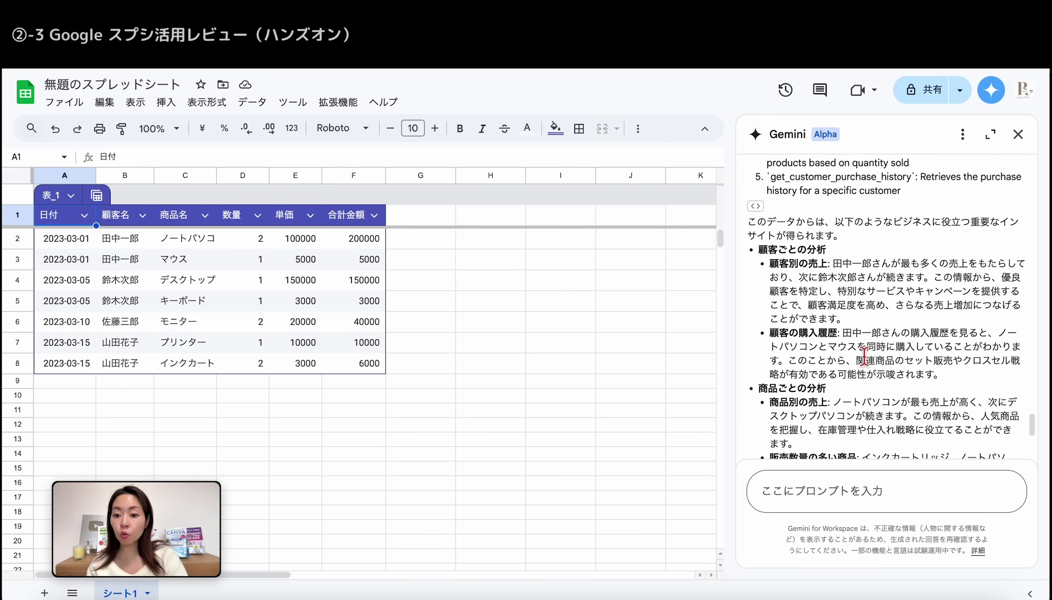
pyautogui.scroll(-1, 863, 355)
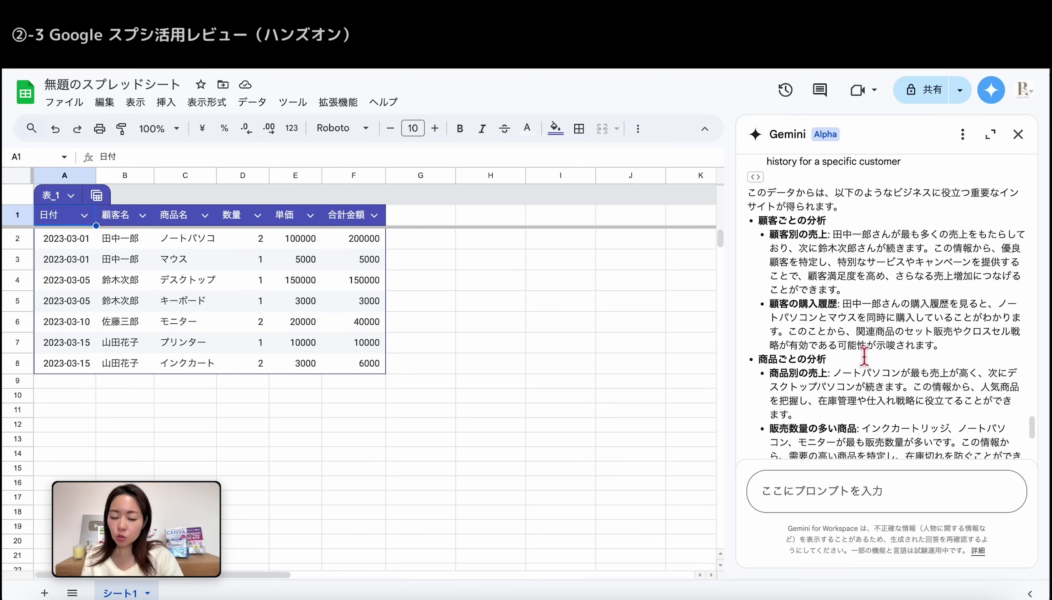
pyautogui.scroll(-2, 864, 355)
pyautogui.scroll(-1, 863, 356)
pyautogui.scroll(-4, 863, 356)
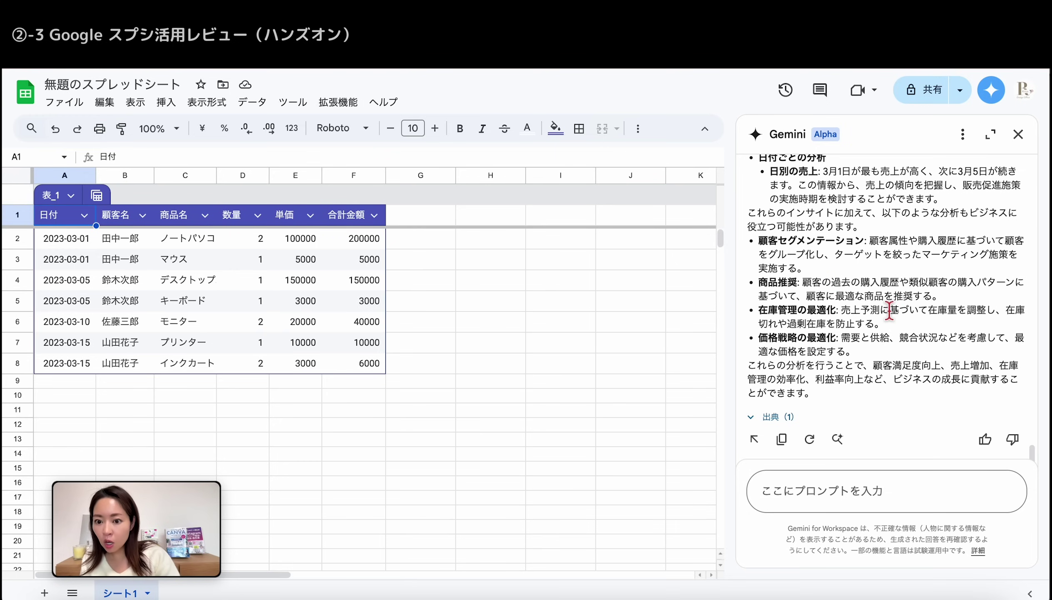
pyautogui.scroll(1, 882, 276)
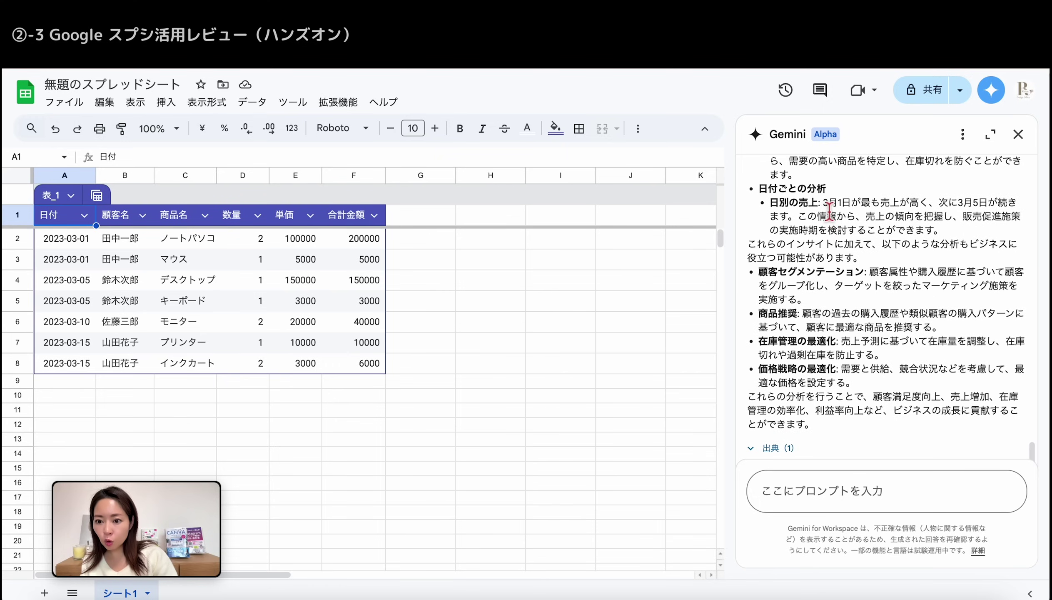
pyautogui.moveTo(824, 202); pyautogui.dragTo(942, 230)
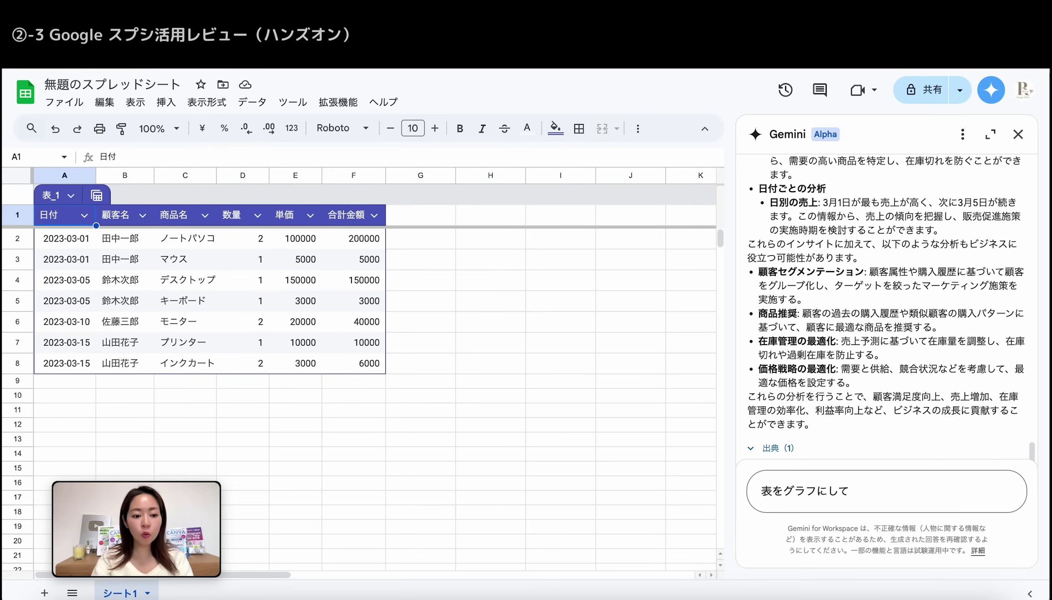
# Request charts with 「表をグラフにして」, insert the 商品別販売数量 bar chart, and browse the other charts.
pyautogui.press('Return')
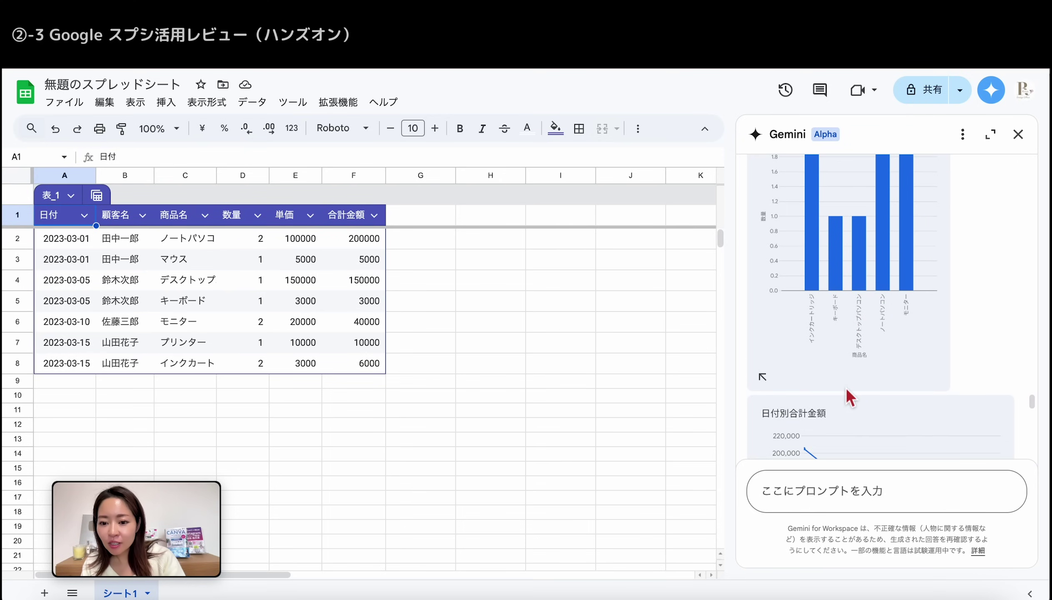
pyautogui.click(772, 384)
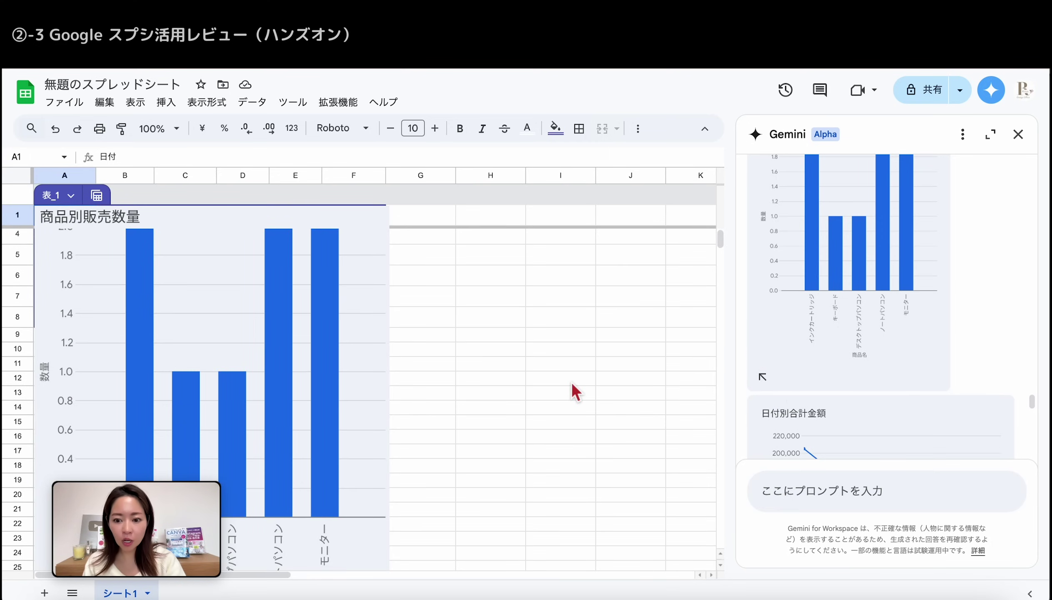
pyautogui.scroll(-5, 825, 274)
pyautogui.scroll(-2, 825, 274)
pyautogui.scroll(-2, 839, 298)
pyautogui.scroll(-2, 840, 298)
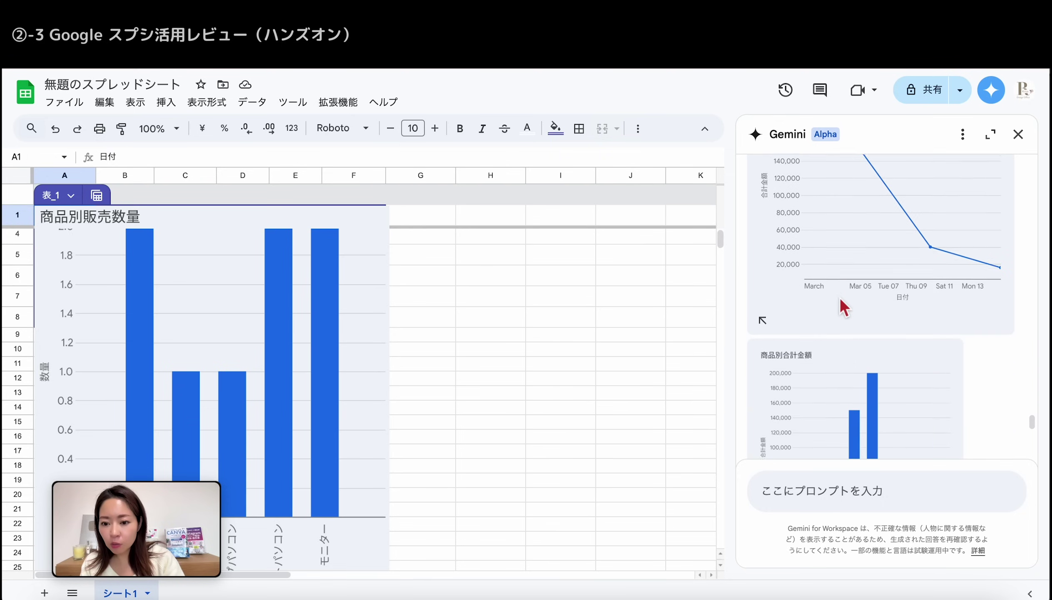
pyautogui.scroll(-2, 839, 297)
pyautogui.scroll(-2, 839, 297)
pyautogui.scroll(-2, 840, 297)
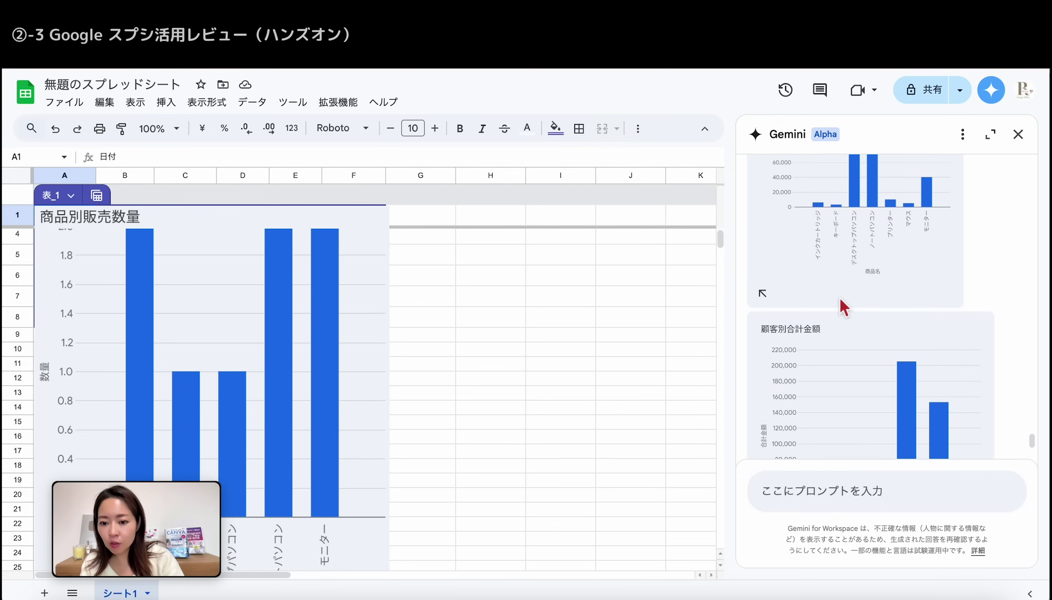
pyautogui.scroll(-3, 864, 342)
pyautogui.scroll(-3, 869, 351)
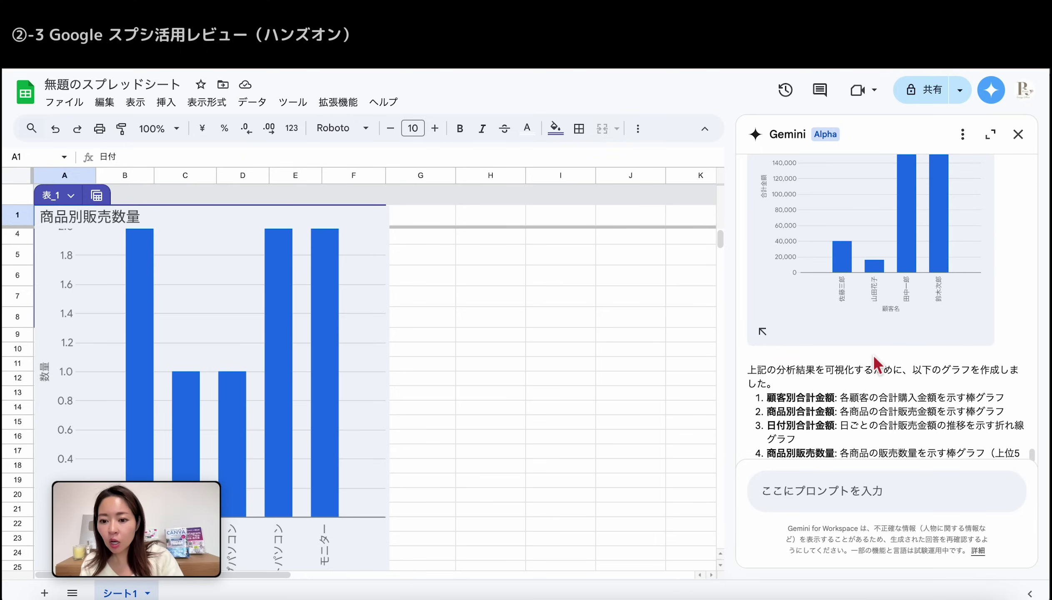
pyautogui.scroll(-2, 875, 357)
pyautogui.scroll(-1, 875, 361)
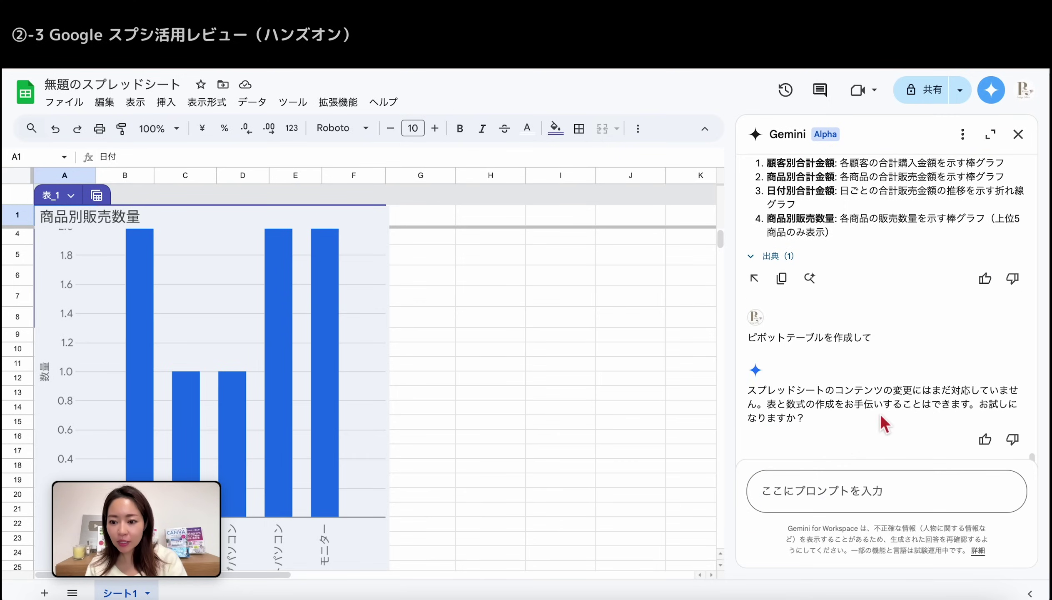
# Ask Gemini to show 単価 values of 10000 or more in red.
pyautogui.moveTo(923, 391)
pyautogui.mouseDown()
pyautogui.moveTo(1002, 404)
pyautogui.moveTo(999, 392)
pyautogui.mouseUp()
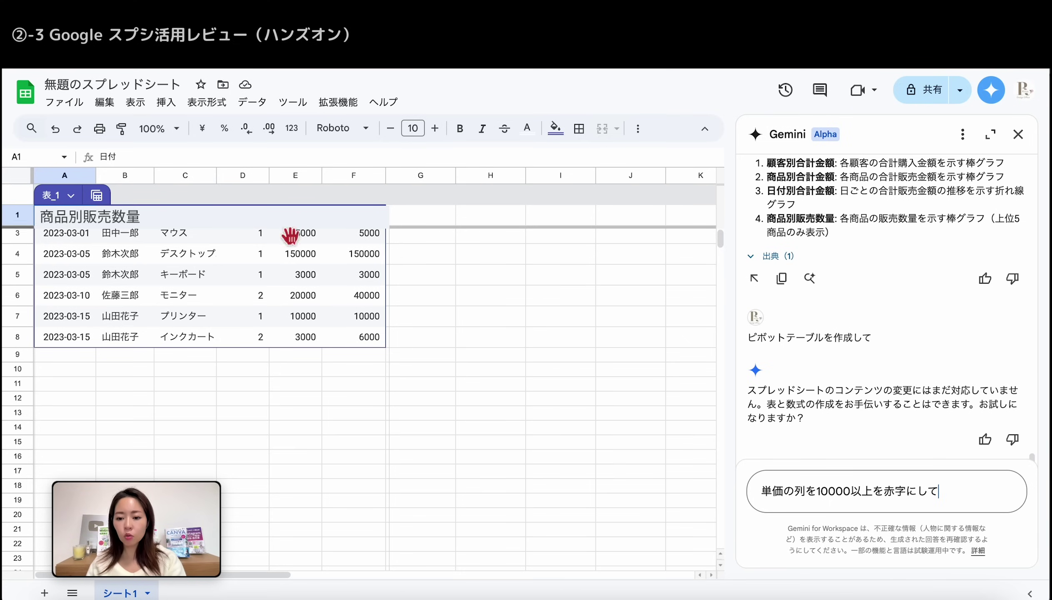
pyautogui.press('Return')
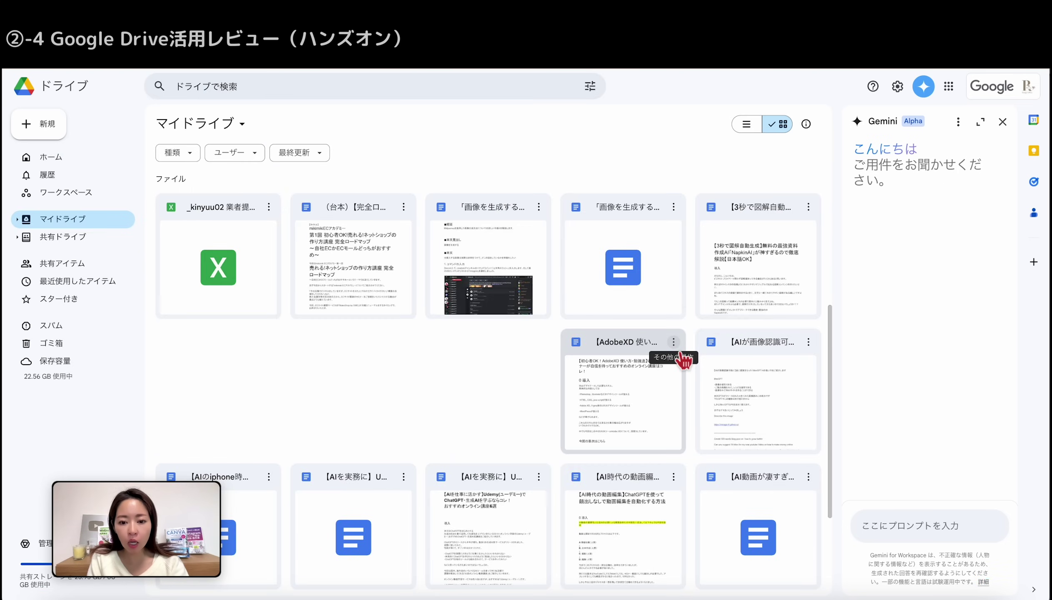
# Have Gemini summarise the 【AdobeXD 使い方】 file and review its answer.
pyautogui.click(679, 352)
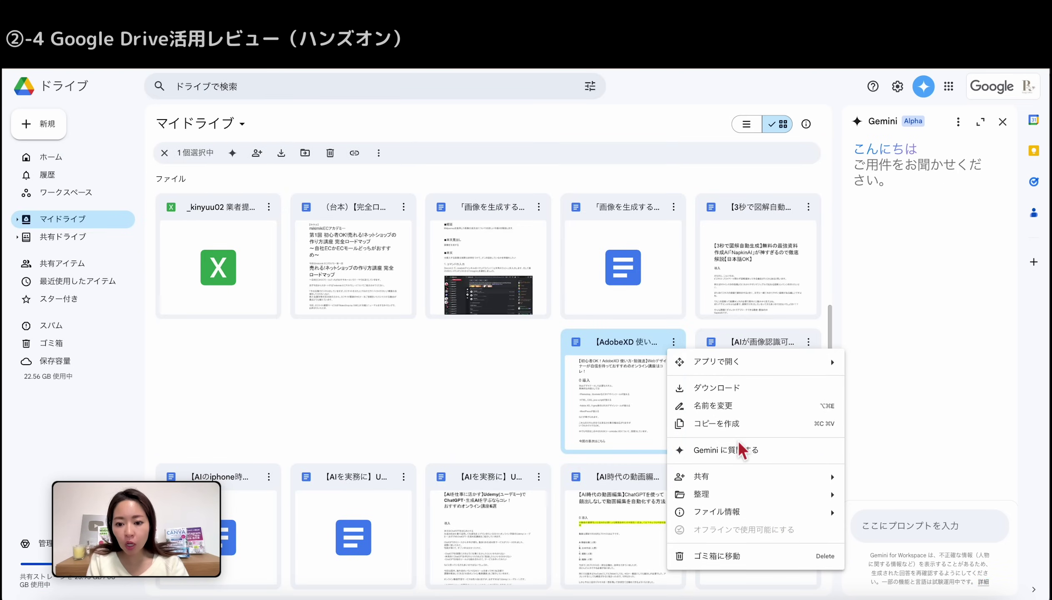
pyautogui.click(764, 461)
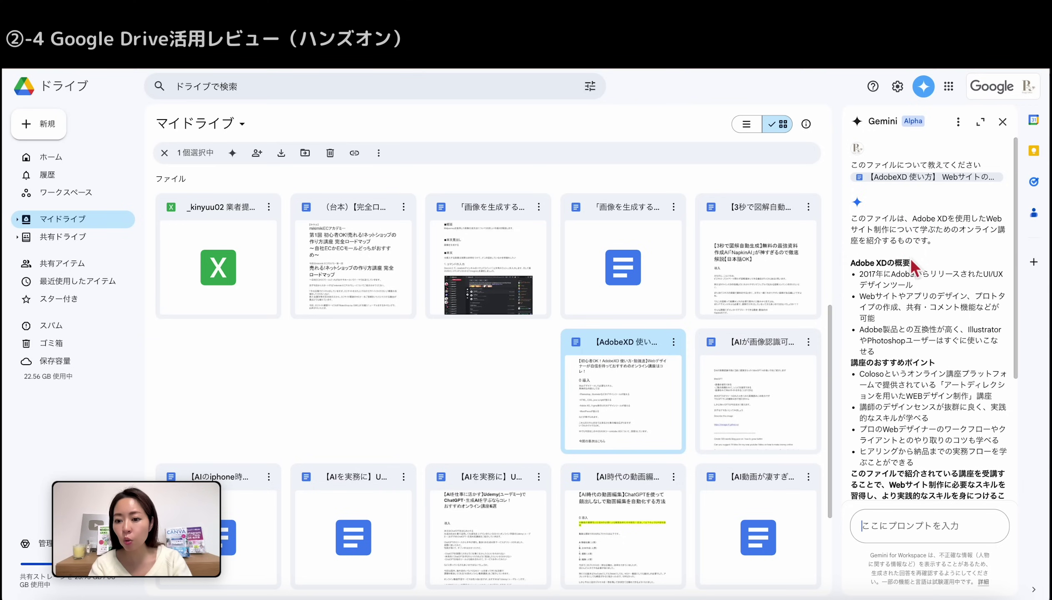
pyautogui.scroll(-2, 900, 315)
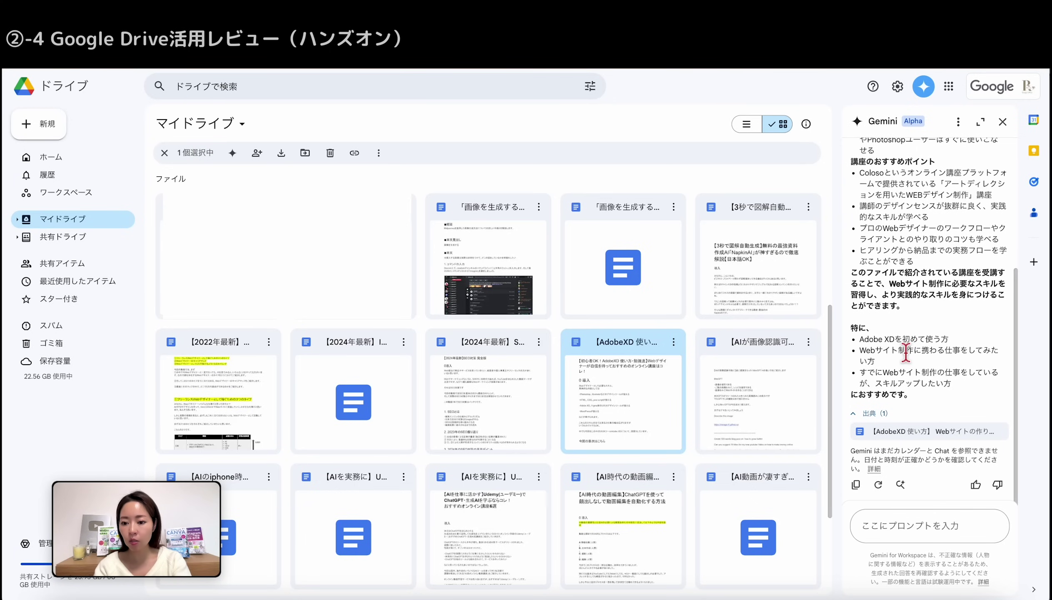
# Ask Gemini for files related to the AdobeXD document and open 無題のスプレッドシート and 無題のドキュメント.
pyautogui.write('このドキュメントに関連するものを出して')
pyautogui.press('Return')
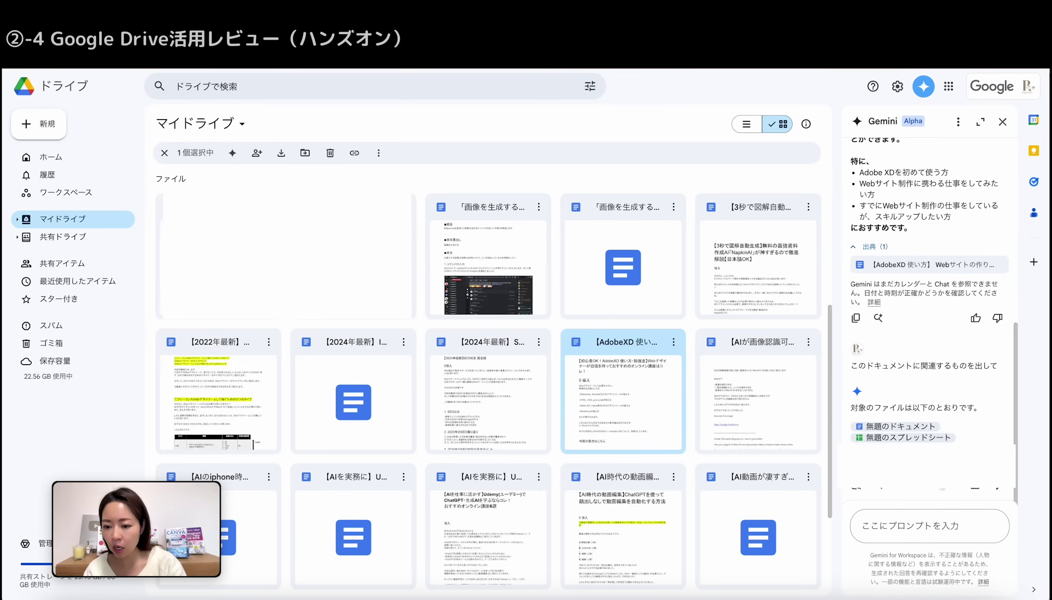
pyautogui.click(939, 437)
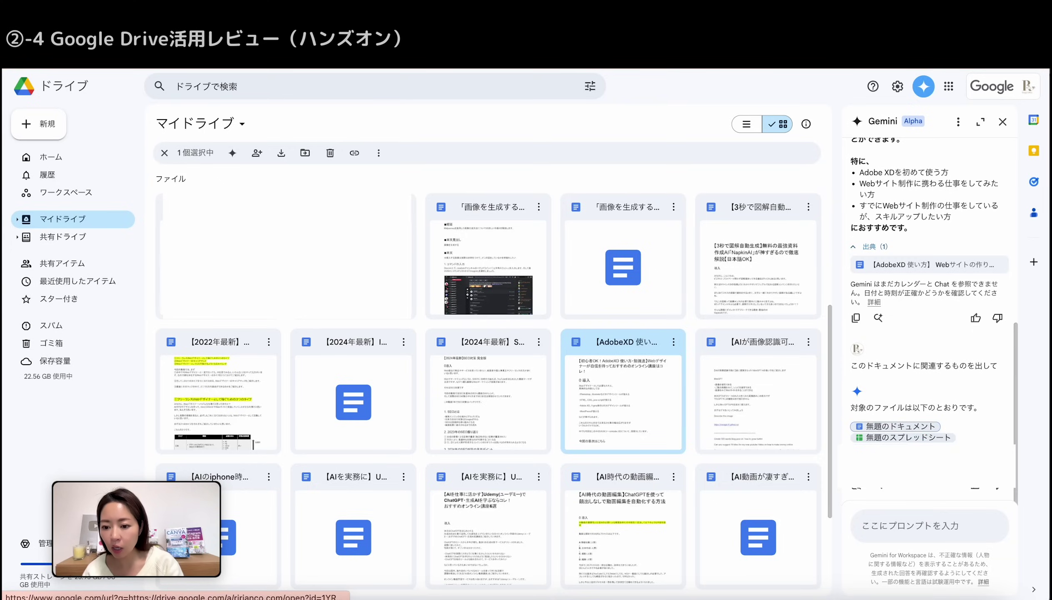
pyautogui.click(908, 438)
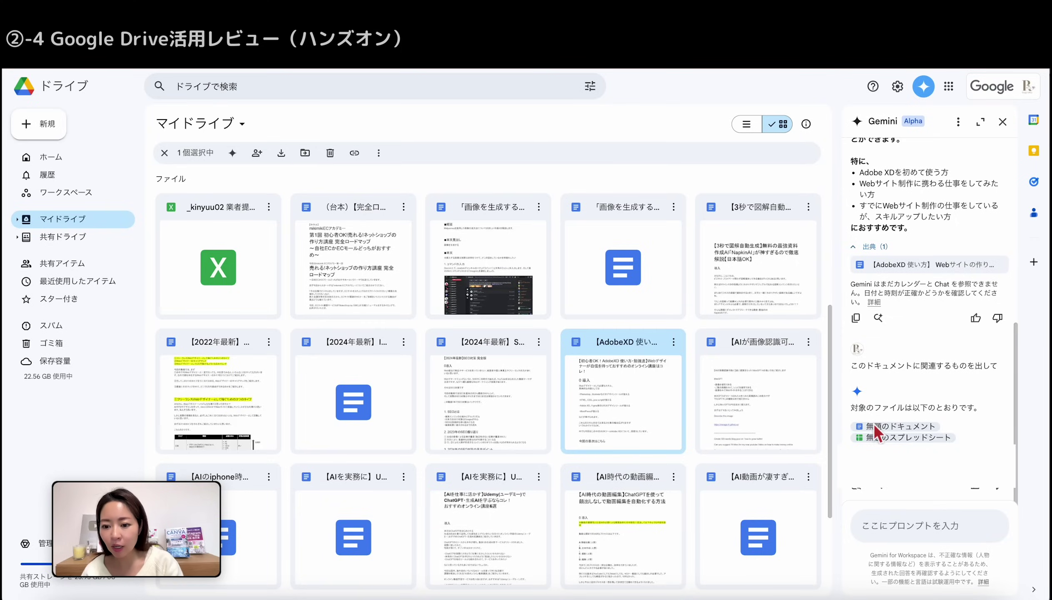
pyautogui.click(876, 427)
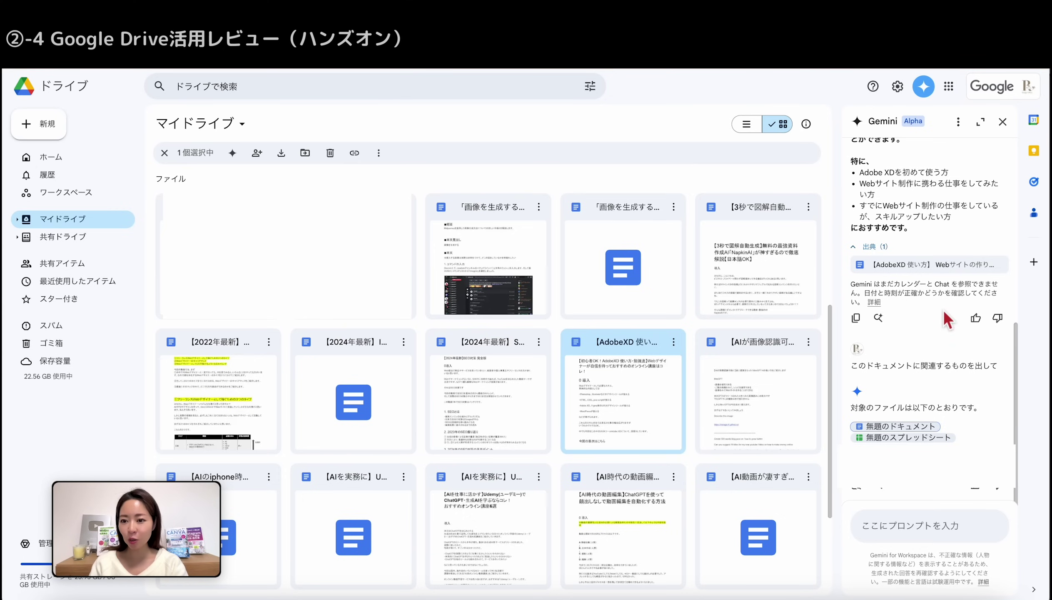
pyautogui.scroll(1, 942, 221)
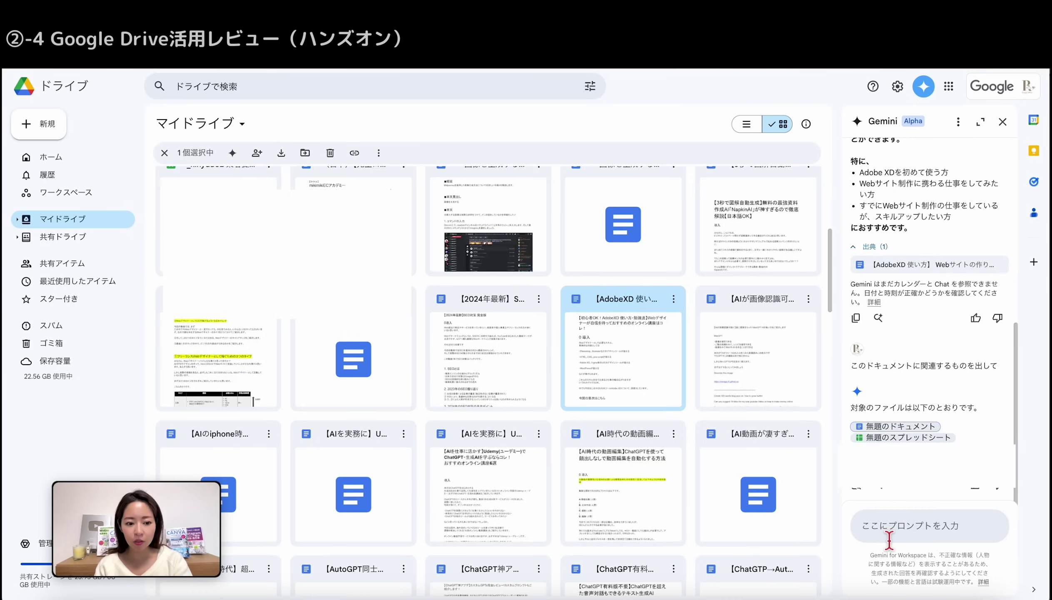
# Ask Gemini 'Canva関連のデータを抽出して' to extract Canva-related data.
pyautogui.click(889, 539)
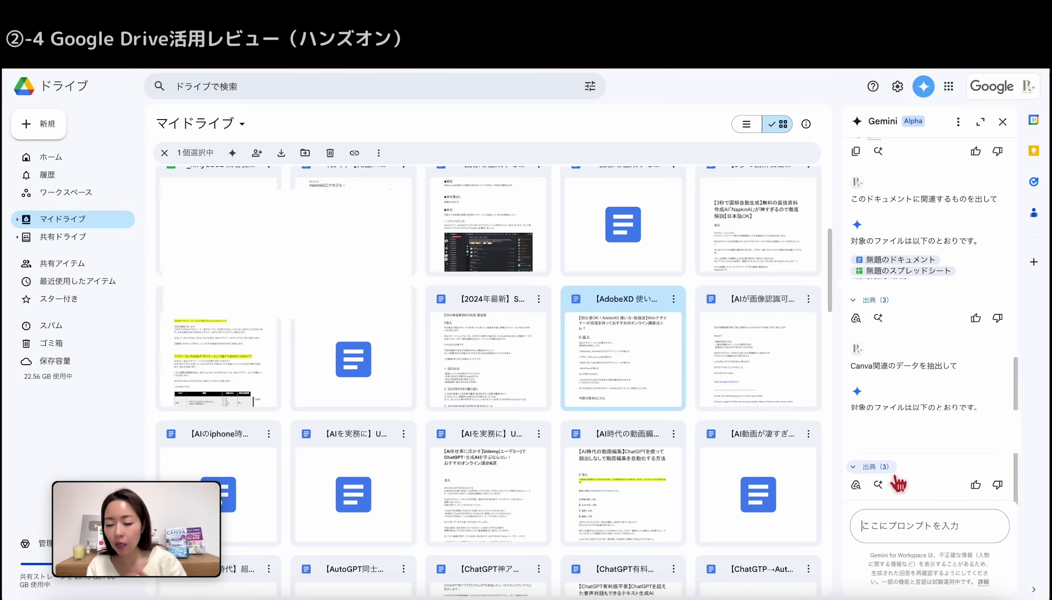
pyautogui.moveTo(850, 365); pyautogui.dragTo(888, 366)
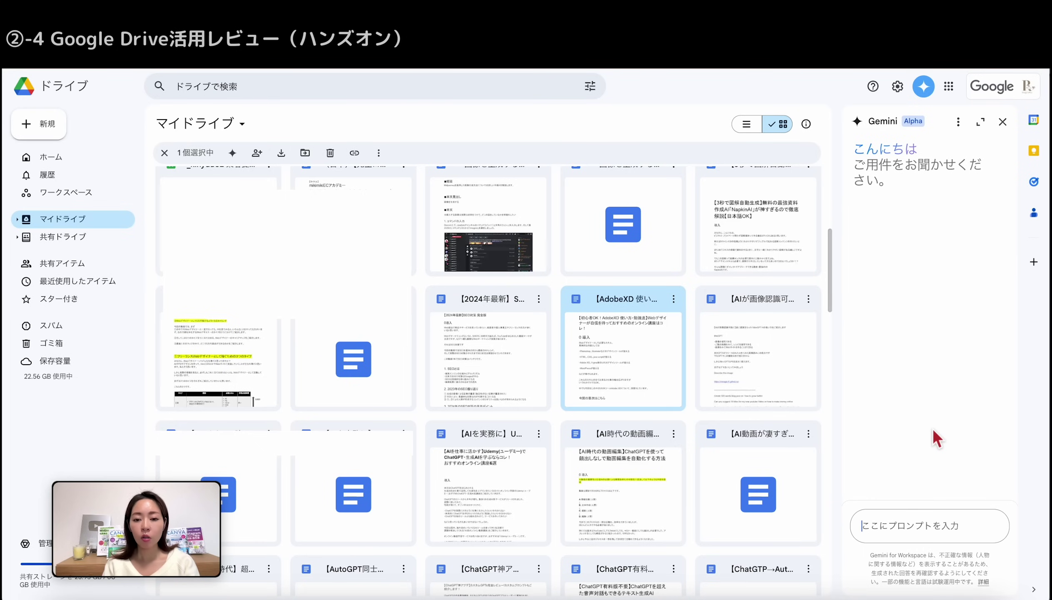
# Ask Gemini 'AIのフォルダを作成して' and highlight its refusal.
pyautogui.write('AIのフォルダを作成して')
pyautogui.press('Return')
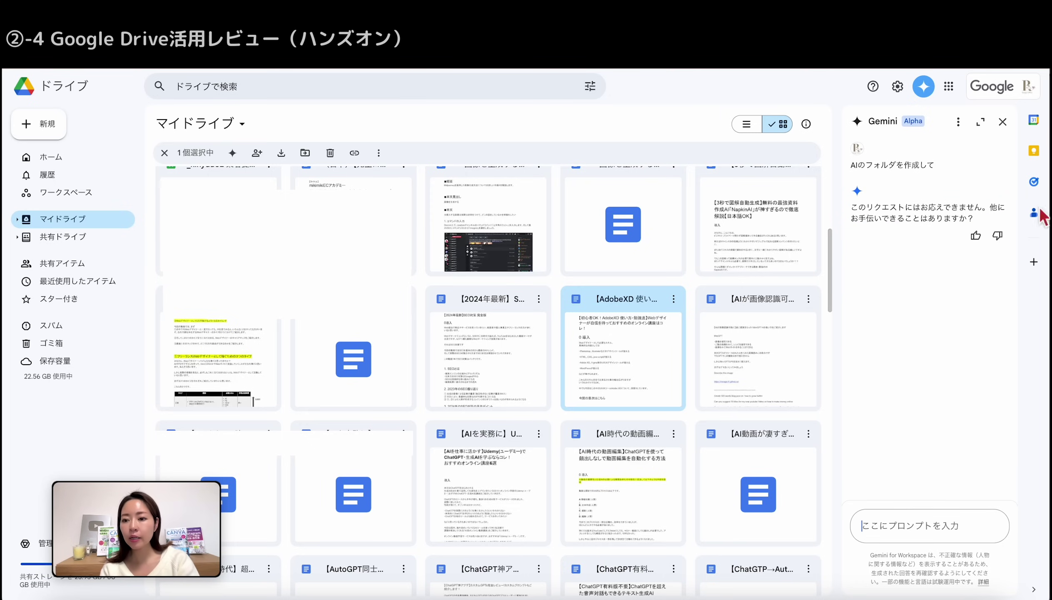
pyautogui.moveTo(922, 207); pyautogui.dragTo(974, 212)
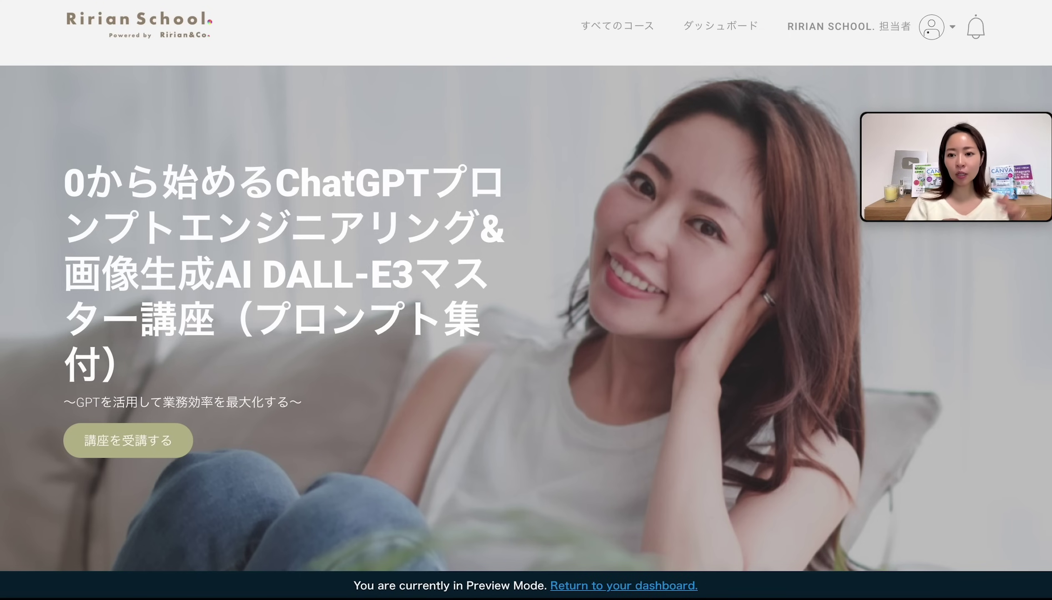
# Highlight 7時間40分を超える and 24セクション184レッスンの in the course description.
pyautogui.scroll(-10, 125, 190)
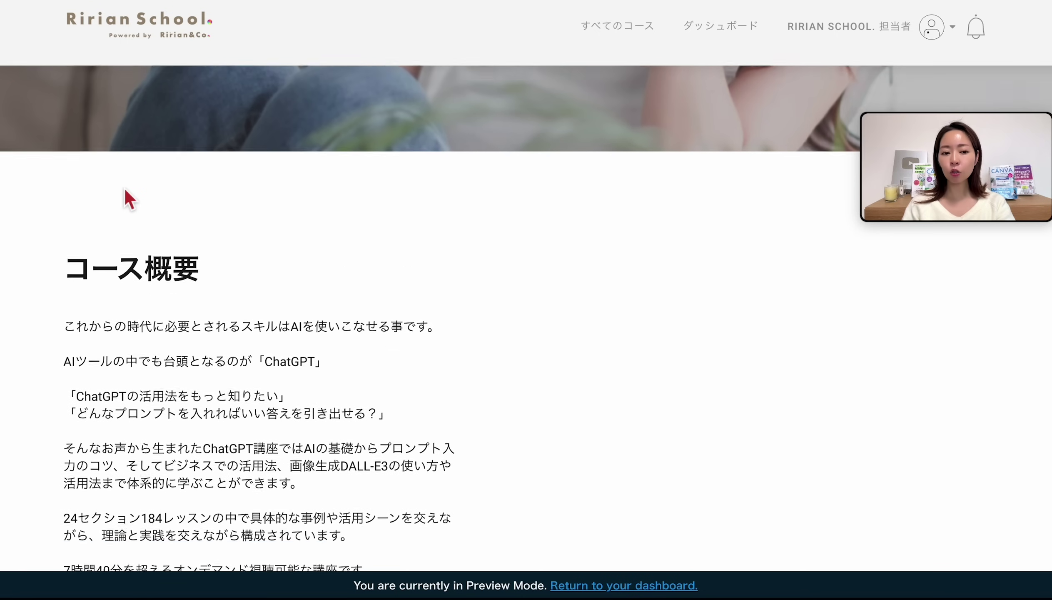
pyautogui.scroll(-5, 125, 190)
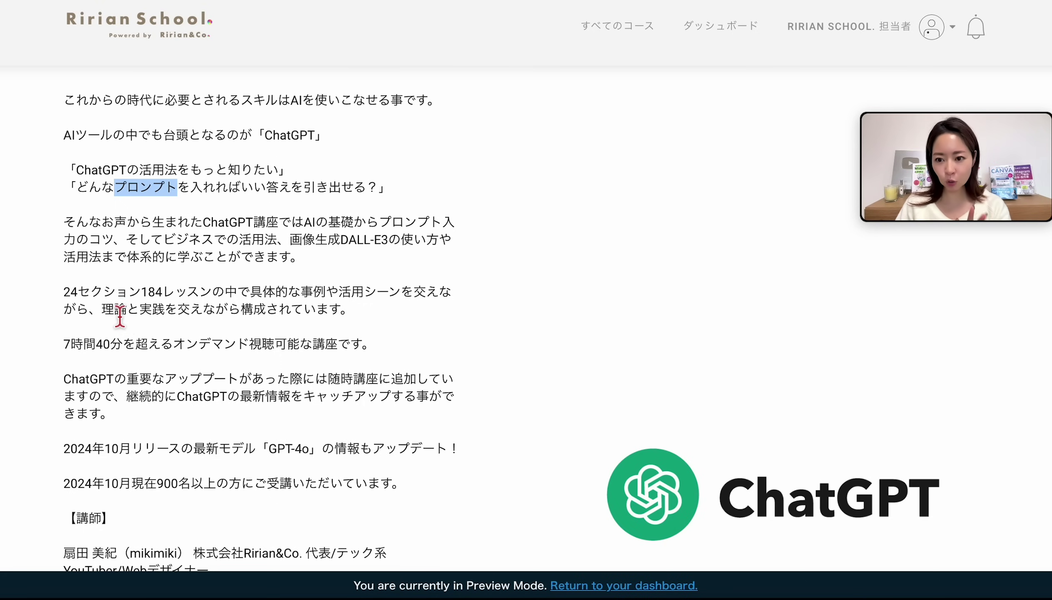
pyautogui.click(57, 347)
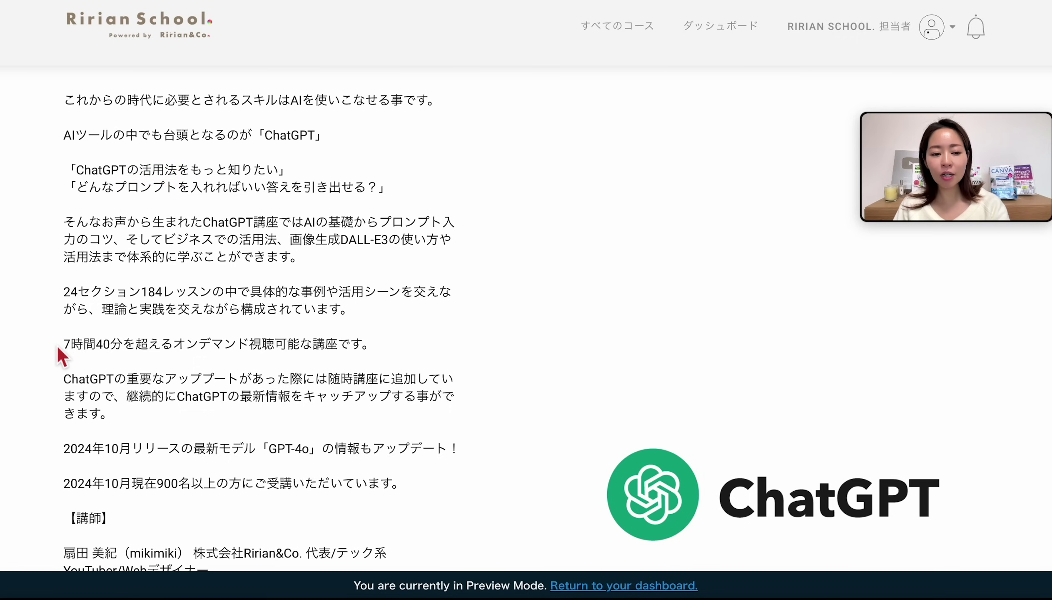
pyautogui.moveTo(57, 346); pyautogui.dragTo(173, 350)
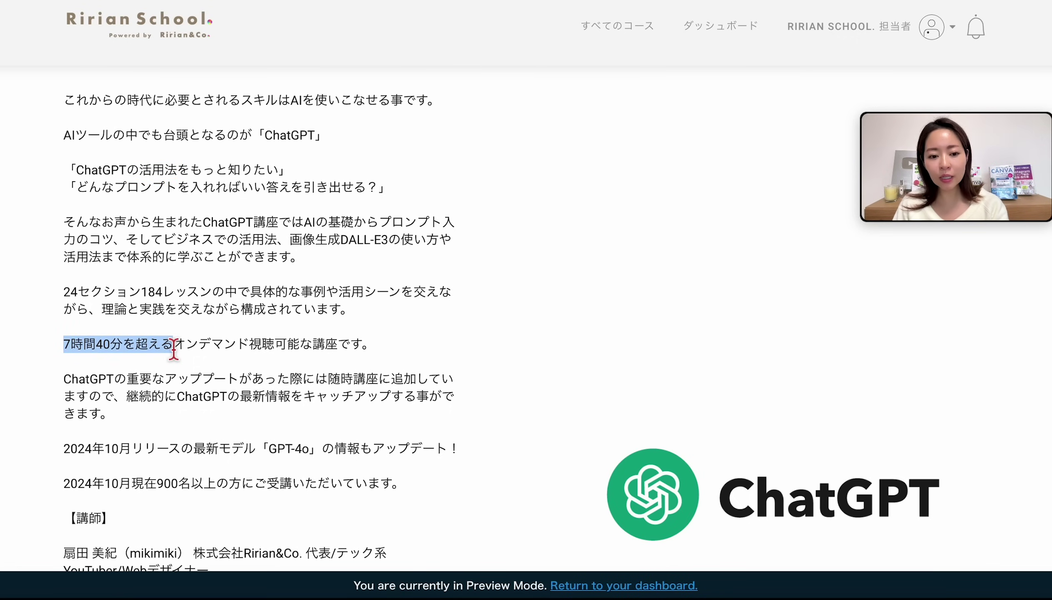
pyautogui.click(66, 301)
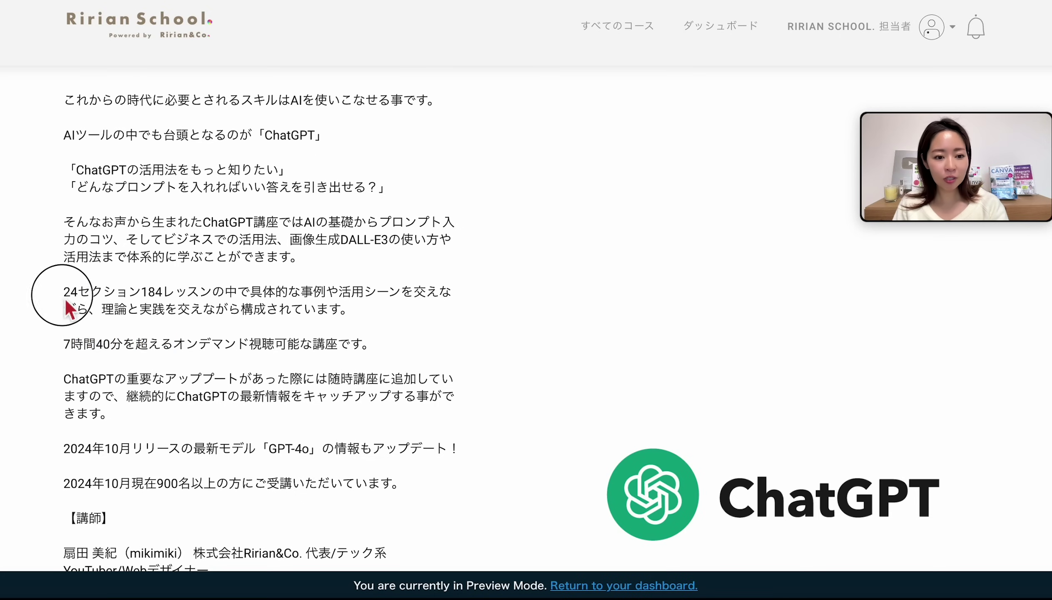
pyautogui.moveTo(66, 300); pyautogui.dragTo(224, 292)
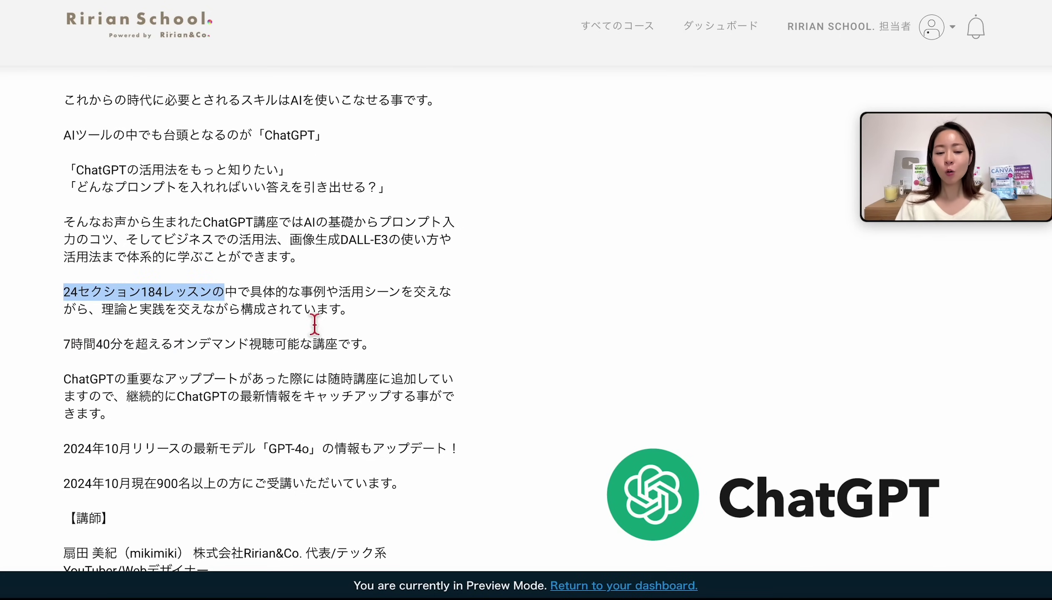
# Scroll to the GPTs section of the ChatGPT course page and highlight the heading GPTsの作り方・公開方法.
pyautogui.scroll(-10, 334, 377)
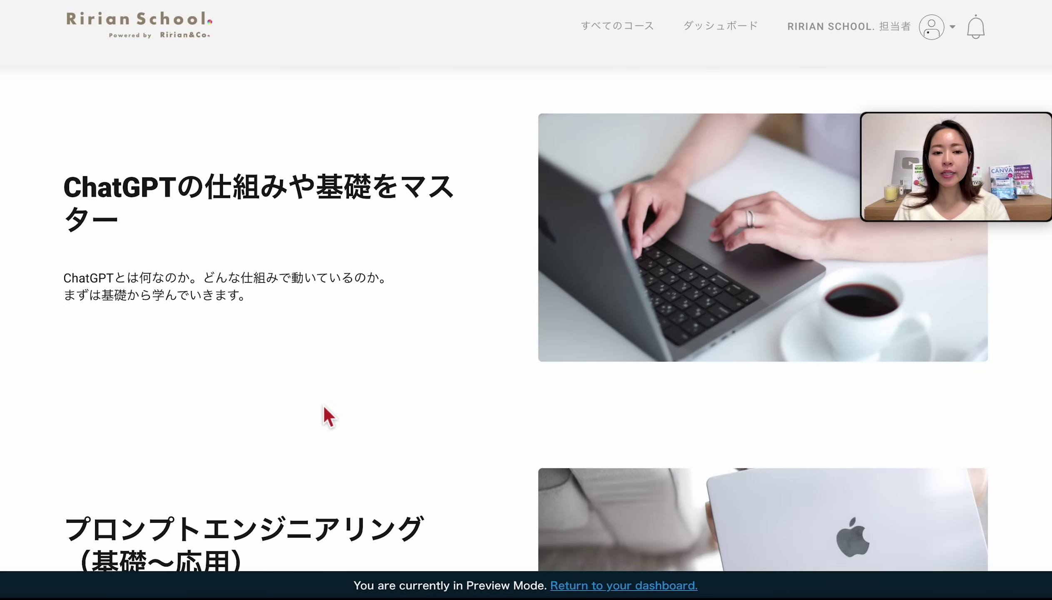
pyautogui.scroll(-7, 324, 407)
pyautogui.scroll(-2, 324, 406)
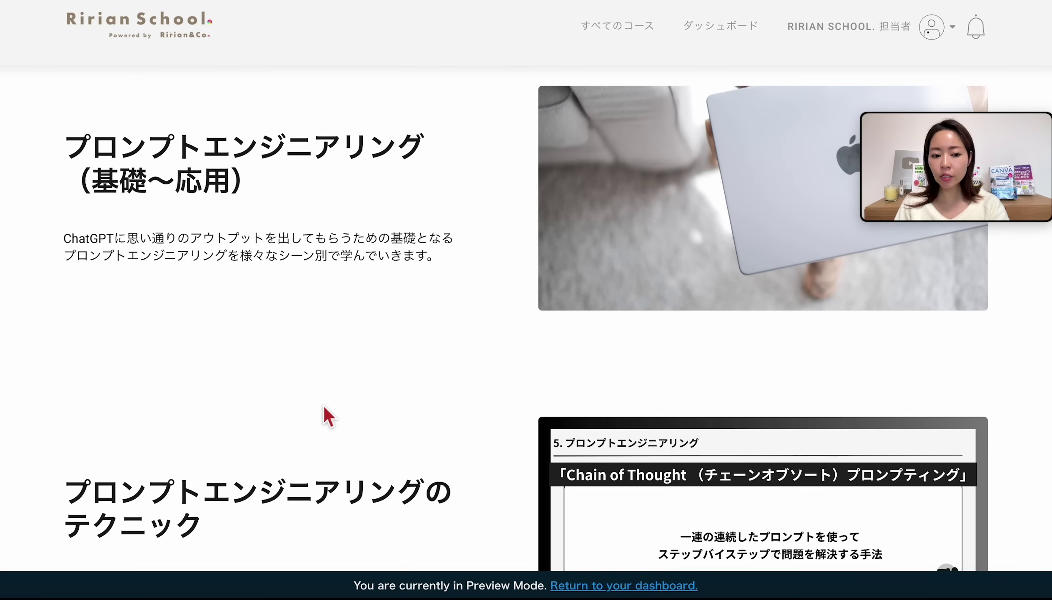
pyautogui.scroll(-4, 325, 407)
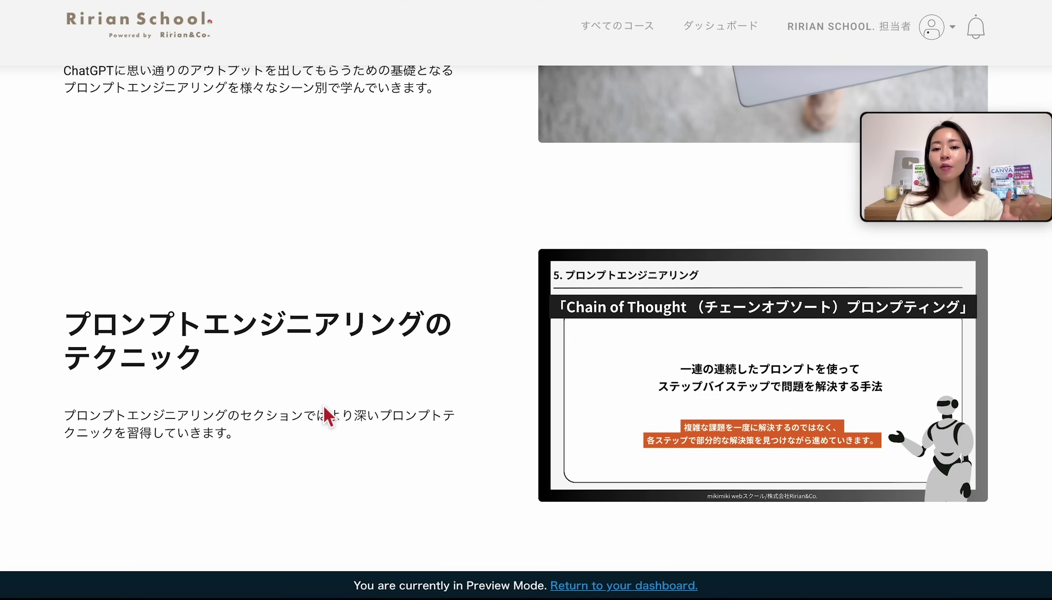
pyautogui.scroll(10, 325, 407)
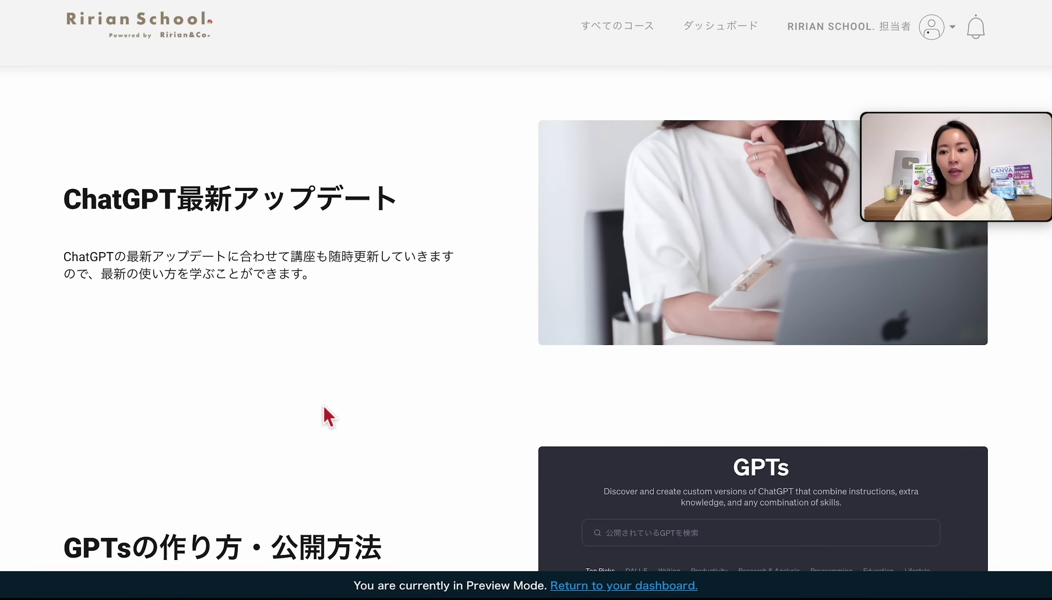
pyautogui.scroll(-2, 322, 405)
pyautogui.scroll(-4, 322, 404)
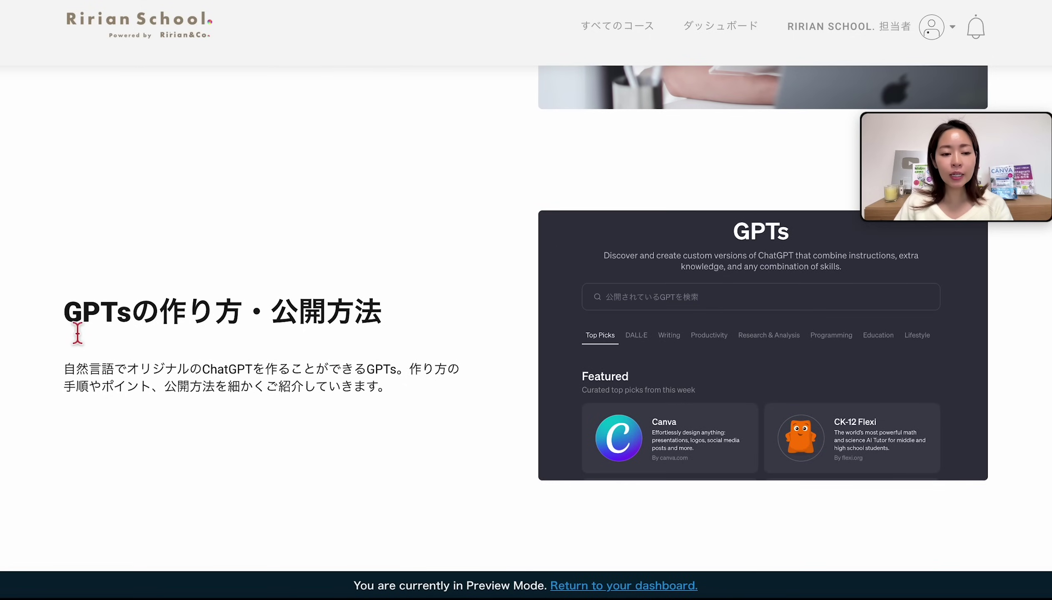
pyautogui.moveTo(67, 313); pyautogui.dragTo(431, 316)
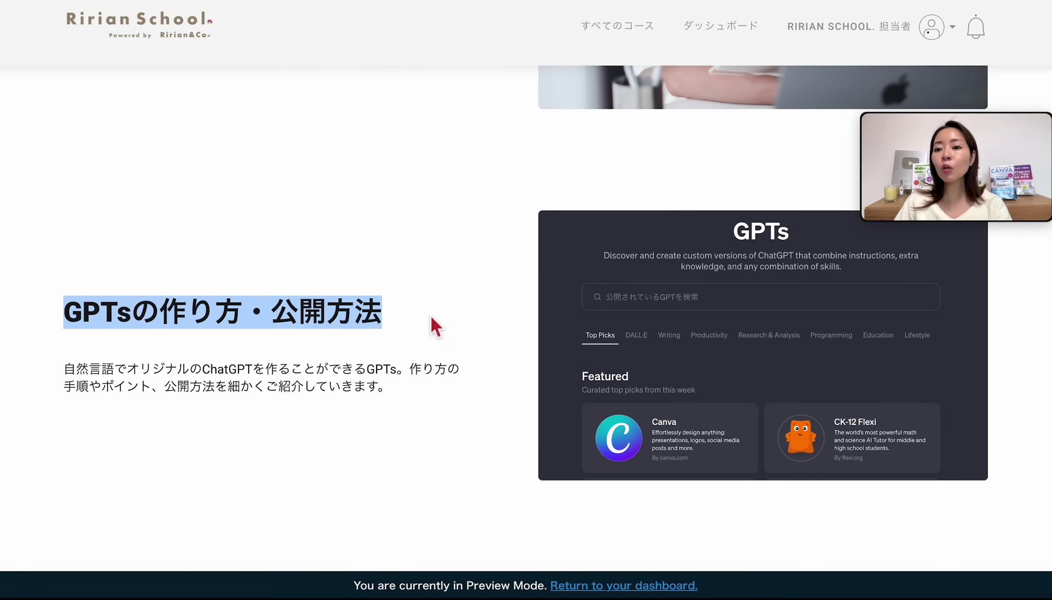
# Scroll down to the 480Pのダウンロード資料付き section offering 480 pages of downloadable materials.
pyautogui.scroll(-10, 431, 316)
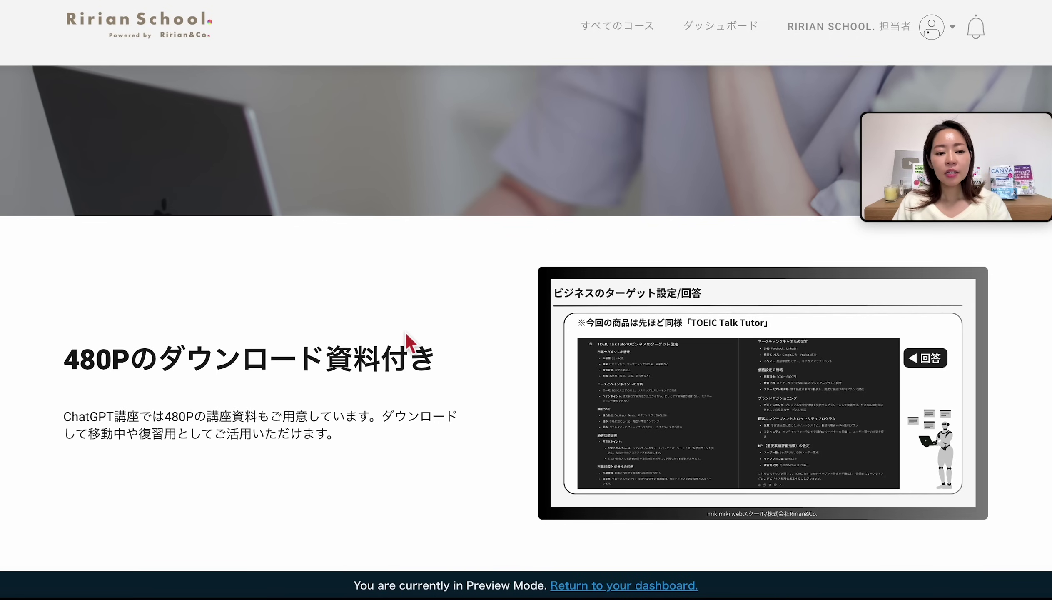